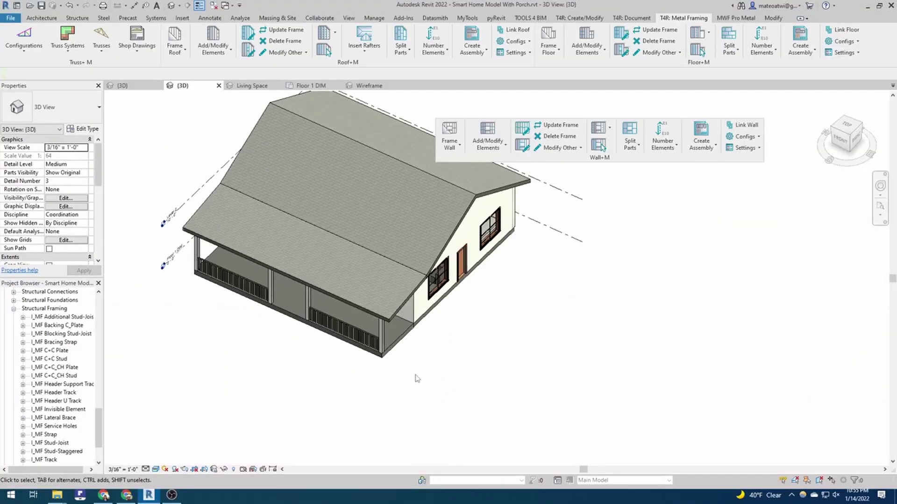
scroll(435, 380, down, 3)
shift+middle_drag(436, 381, 428, 362)
scroll(428, 363, up, 4)
scroll(474, 296, down, 2)
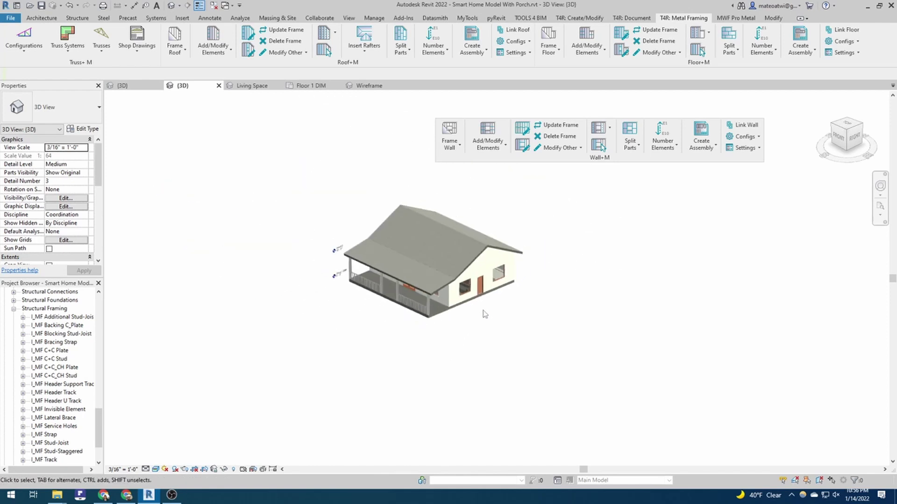
scroll(481, 294, up, 2)
scroll(375, 268, up, 3)
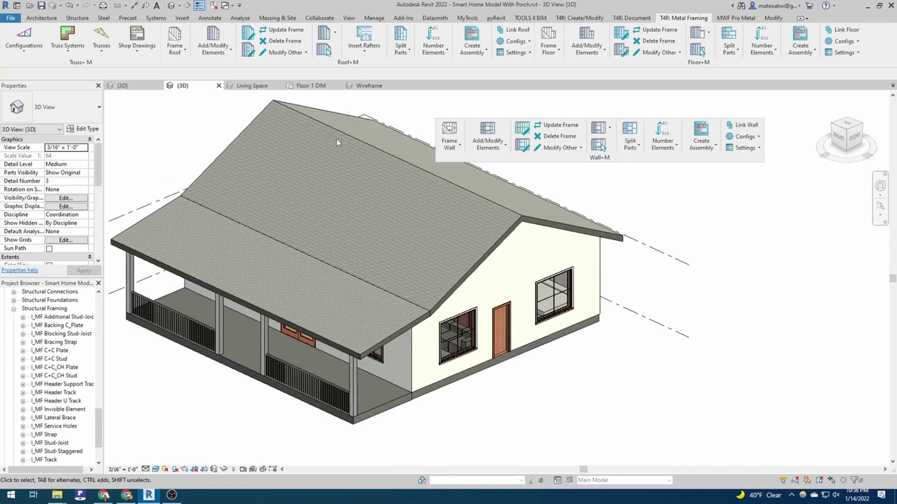
Dock the floating Wall+M panel and draw a 21' Exterior - 7 1/4" wall beside the house on the Floor 1 DIM plan
click(304, 85)
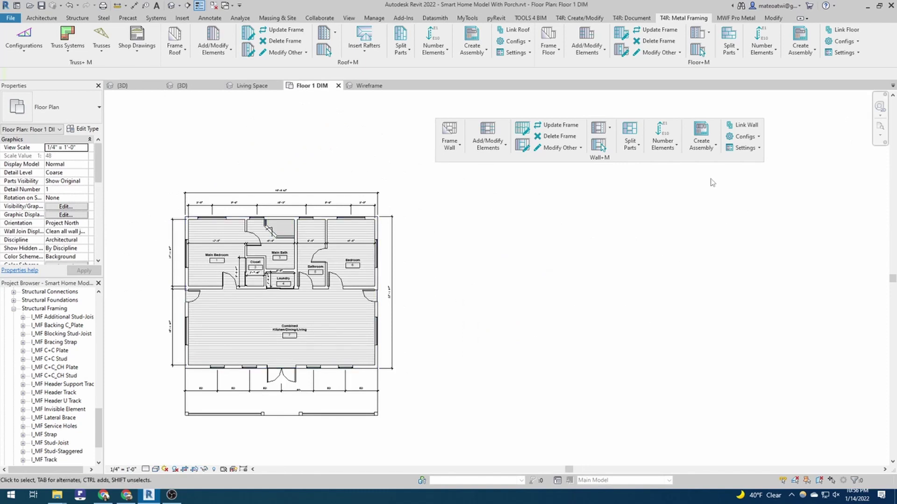
click(769, 122)
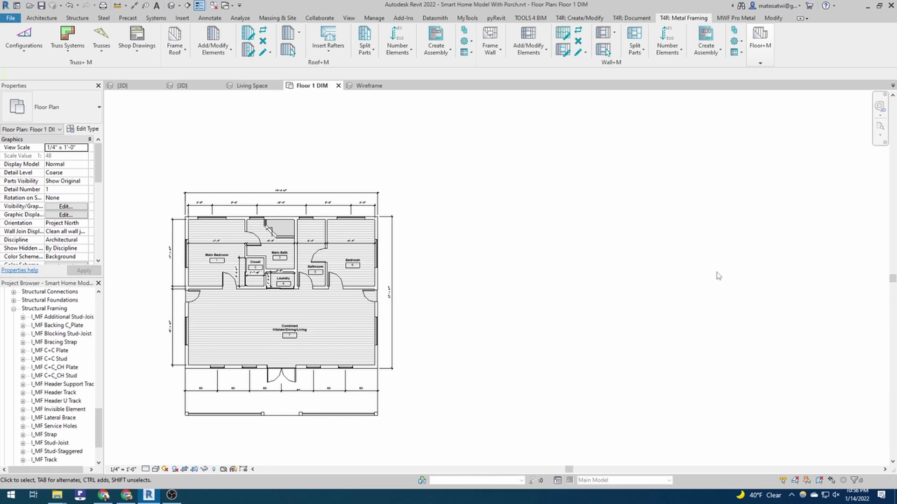
click(330, 369)
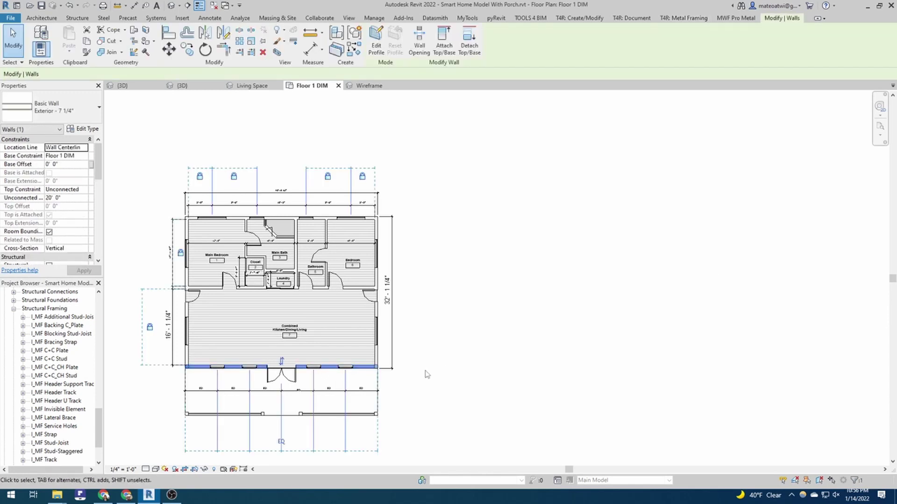
key(c)
key(s)
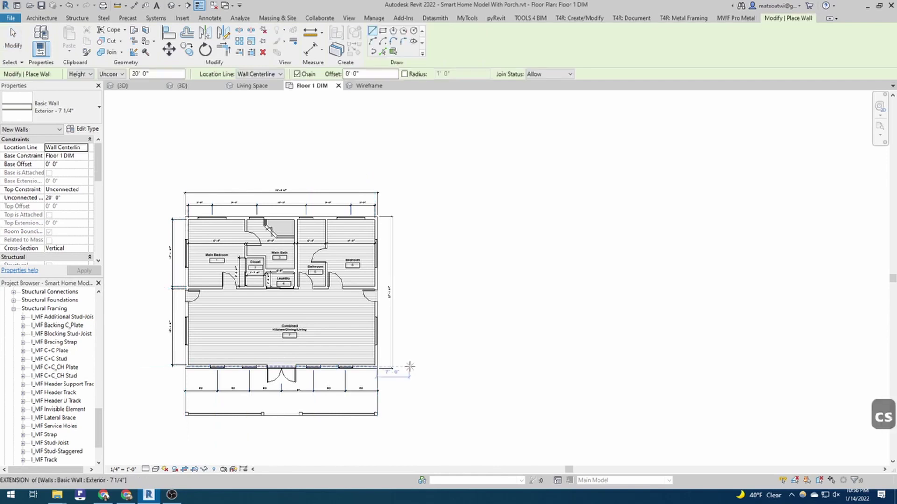
click(409, 367)
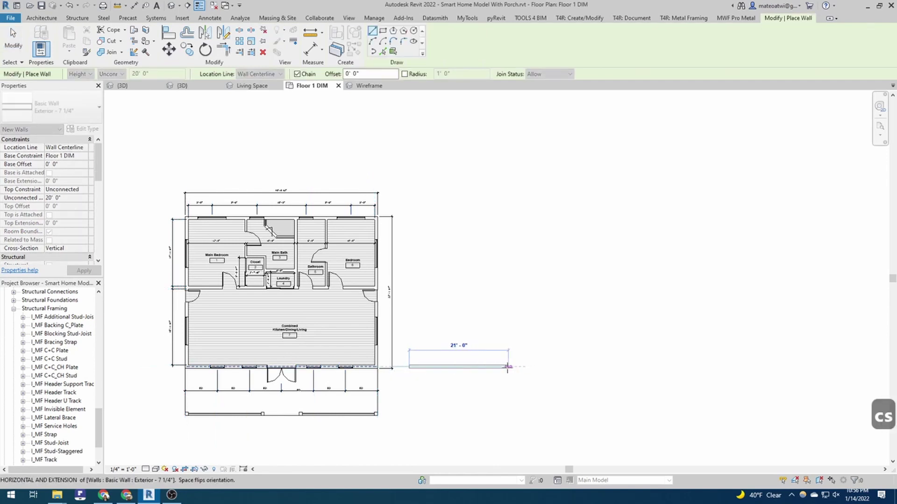
click(508, 367)
key(Escape)
key(Escape)
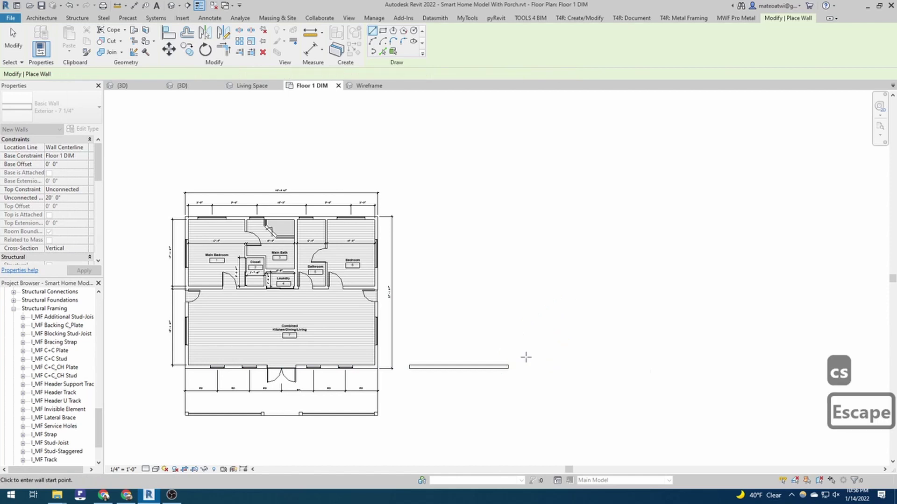
Draw an Interior - 4 7/8" Partition (1-hr) wall parallel to the new exterior wall and equal in length
key(c)
key(s)
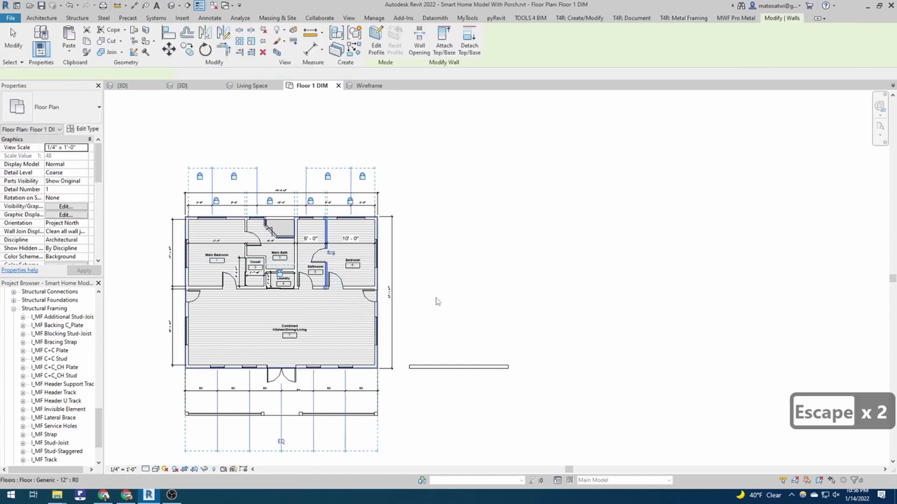
click(410, 327)
key(Escape)
key(Escape)
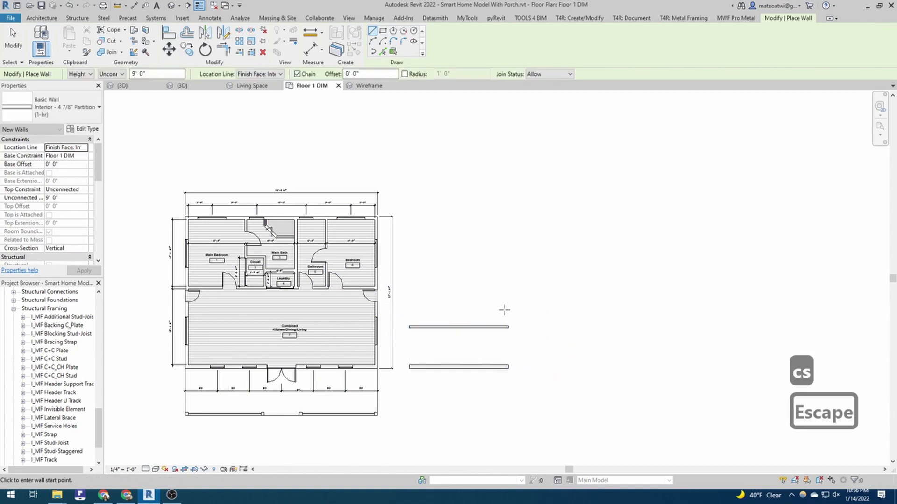
Set the new exterior wall's unconnected height to 10' in the 3D view
click(239, 86)
click(181, 86)
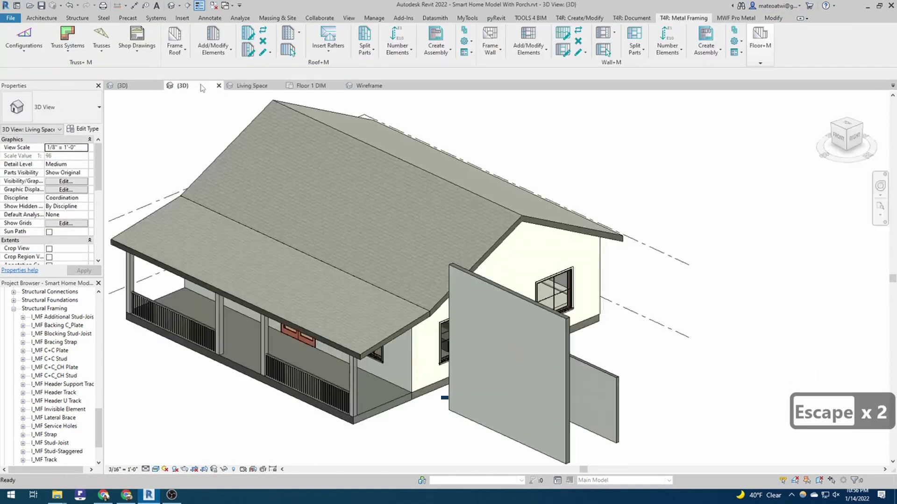
scroll(508, 314, up, 5)
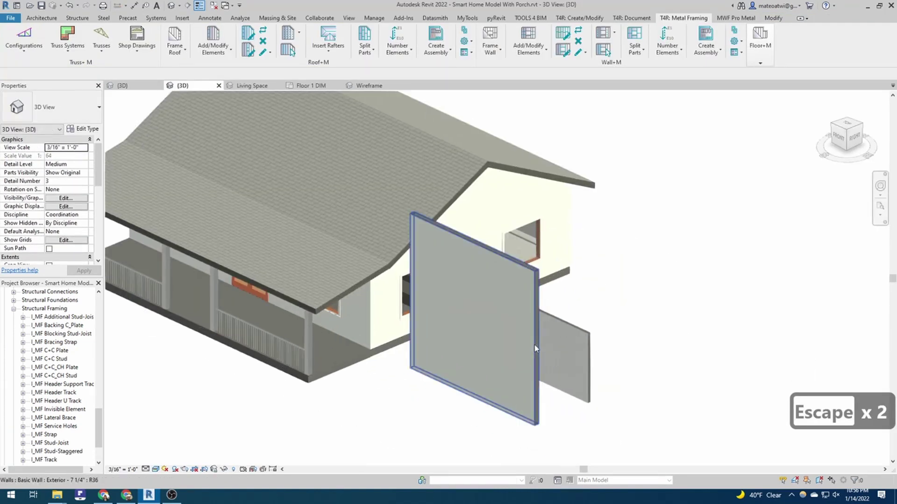
click(445, 266)
click(69, 198)
text(10')
key(Return)
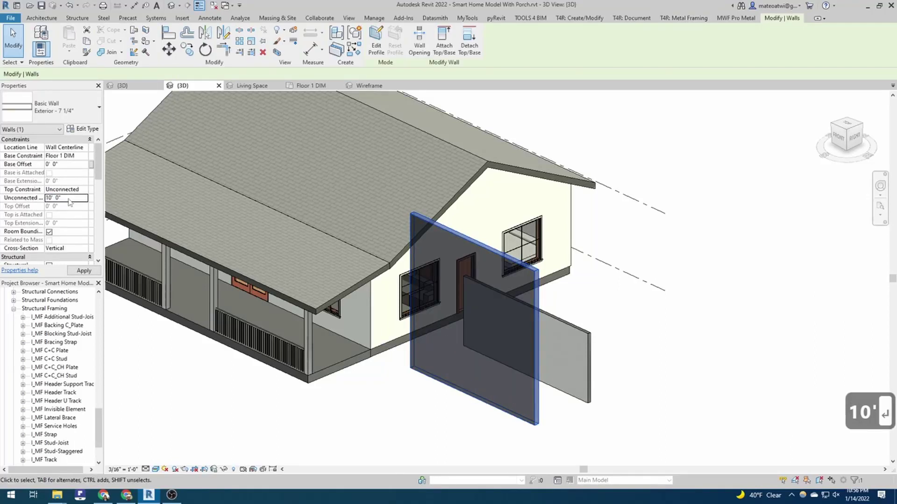
key(Escape)
scroll(466, 315, down, 4)
scroll(509, 360, up, 5)
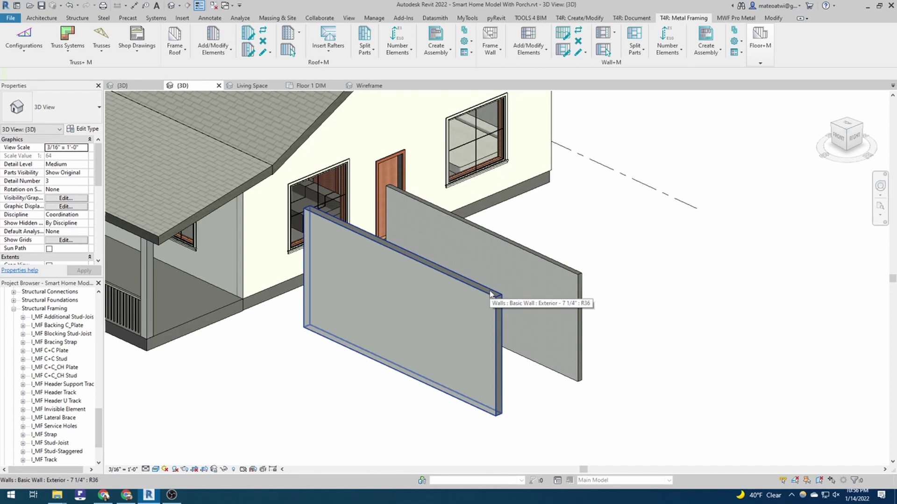
Place a Window-Fixed 36" x 65", matching the porch window, near the middle of each of the two new walls
click(185, 236)
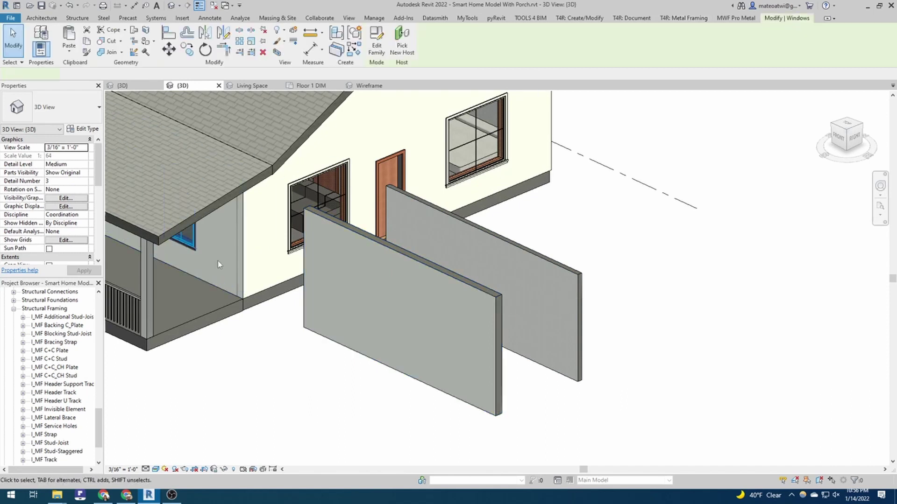
key(c)
key(s)
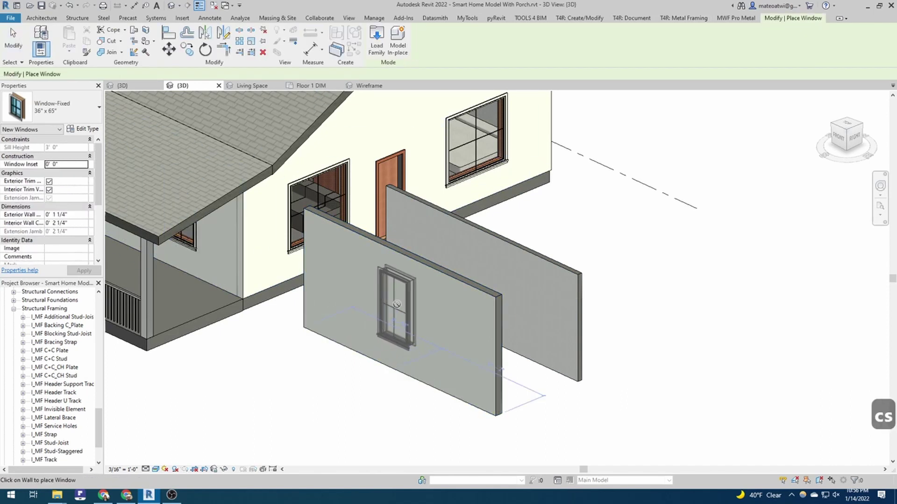
click(396, 305)
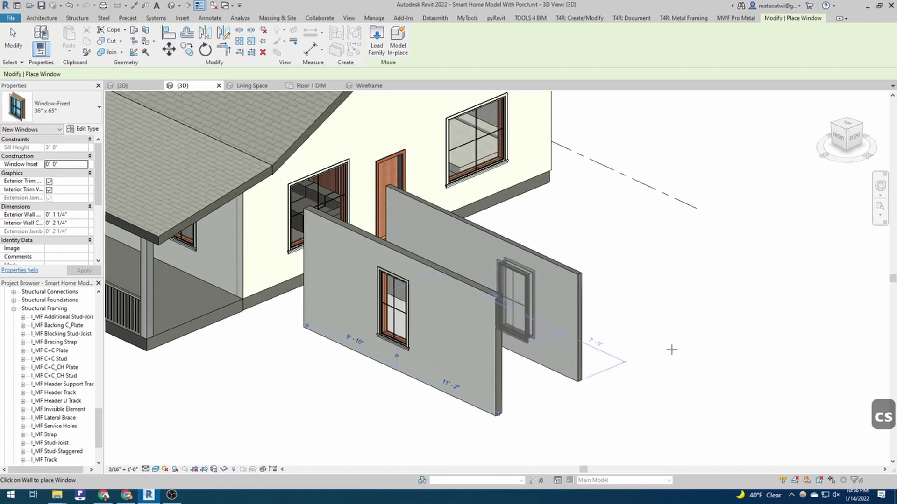
click(514, 304)
key(Escape)
key(Escape)
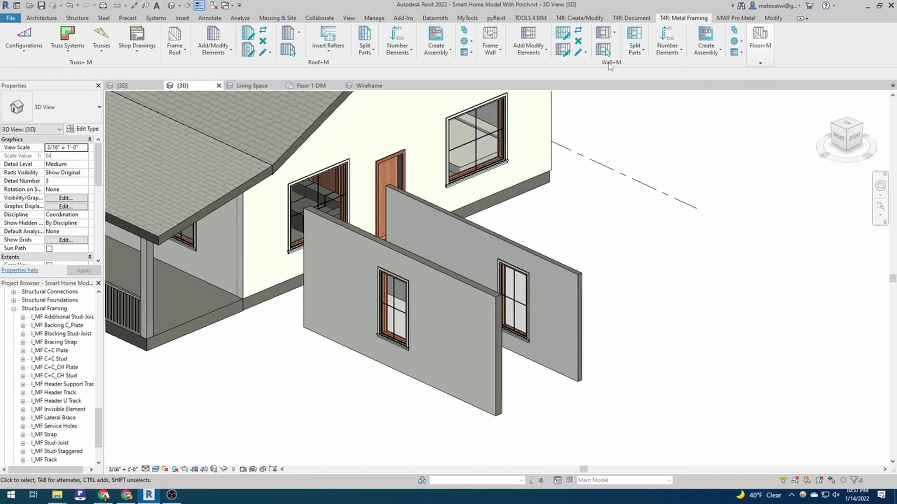
Float the Wall+M panel over the 3D view and load the Main Families catalog for wall framing
drag(609, 65, 675, 230)
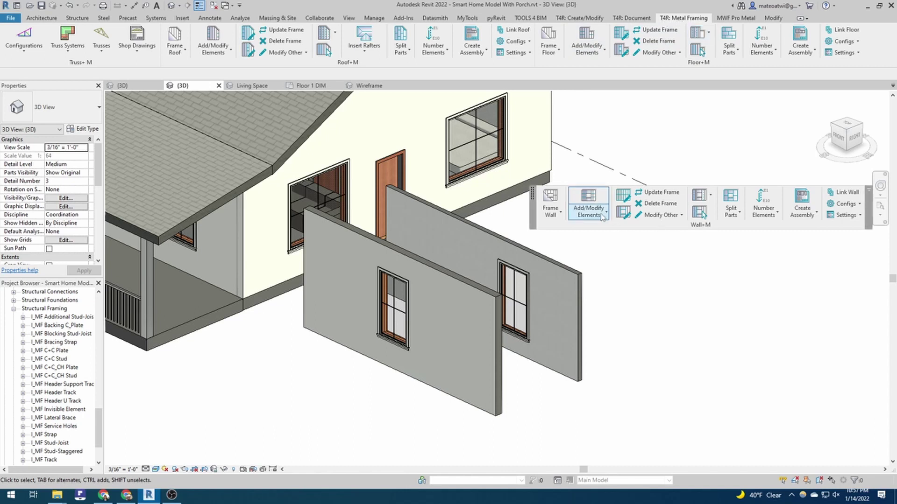
drag(602, 216, 624, 225)
click(802, 210)
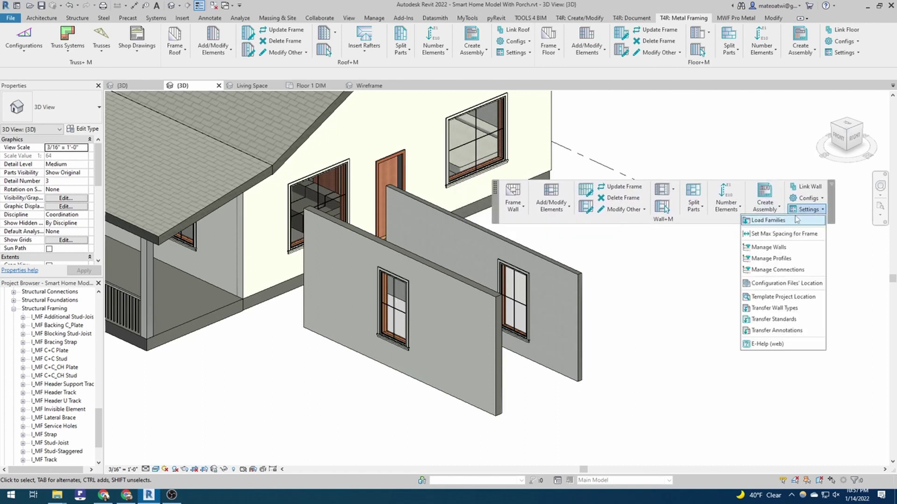
click(778, 221)
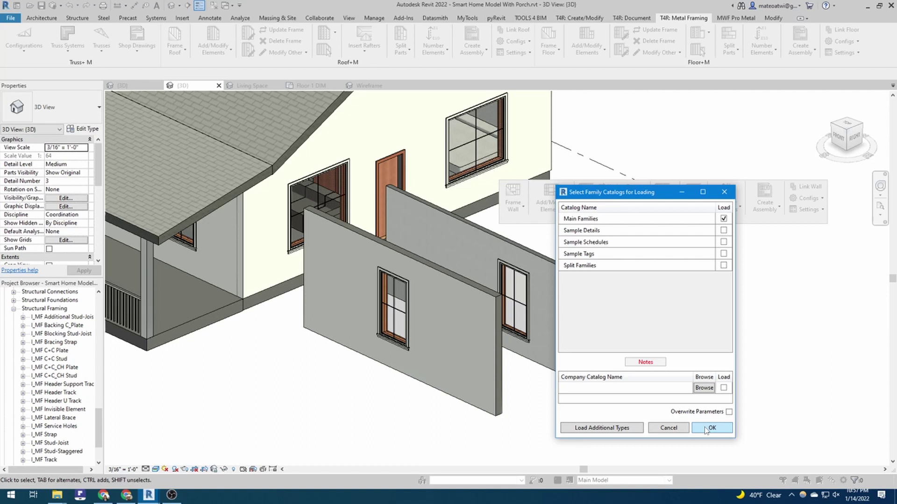
click(710, 428)
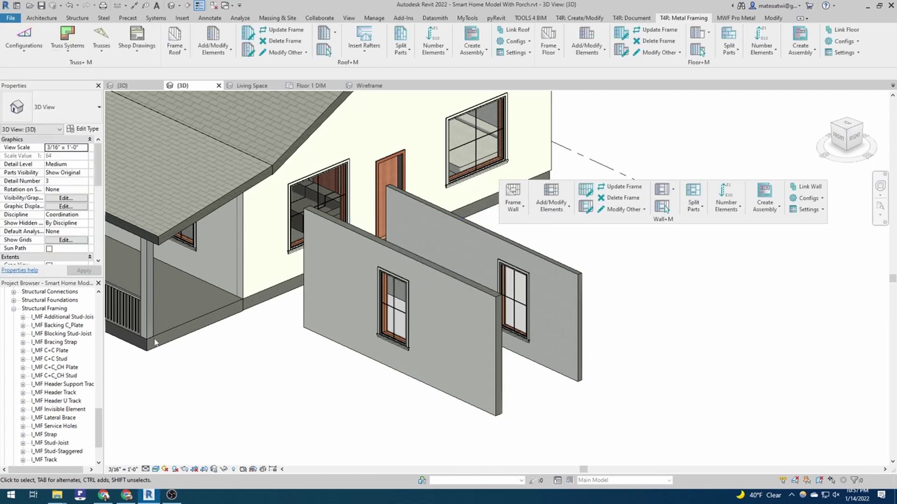
Look through the project's loaded families, examining the I_MF types under Structural Framing
scroll(28, 325, up, 12)
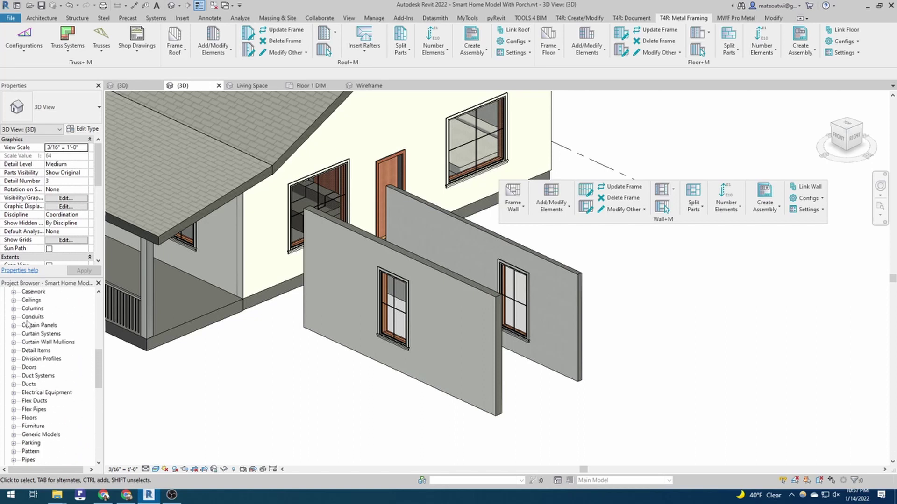
scroll(27, 322, up, 10)
scroll(28, 322, down, 20)
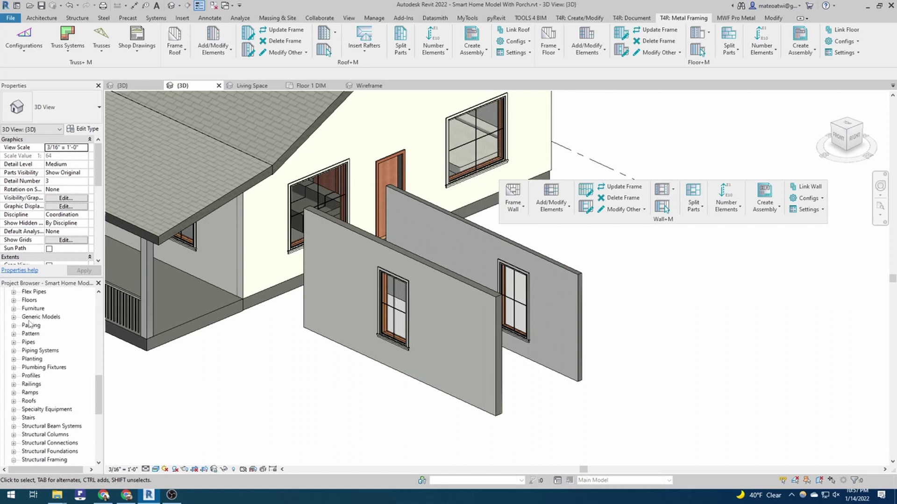
scroll(29, 322, down, 3)
scroll(29, 322, up, 10)
scroll(29, 323, down, 8)
scroll(29, 322, down, 3)
scroll(52, 364, down, 2)
scroll(53, 363, down, 1)
scroll(56, 362, up, 2)
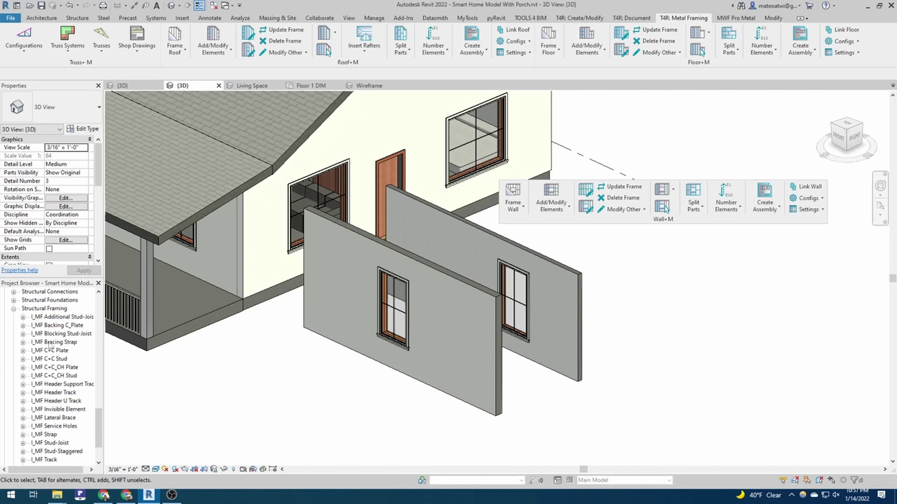
scroll(64, 393, down, 1)
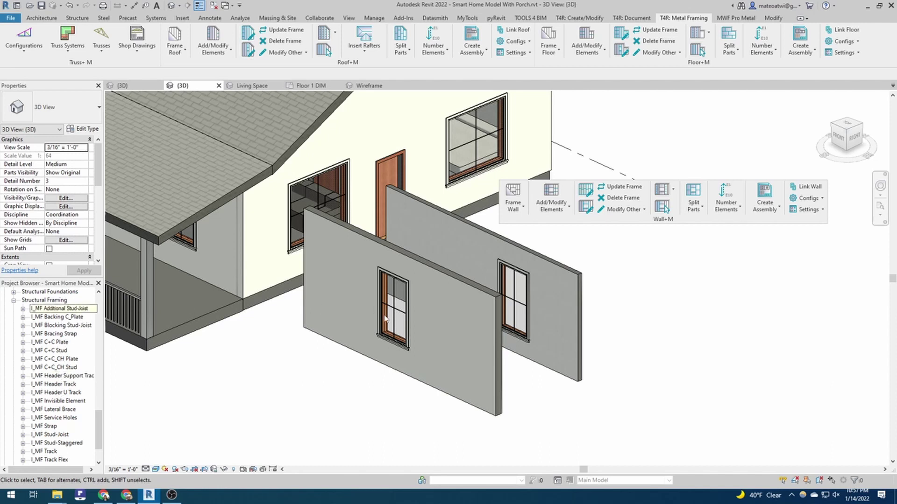
Open the default wall framing parameters and choose the I_C+U_Blocking frame configuration
scroll(535, 361, up, 2)
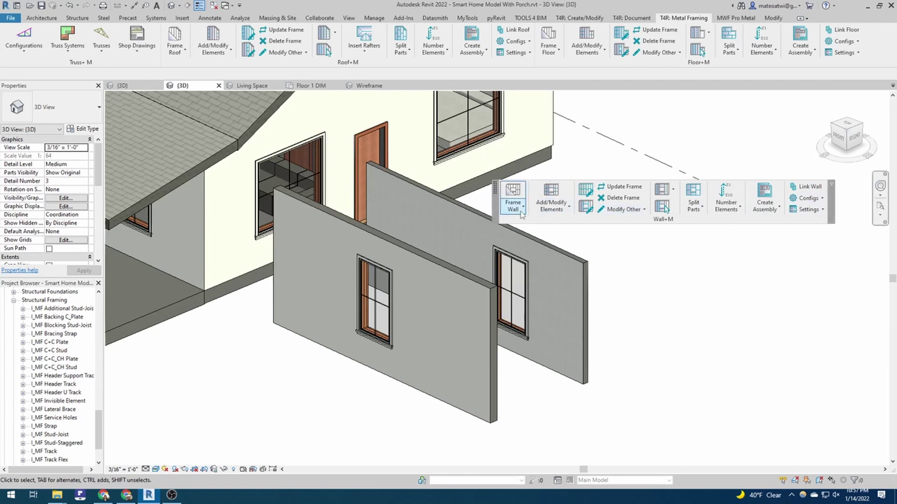
click(521, 213)
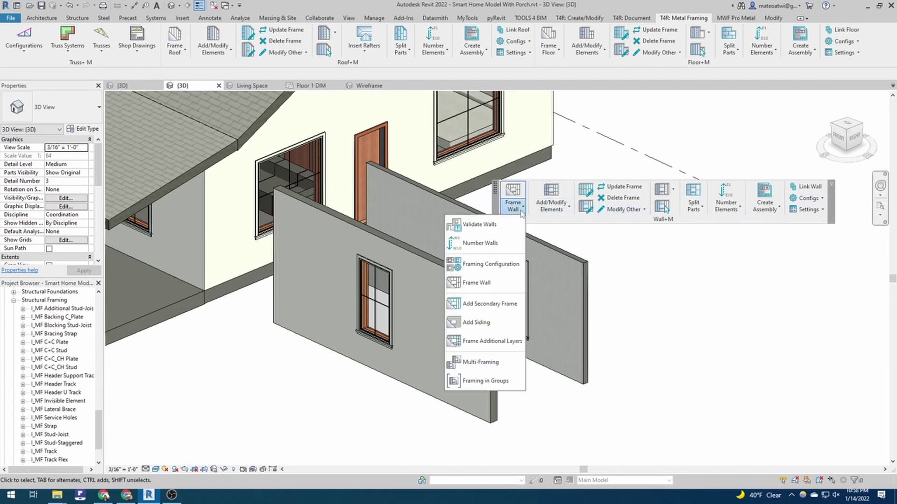
click(498, 264)
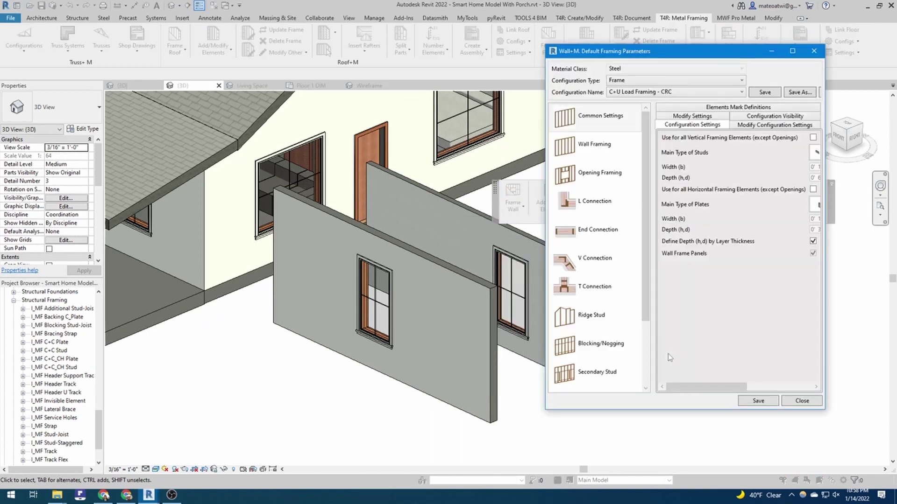
click(669, 93)
click(676, 165)
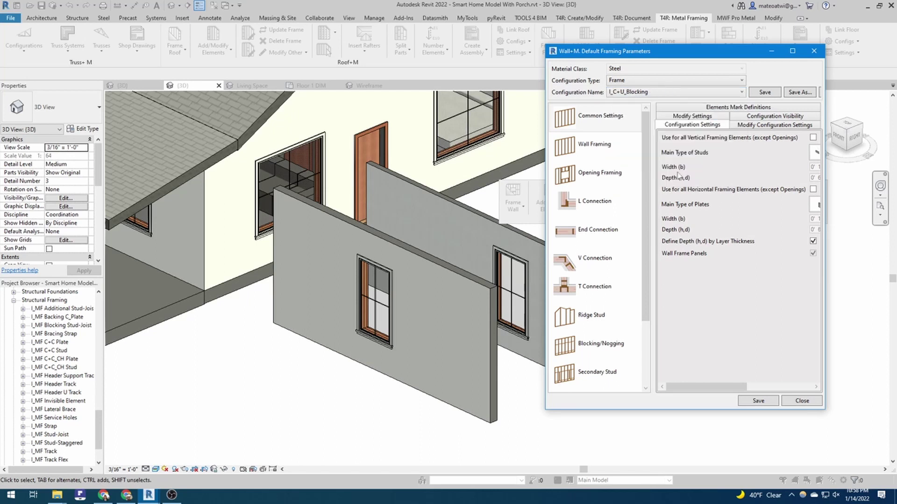
Switch the default framing configuration between I_C+U_Blocking and I_C+U_Lateral Bracing, then close the parameters without saving
click(663, 94)
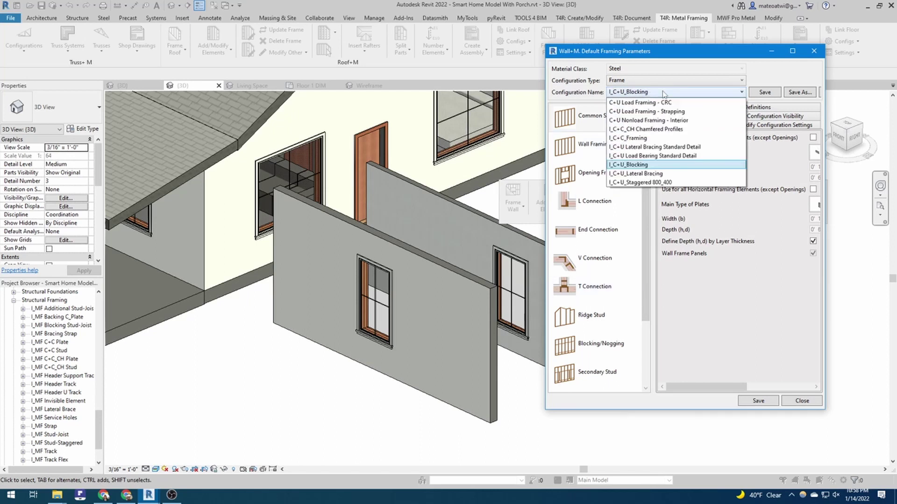
click(668, 176)
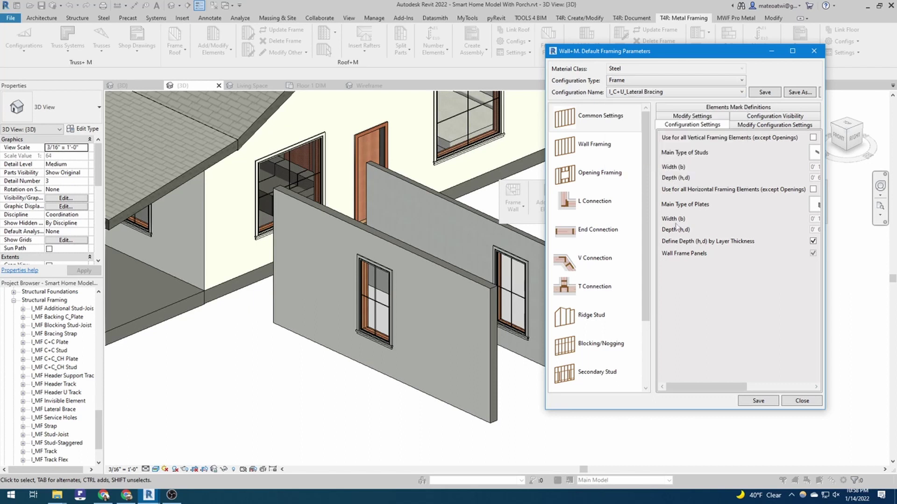
click(658, 95)
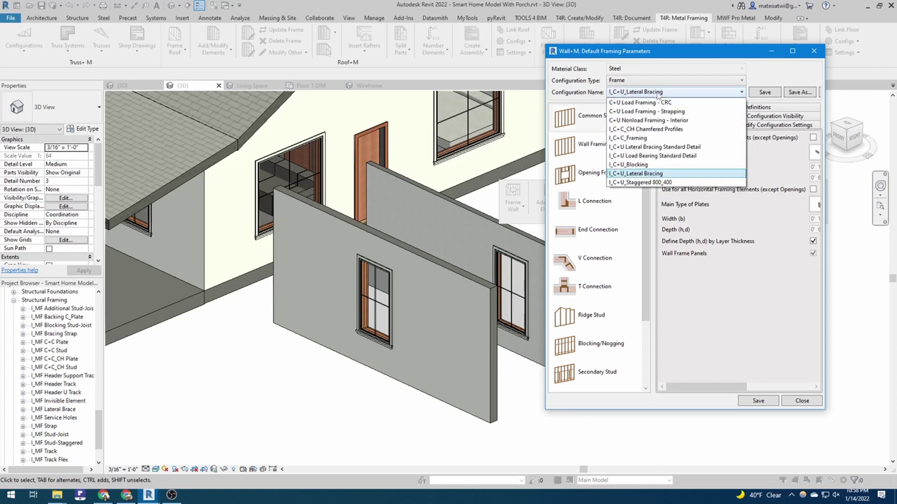
click(665, 167)
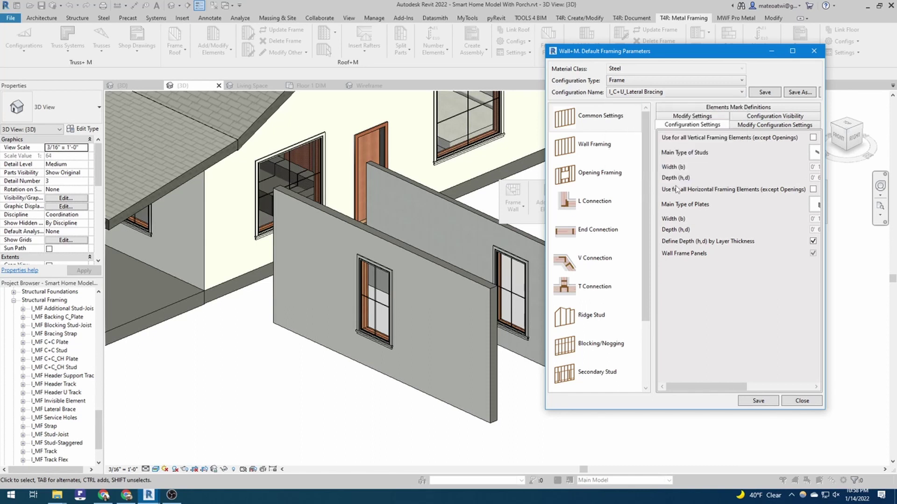
click(661, 93)
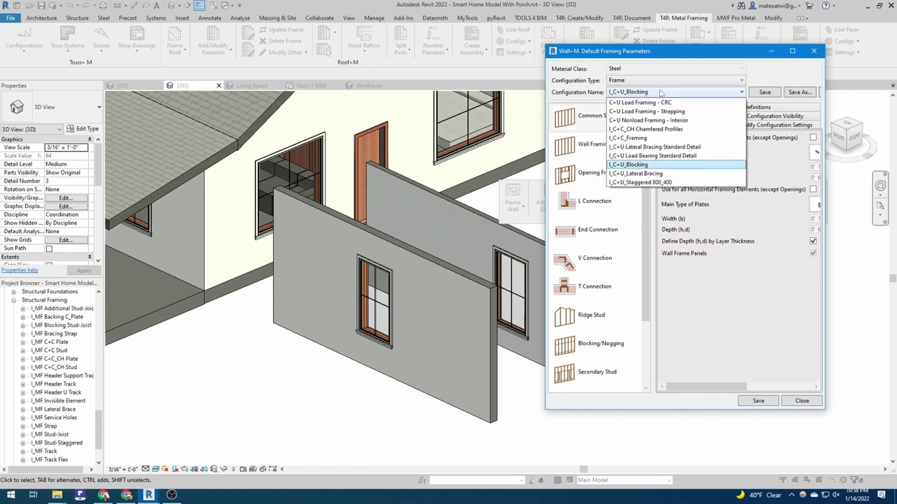
click(680, 174)
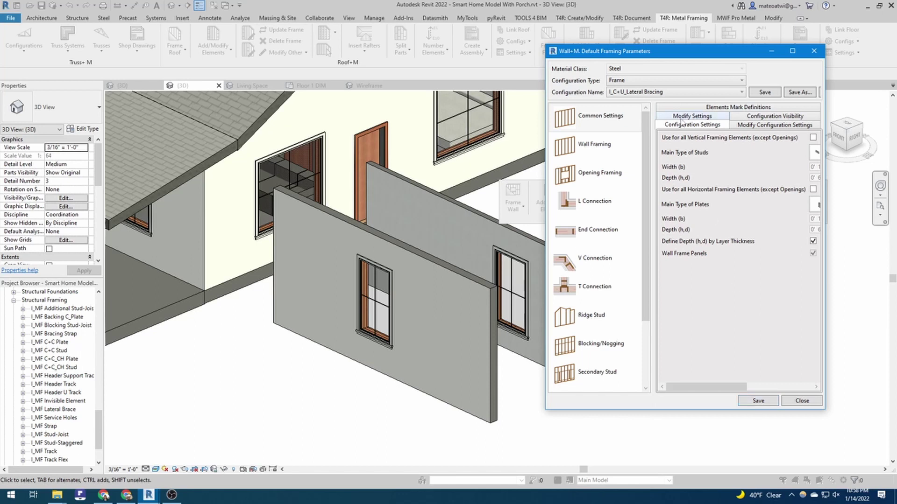
click(802, 401)
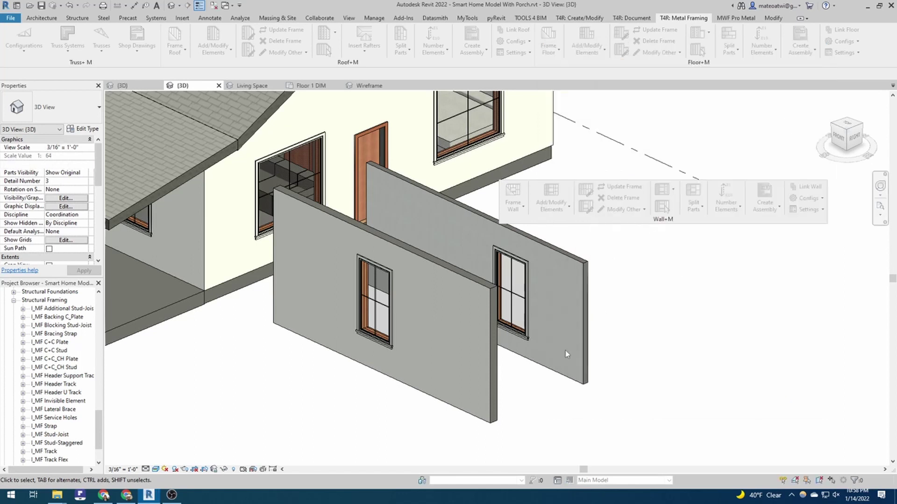
In Link Wall, assign the I_C+U_Lateral Bracing framing configuration to the Metal Stud structure layer of the Exterior - 7 1/4" wall type
scroll(704, 314, up, 1)
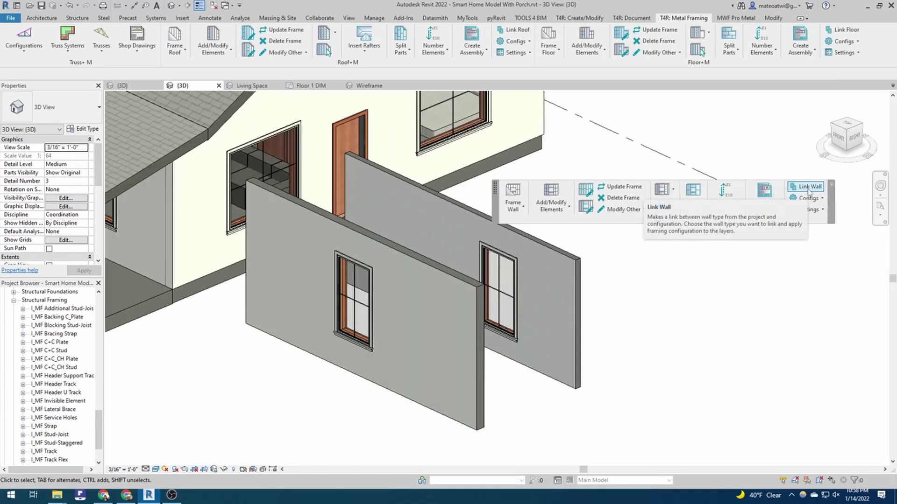
click(807, 188)
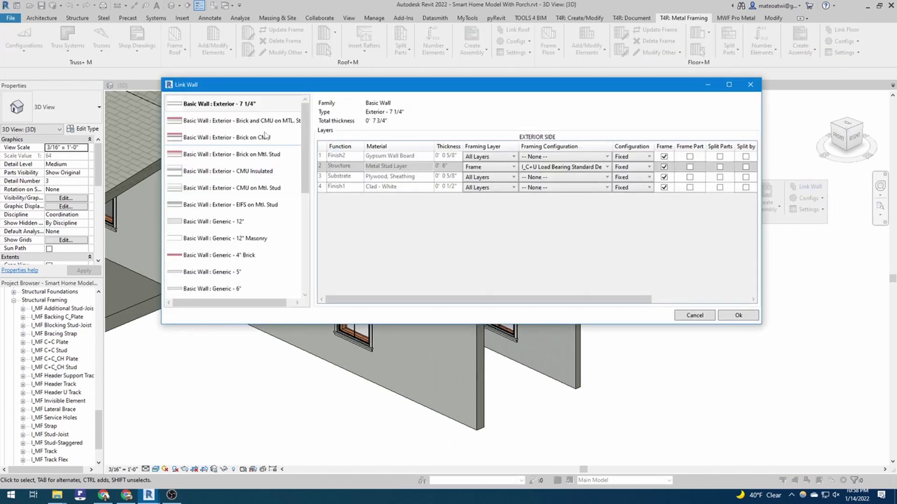
click(231, 105)
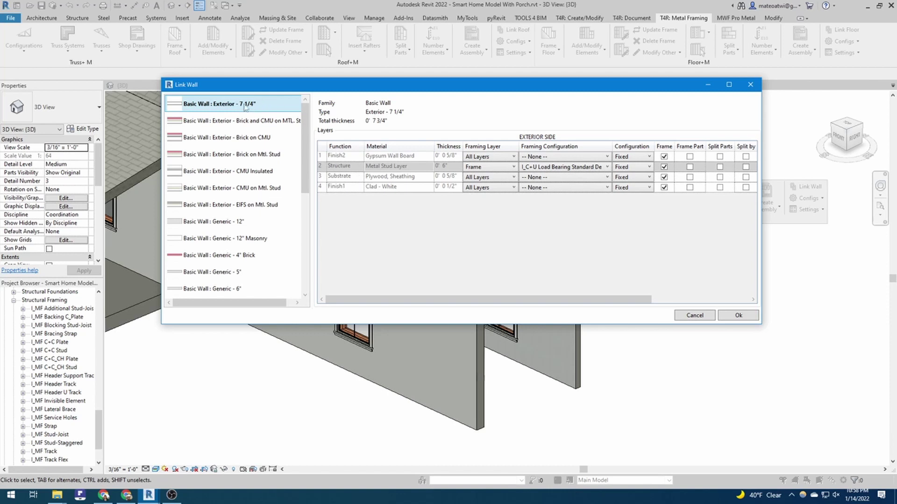
click(546, 169)
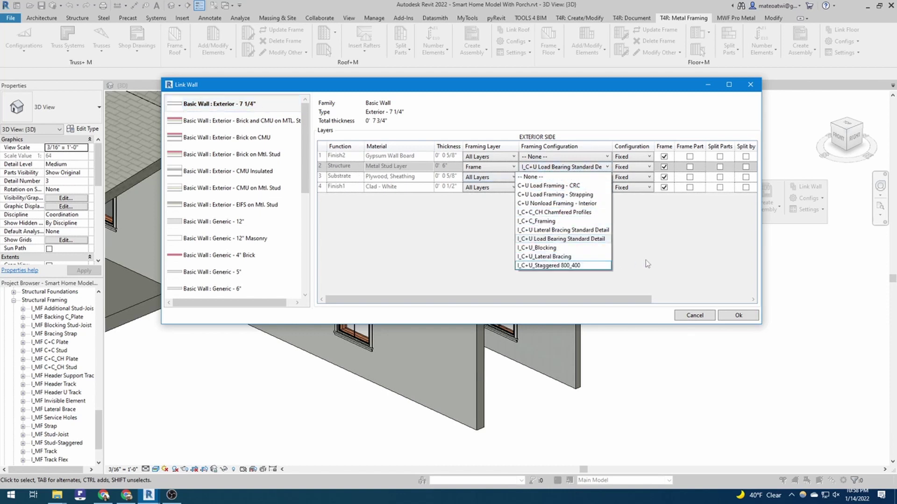
click(587, 170)
click(583, 170)
click(577, 177)
click(584, 169)
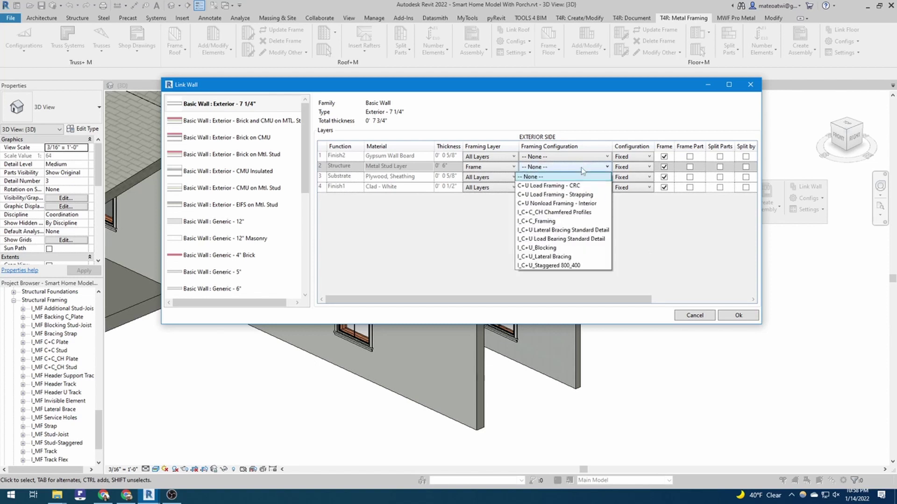
click(577, 257)
Link the structure layer of the Interior - 4 7/8" Partition (1-hr) wall type to I_C+U_Blocking and accept the wall links
scroll(261, 276, down, 5)
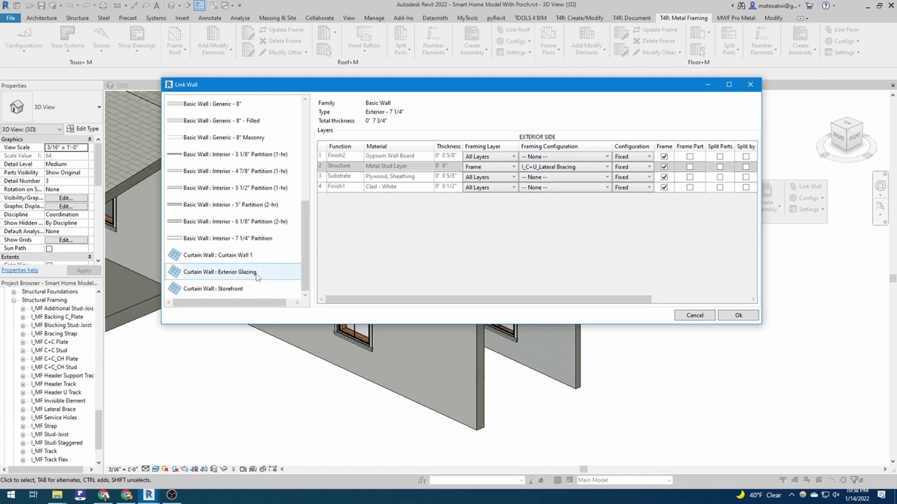
scroll(260, 248, up, 2)
scroll(260, 248, down, 2)
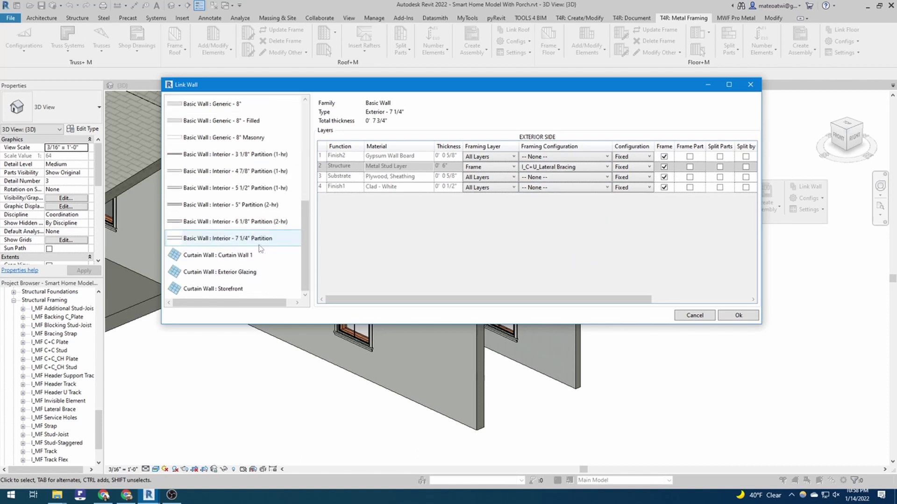
click(265, 177)
click(564, 168)
click(573, 257)
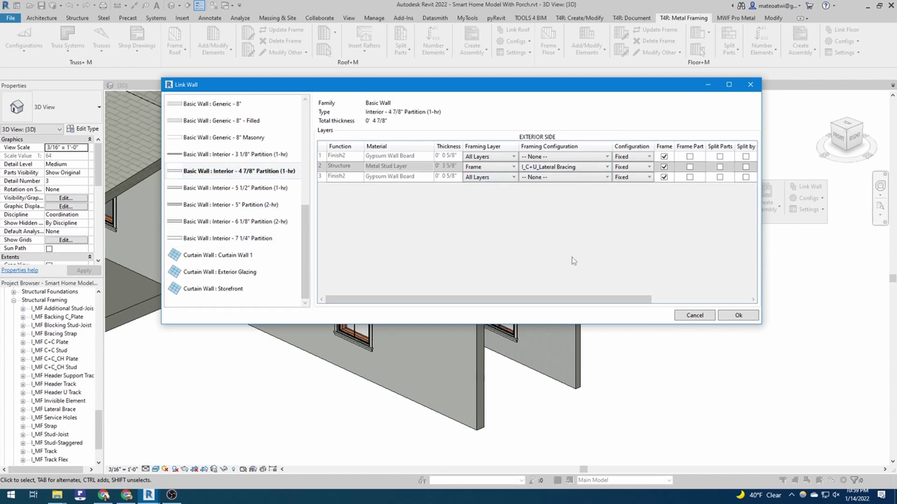
click(578, 172)
click(566, 249)
click(733, 321)
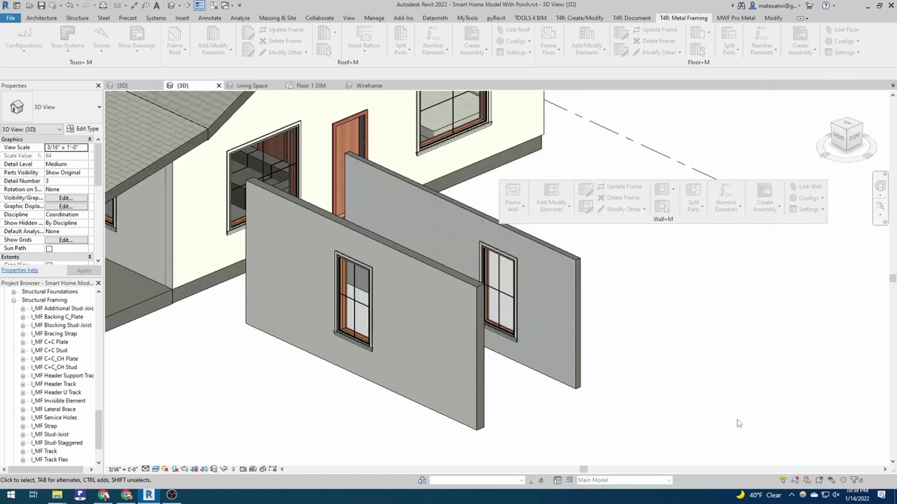
Generate metal framing for both the new exterior wall and the new interior partition with Frame Wall
click(470, 290)
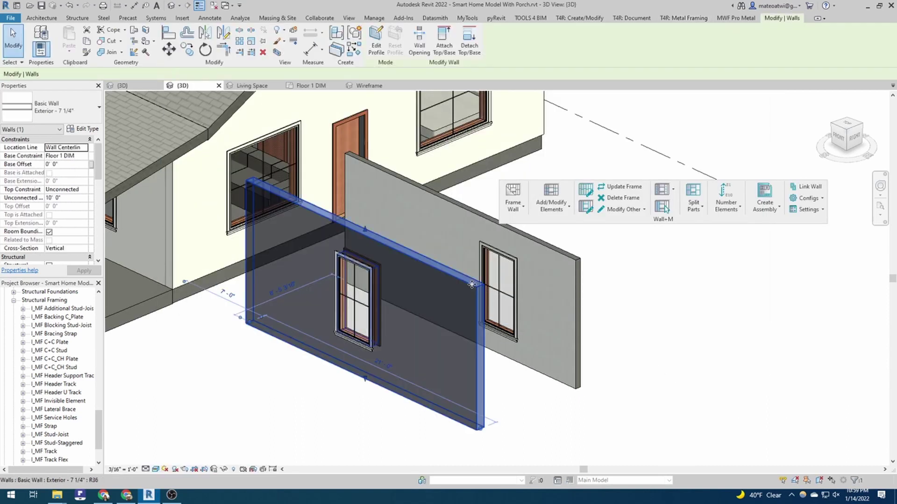
ctrl+click(566, 265)
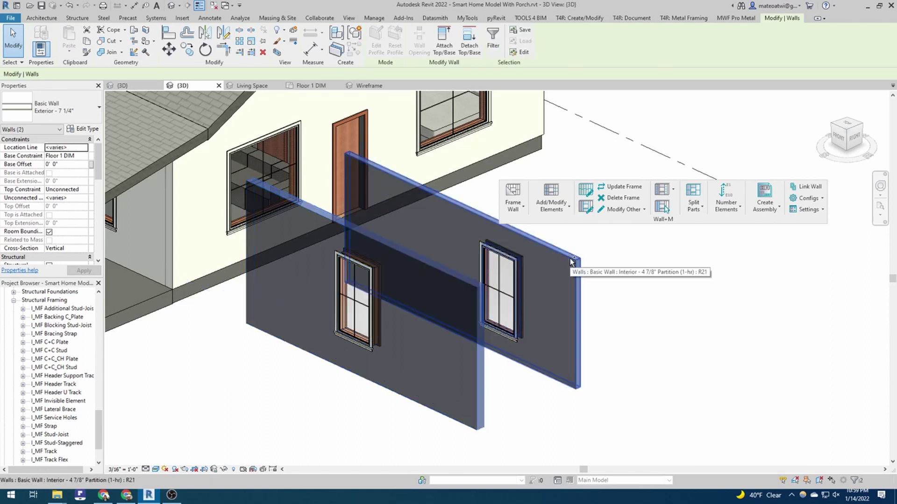
click(519, 193)
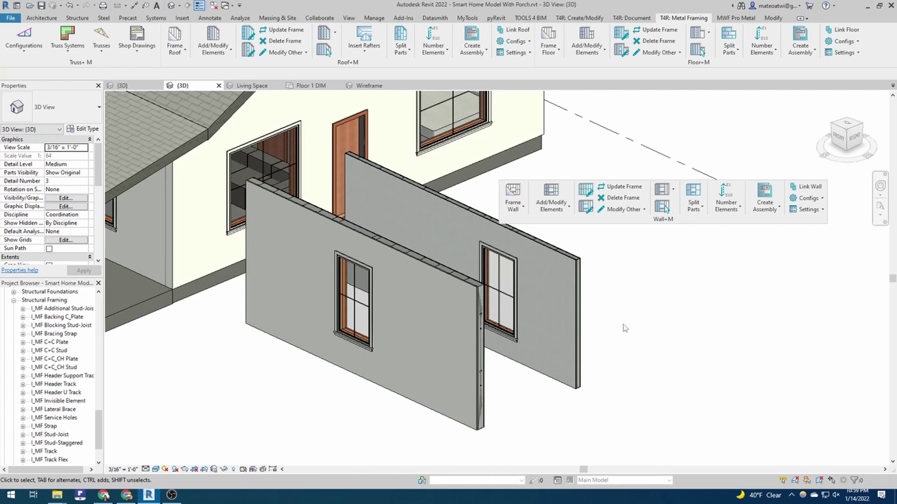
key(z)
key(f)
Duplicate the {3D} view and rename the copy as Framing 3D
scroll(70, 404, up, 20)
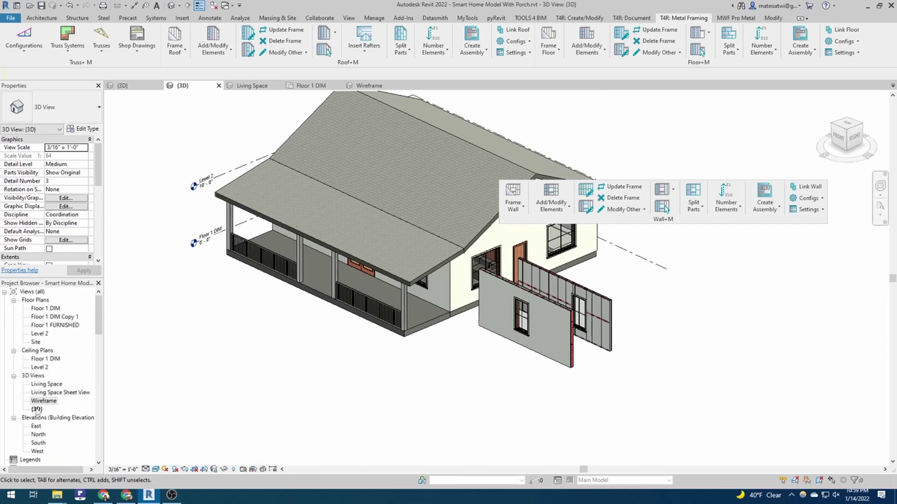
right_click(36, 411)
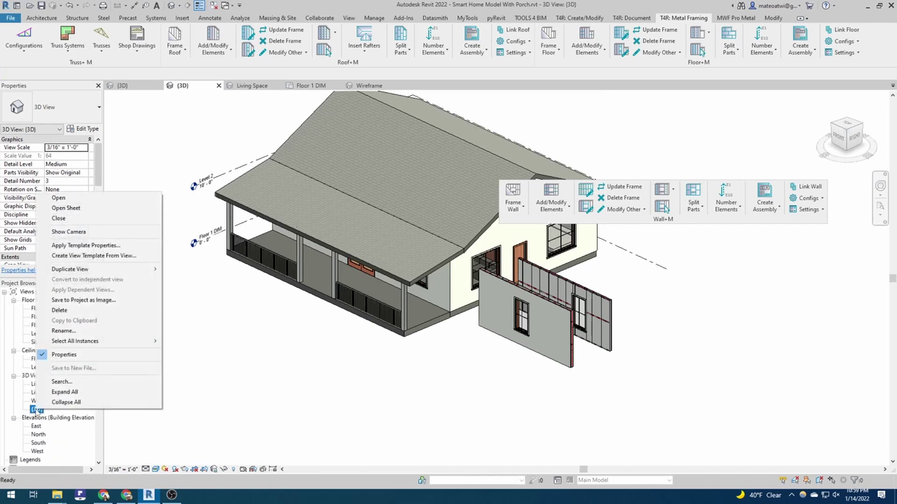
mouse_move(111, 272)
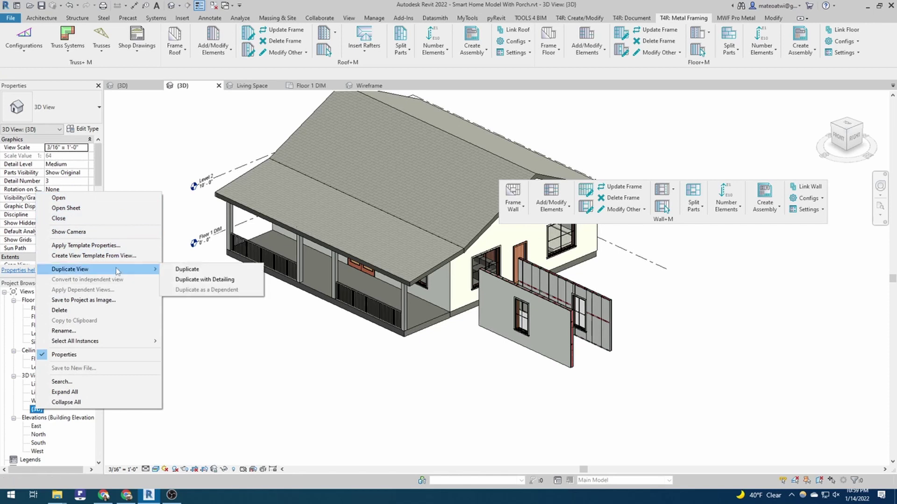
click(172, 269)
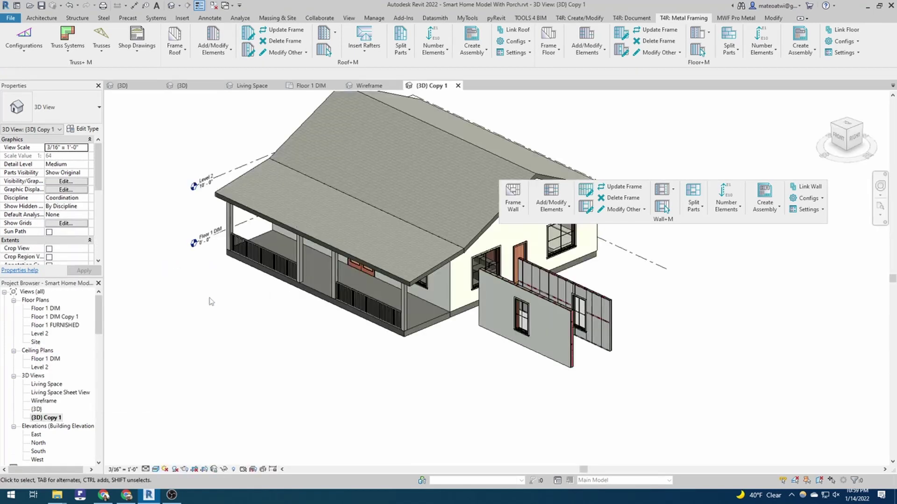
right_click(42, 419)
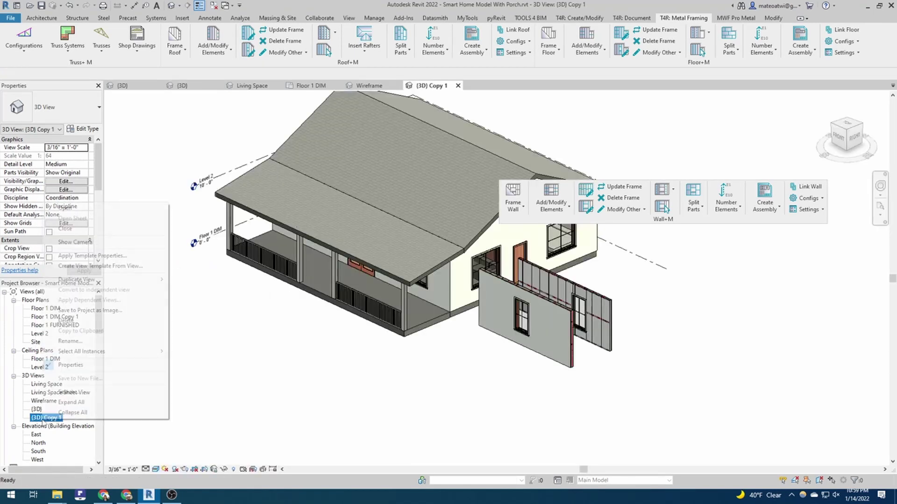
click(88, 345)
text(Framing)
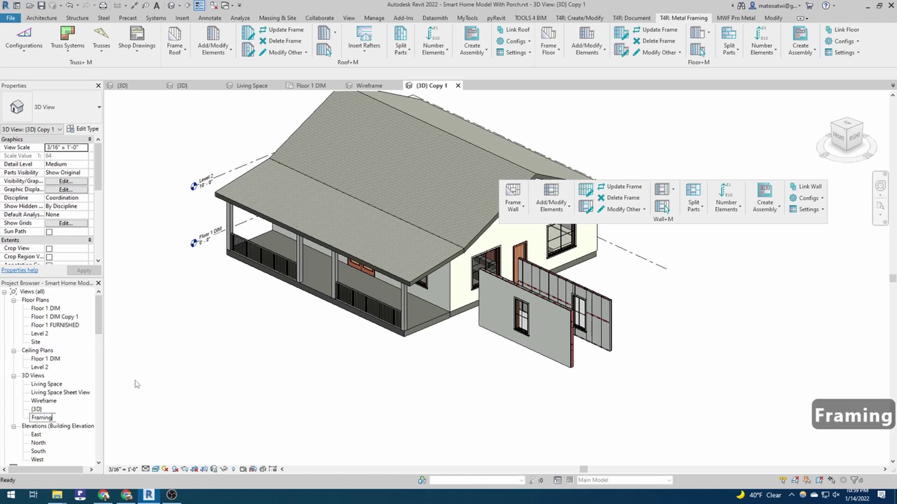
text( 3D)
key(Return)
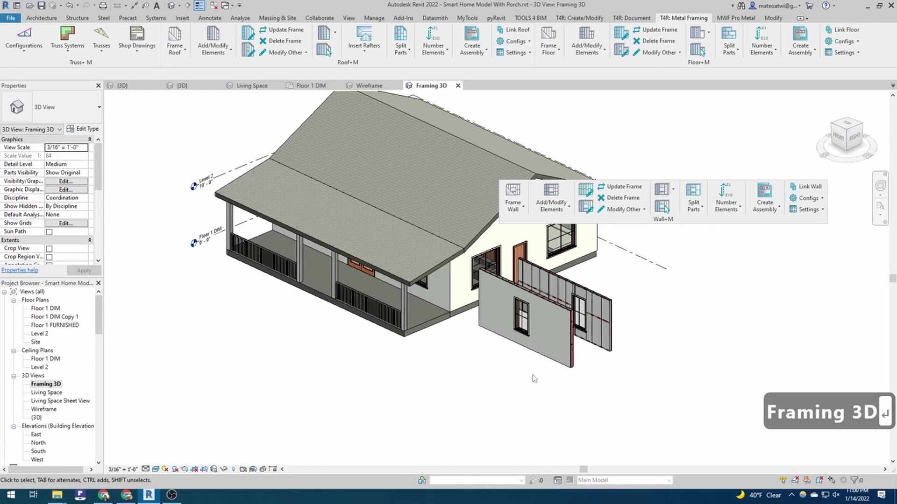
Override the Walls category's surface transparency to 100 in the Framing 3D view's visibility/graphics settings
key(v)
key(g)
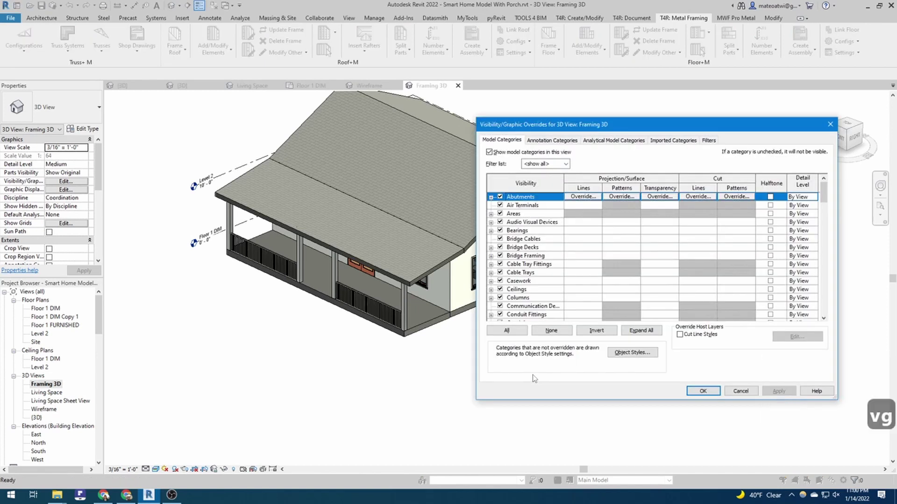
scroll(530, 282, down, 20)
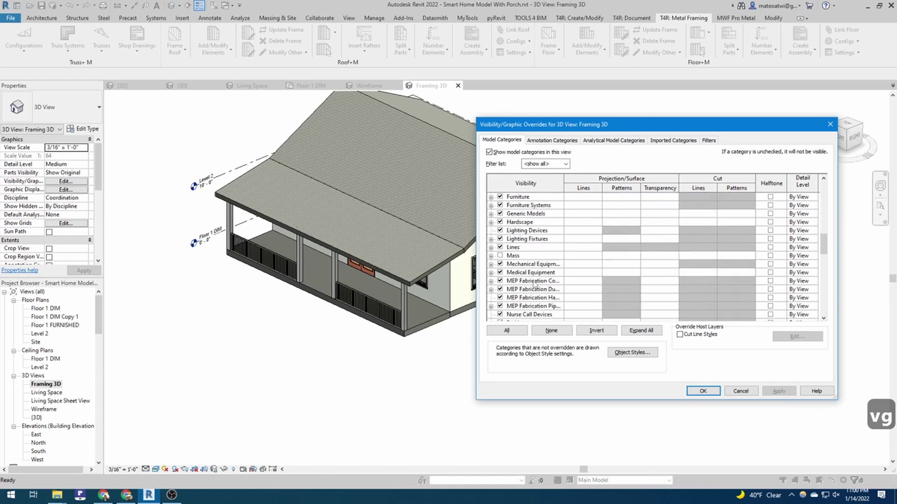
click(532, 298)
key(w)
key(a)
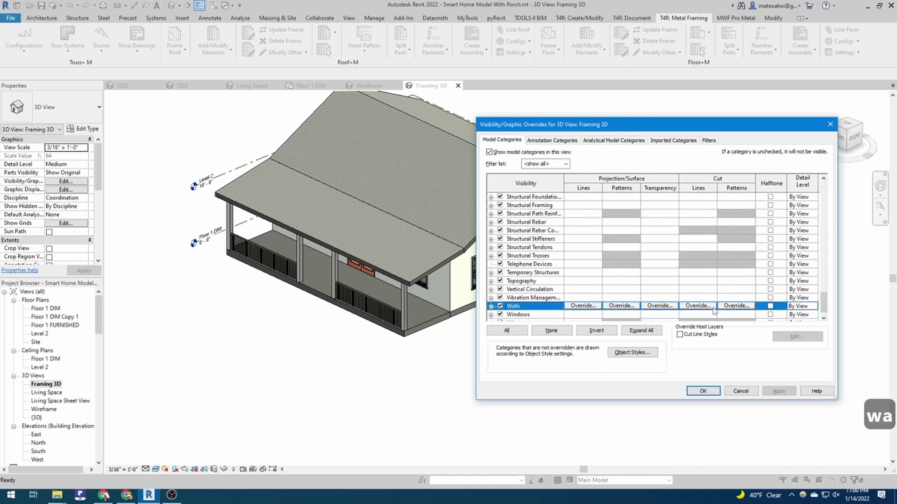
click(671, 307)
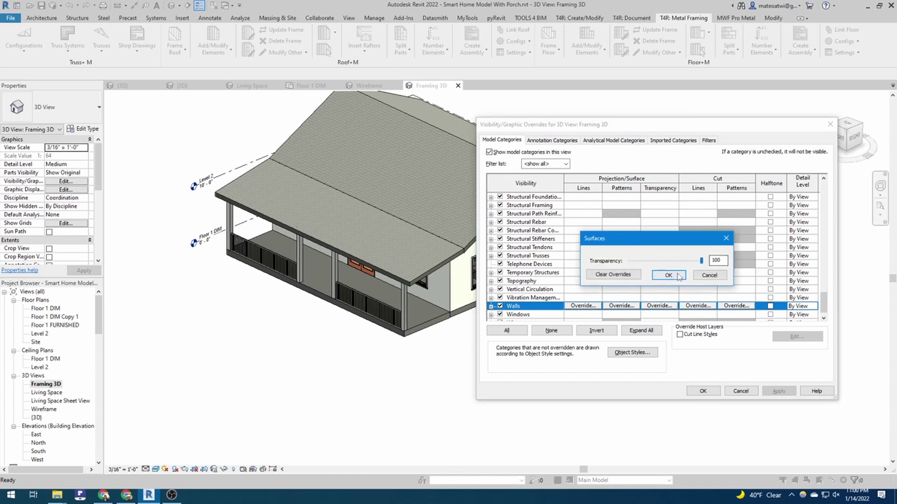
click(679, 277)
click(702, 391)
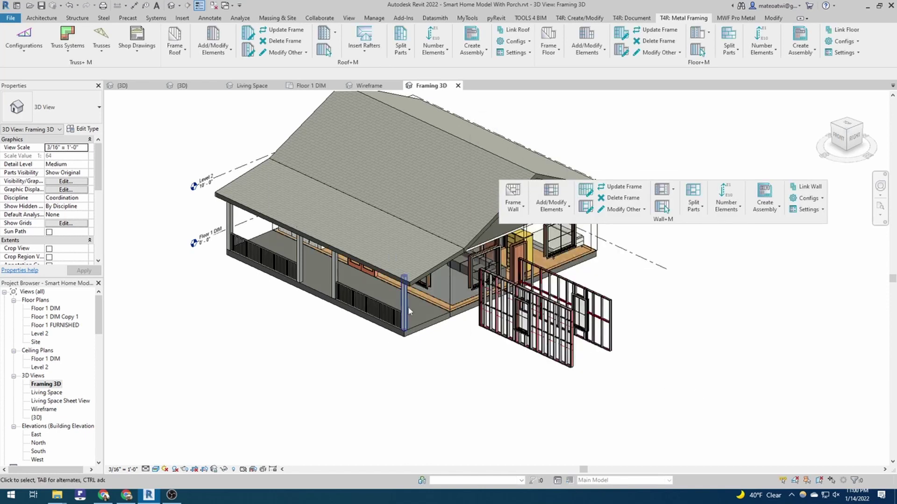
Examine the studs, tracks, bracing and window opening framing of the two framed walls from several angles
scroll(535, 307, down, 3)
scroll(534, 307, up, 4)
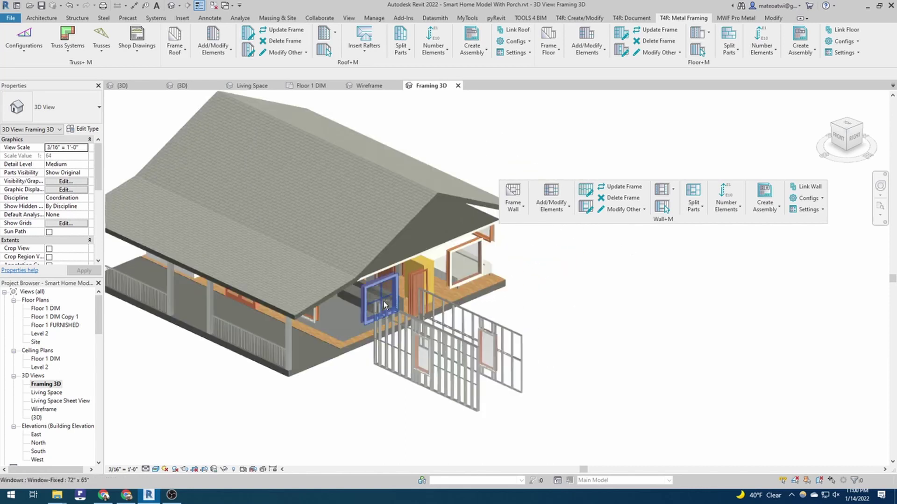
shift+middle_drag(534, 308, 449, 275)
scroll(448, 276, up, 5)
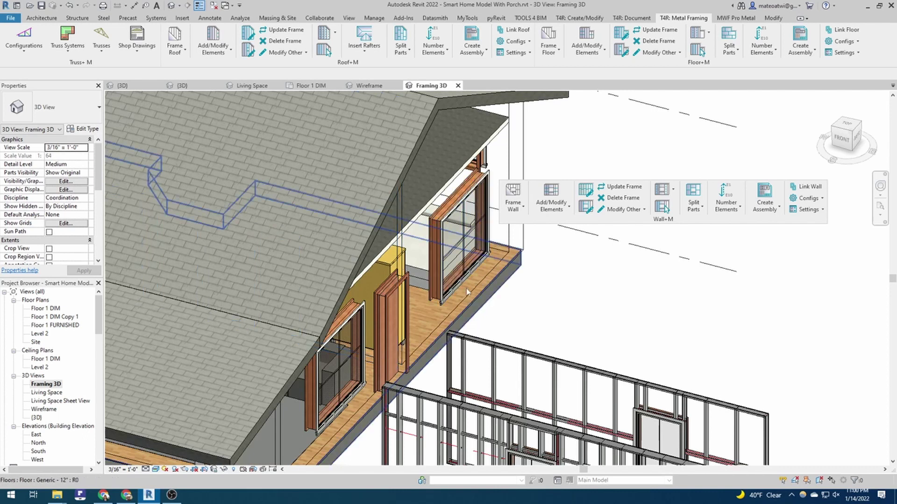
scroll(448, 253, down, 3)
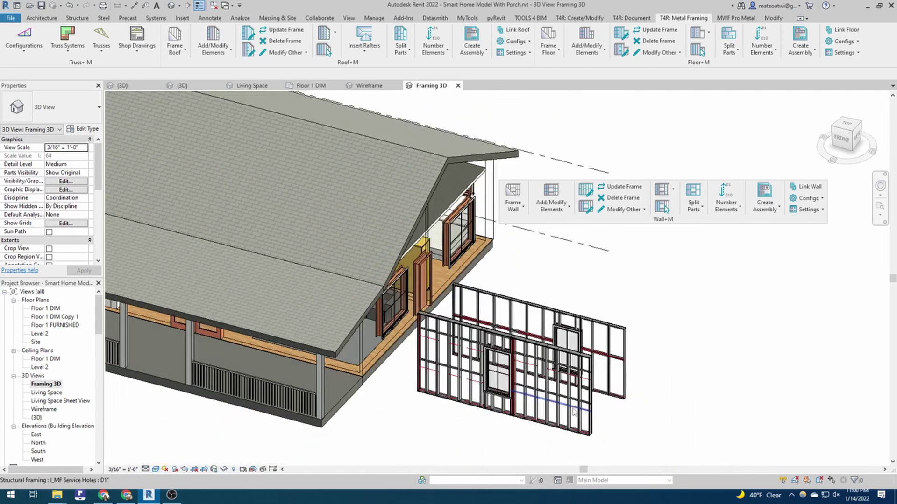
scroll(552, 344, up, 6)
shift+middle_drag(552, 344, 519, 374)
scroll(518, 373, down, 4)
scroll(447, 384, up, 5)
scroll(448, 384, up, 3)
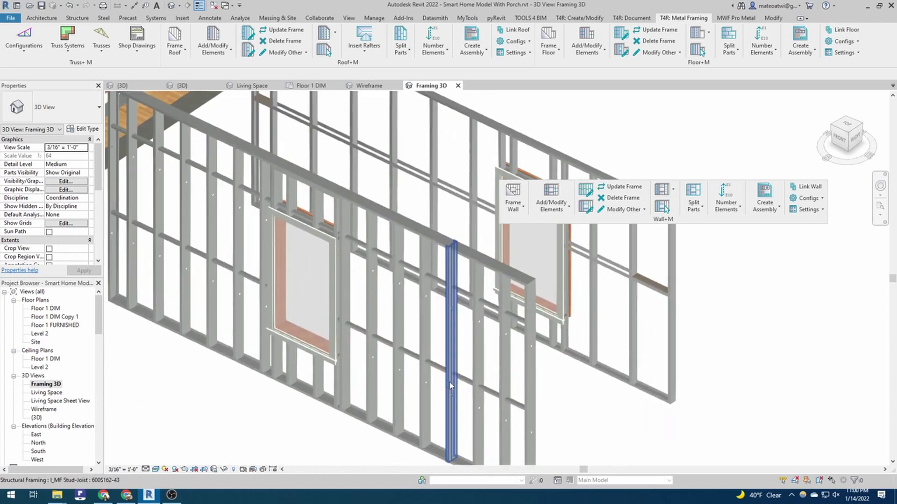
Examine a stud of the framed exterior wall and the king studs, header and cripples around its window opening
click(334, 301)
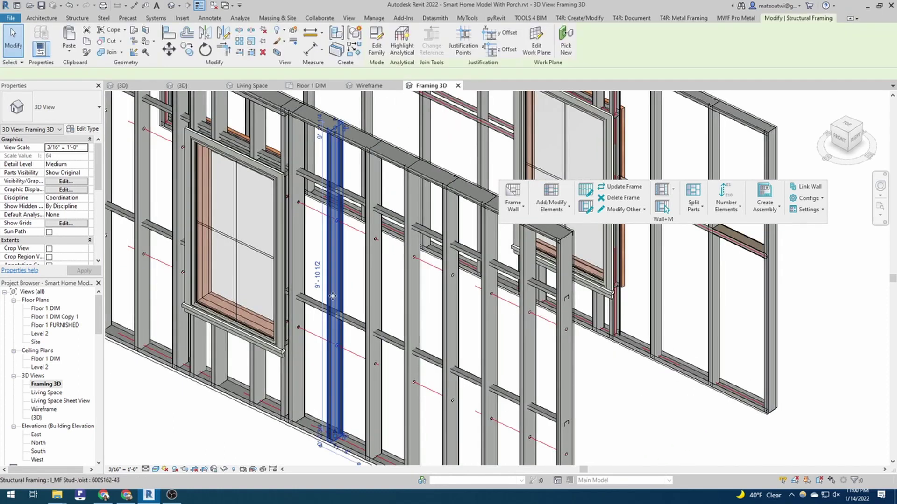
scroll(475, 337, down, 4)
shift+middle_drag(474, 336, 542, 370)
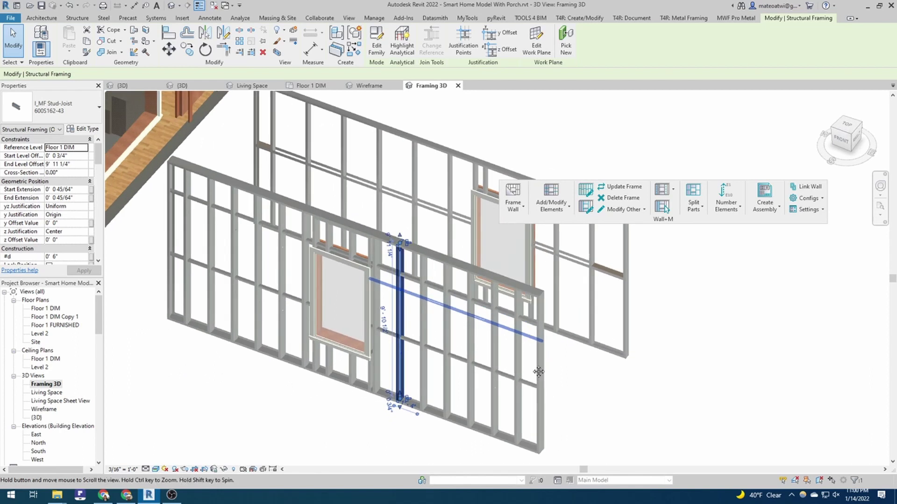
scroll(357, 317, up, 6)
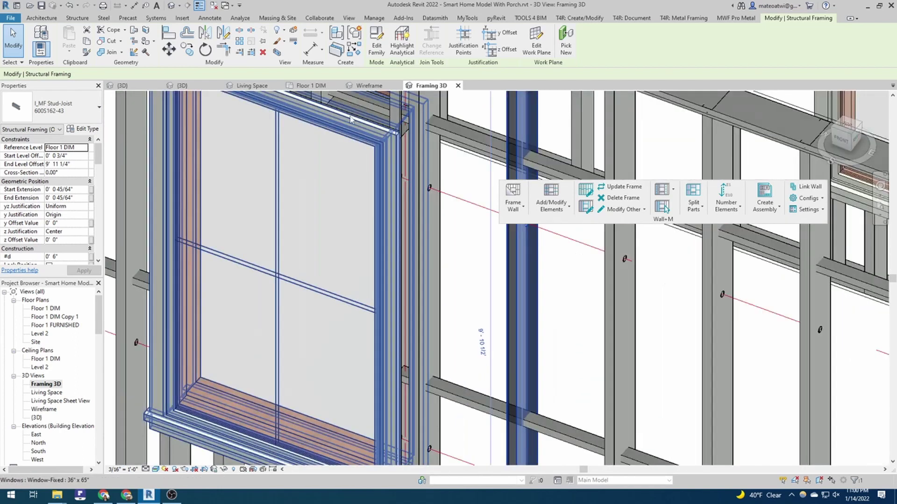
shift+middle_drag(347, 111, 419, 156)
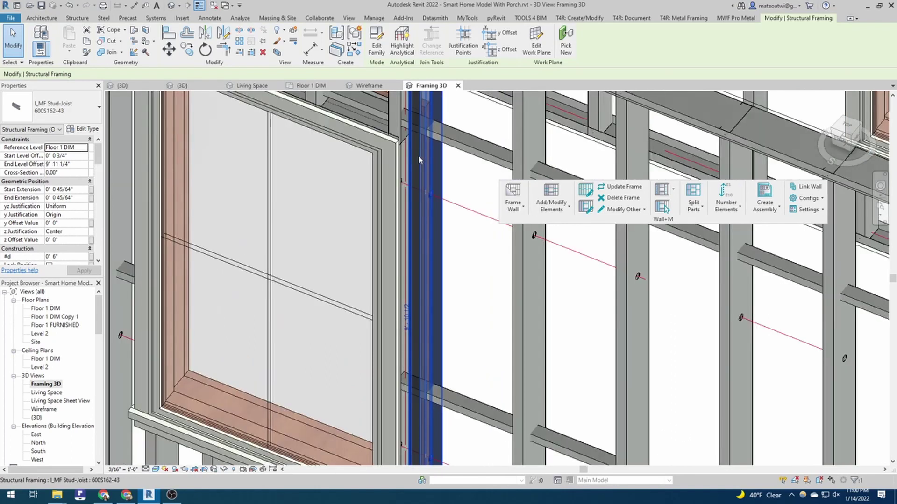
scroll(415, 168, up, 4)
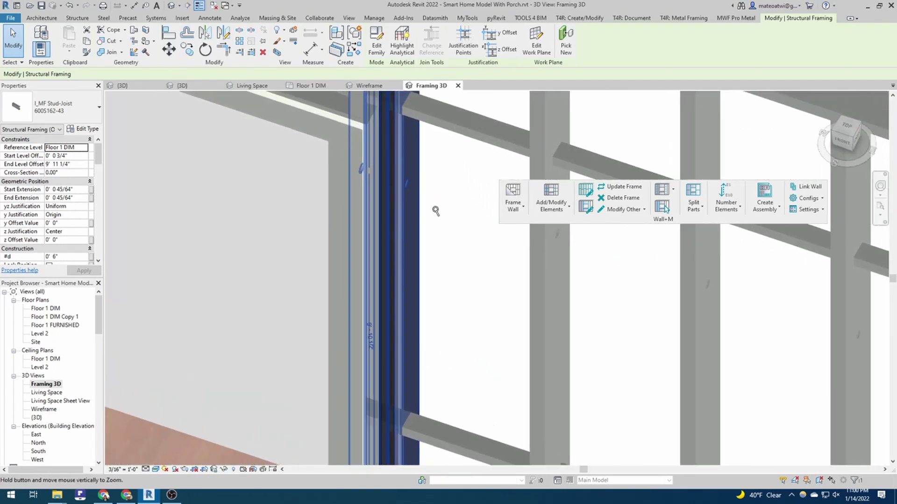
scroll(418, 181, down, 5)
scroll(463, 297, up, 4)
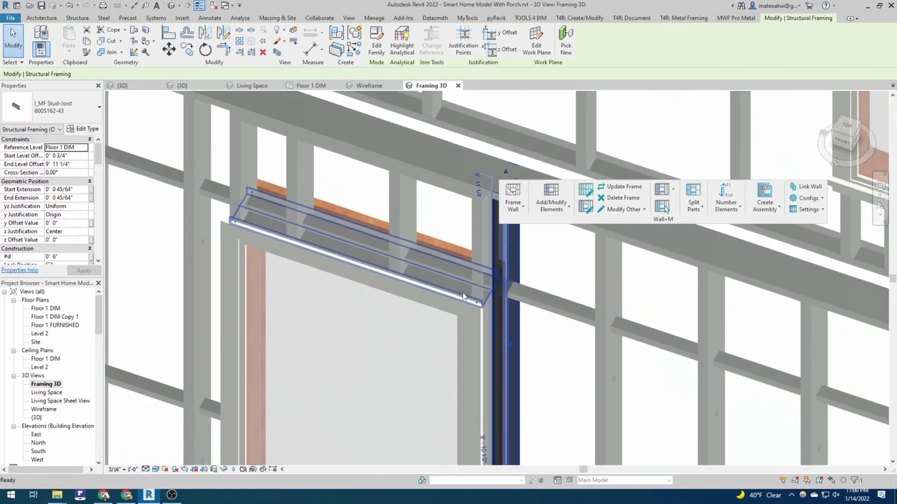
scroll(463, 297, up, 1)
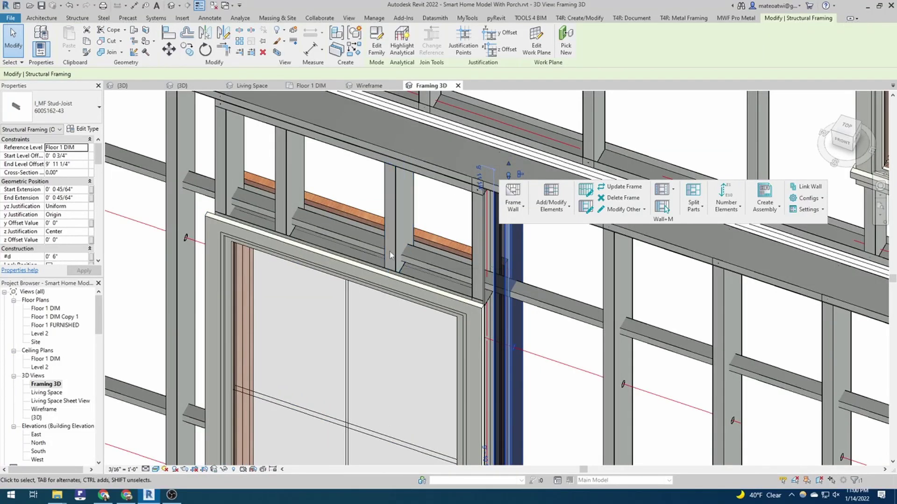
shift+middle_drag(395, 255, 348, 215)
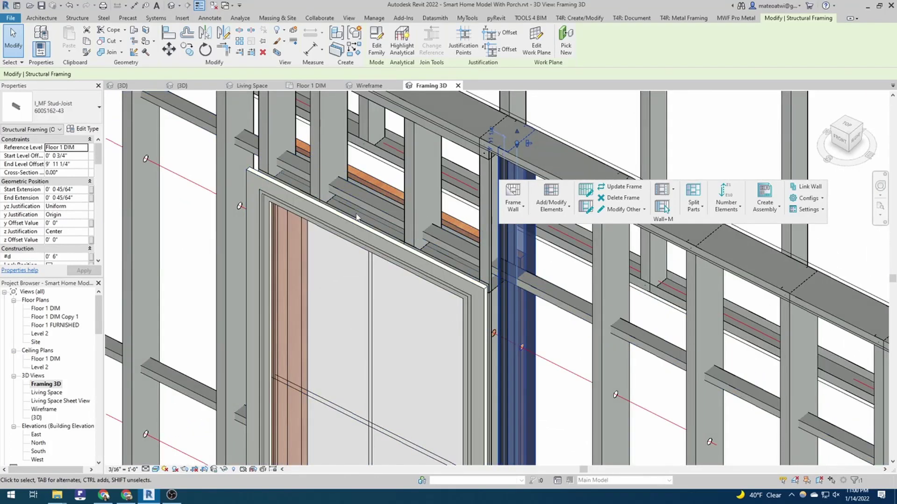
Hide the exterior wall's window in the Framing 3D view and select the header track above its opening
click(290, 191)
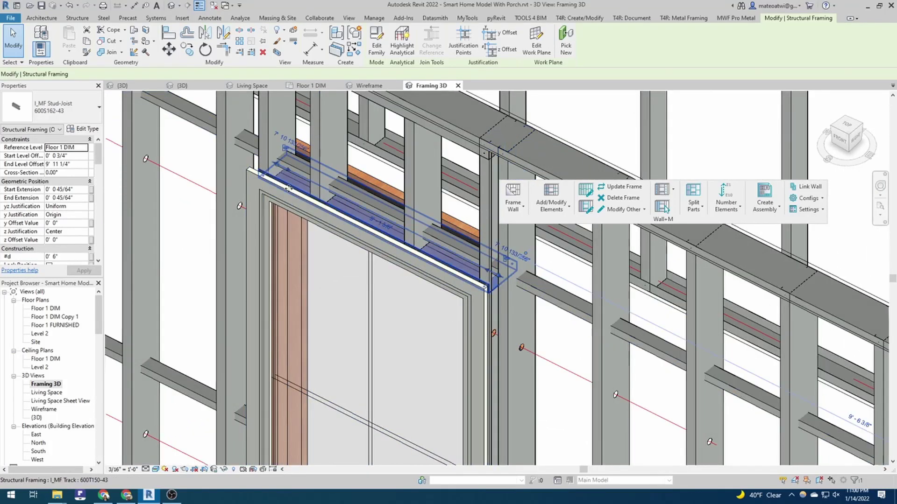
click(290, 192)
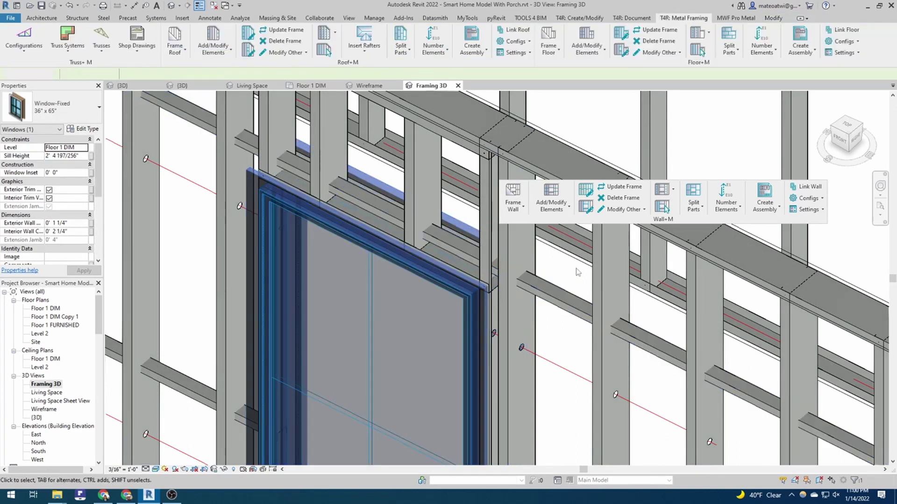
click(578, 272)
click(436, 267)
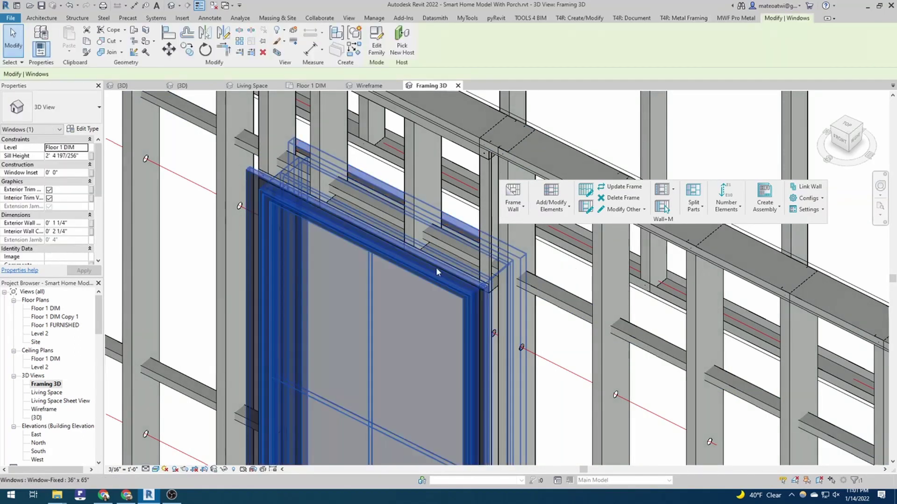
key(Escape)
shift+middle_drag(438, 279, 384, 169)
scroll(396, 231, up, 5)
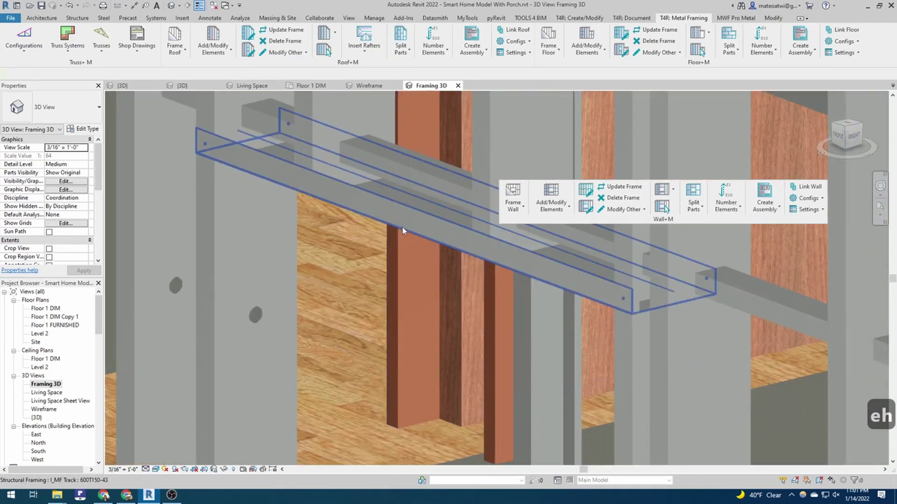
click(413, 210)
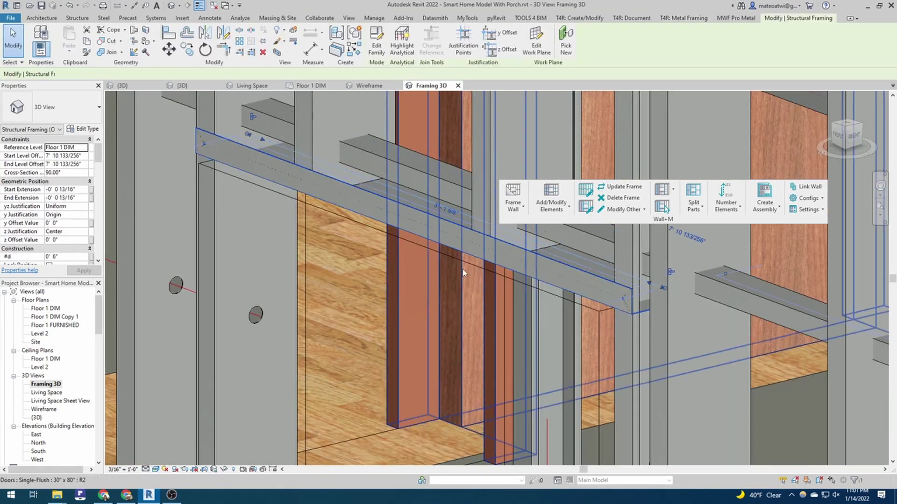
Set the Framing 3D view's visual style to Hidden Line and inspect the selected header track
click(155, 470)
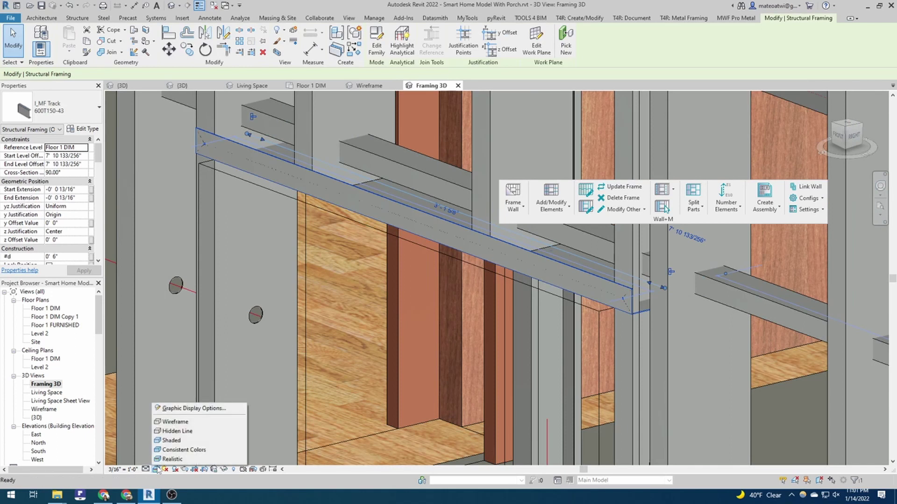
click(198, 431)
scroll(382, 348, down, 5)
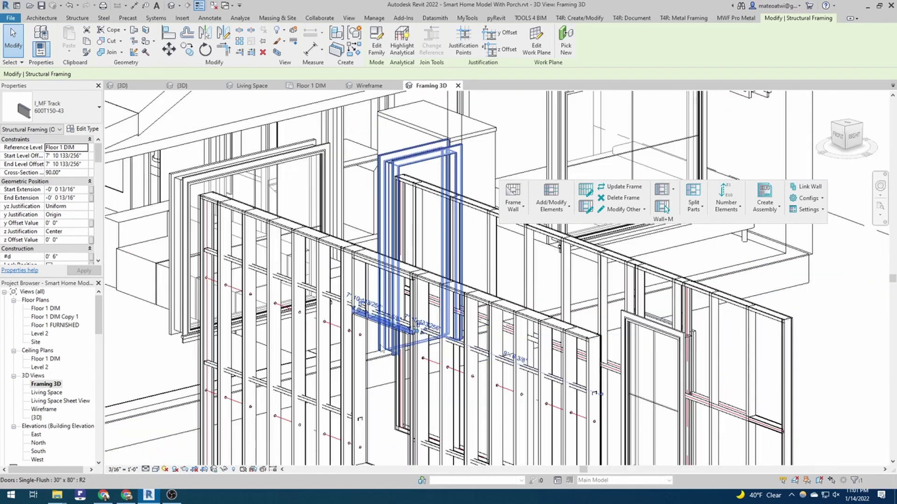
scroll(378, 299, up, 6)
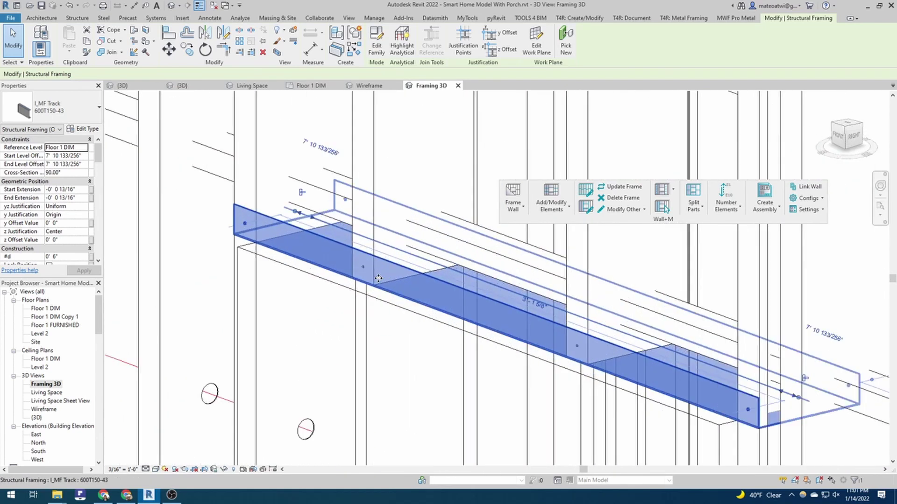
Set the Framing 3D view's visual style to Consistent Colors and clear the header track selection
click(156, 469)
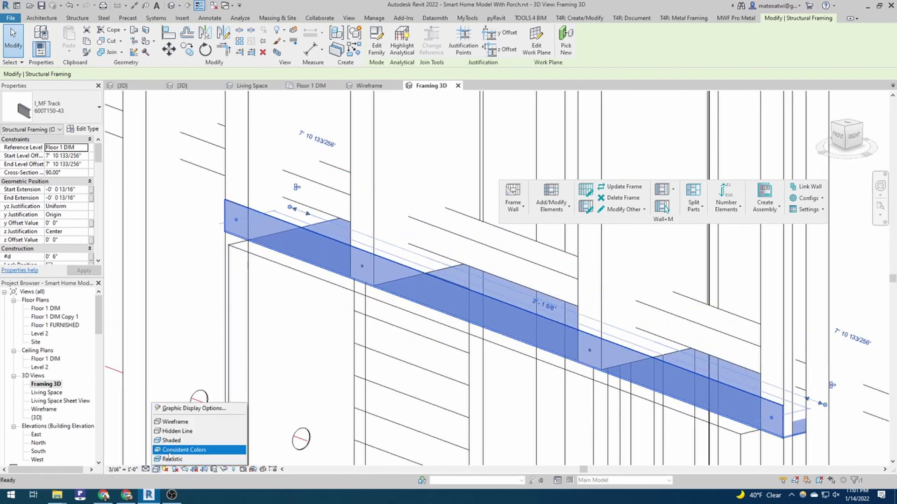
click(184, 450)
scroll(336, 318, down, 10)
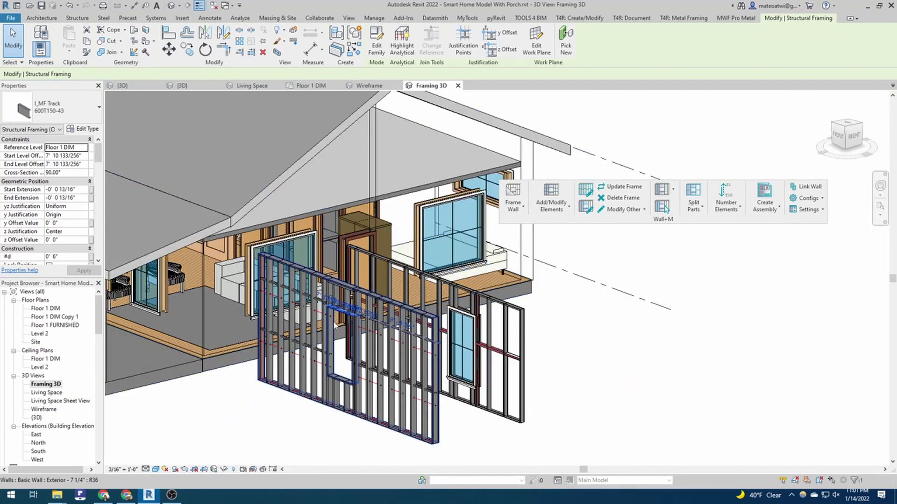
scroll(341, 331, up, 6)
key(Escape)
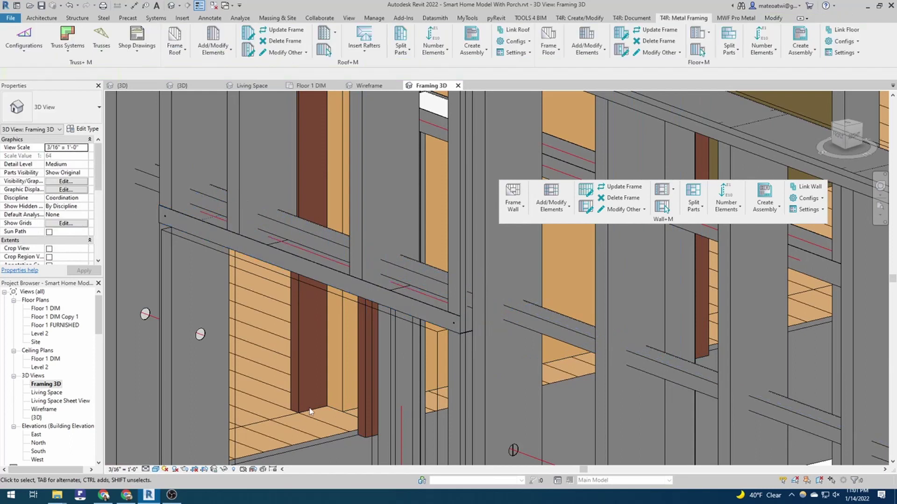
Inspect the section types of the exterior wall's header track and cripple stud and of the interior partition's studs
scroll(351, 318, down, 2)
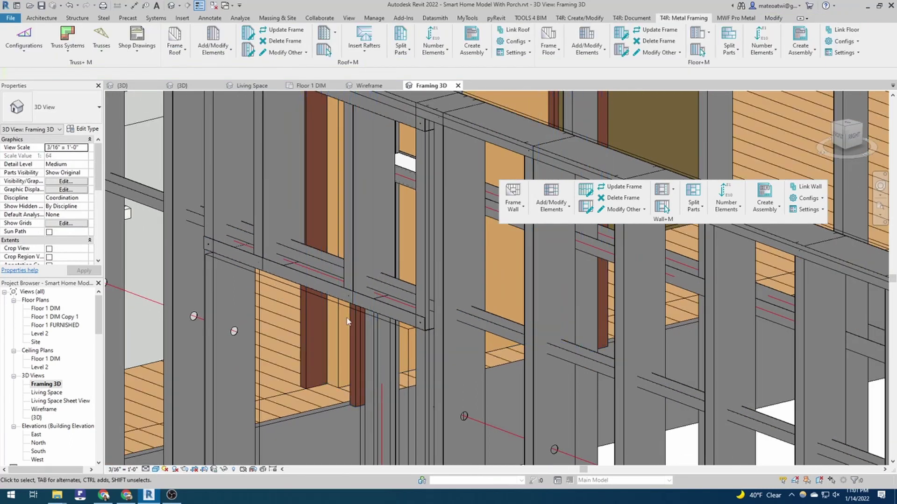
click(387, 305)
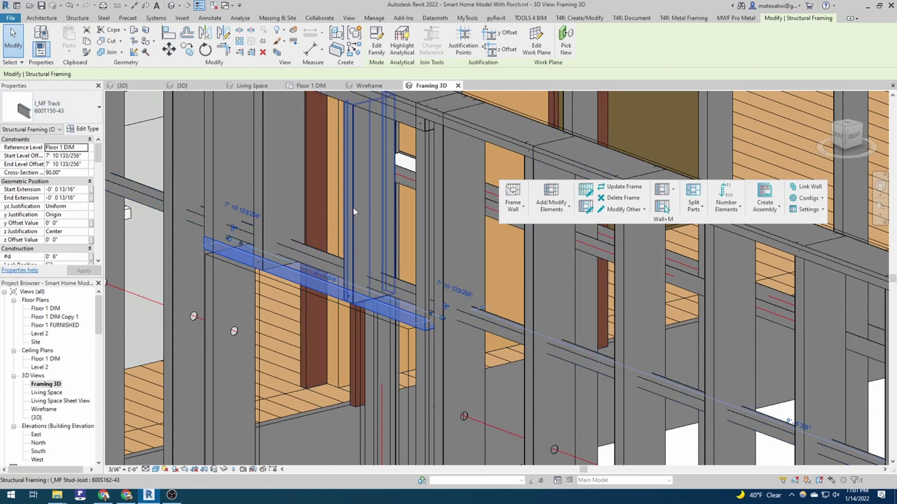
click(369, 196)
scroll(382, 368, down, 5)
scroll(384, 371, up, 5)
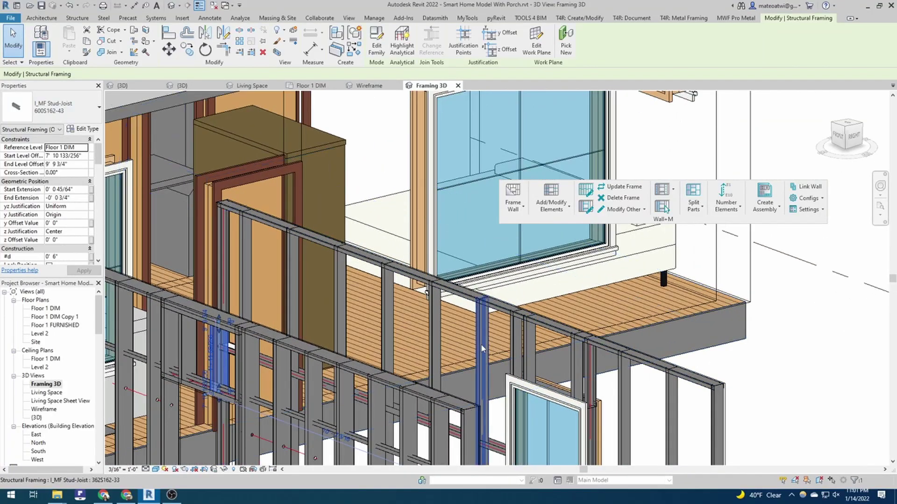
click(482, 349)
scroll(245, 264, down, 3)
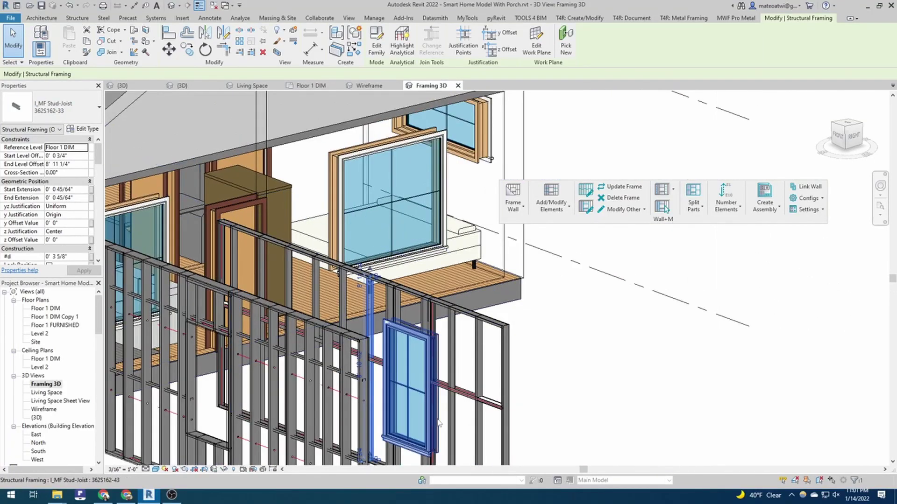
scroll(446, 424, up, 4)
scroll(446, 424, down, 3)
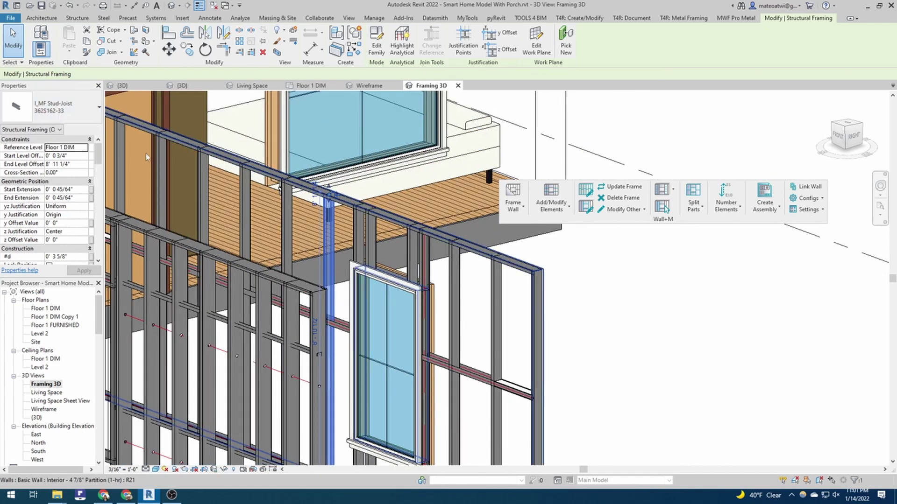
click(452, 295)
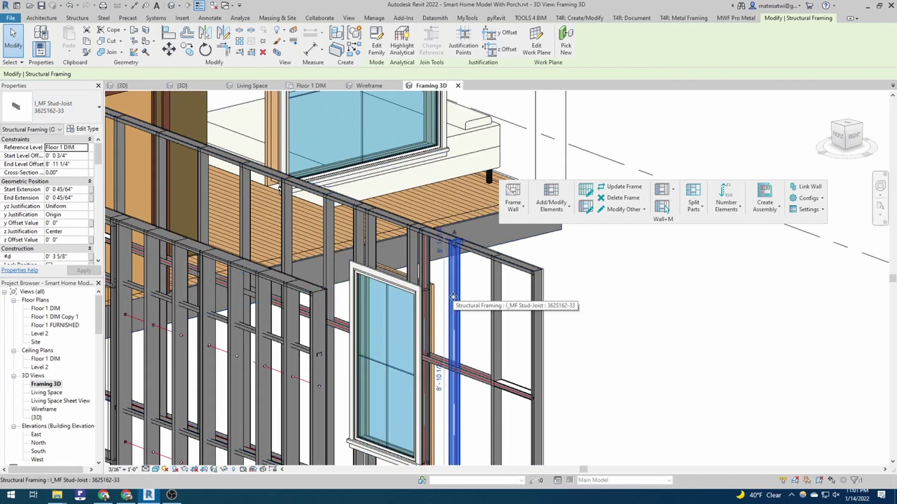
shift+middle_drag(453, 296, 404, 418)
Open the Wall+M framing configuration with I_C+U_Lateral Bracing chosen, and move and widen the dialog to show all its settings
click(513, 205)
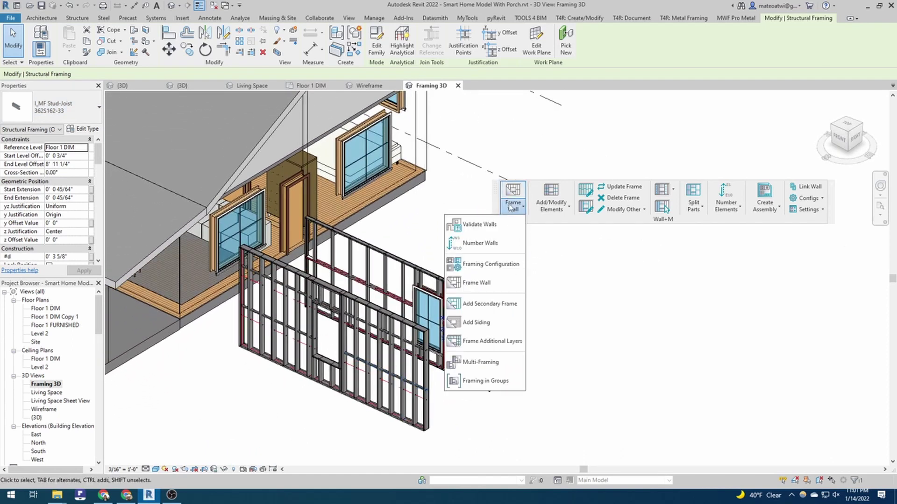
click(491, 268)
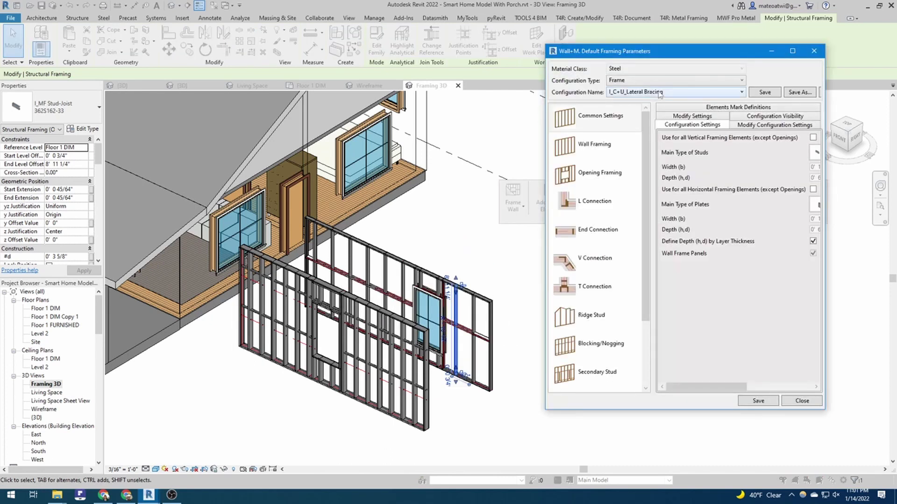
click(660, 93)
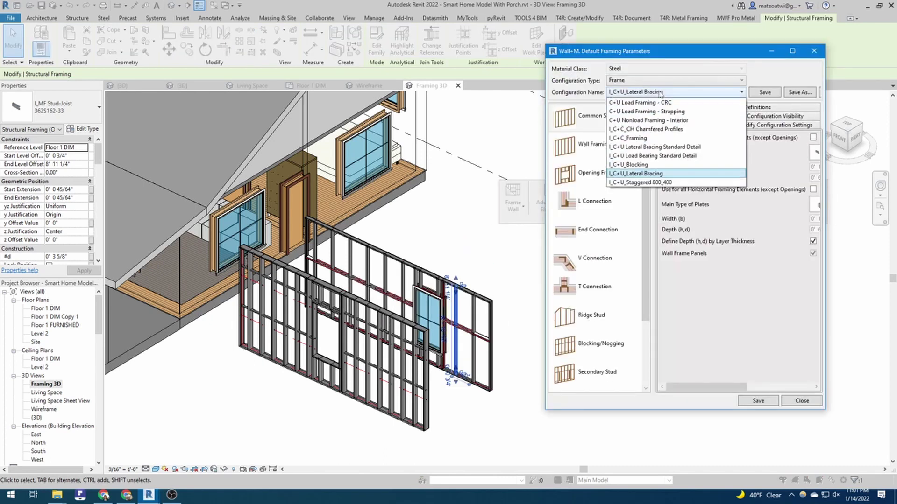
click(658, 174)
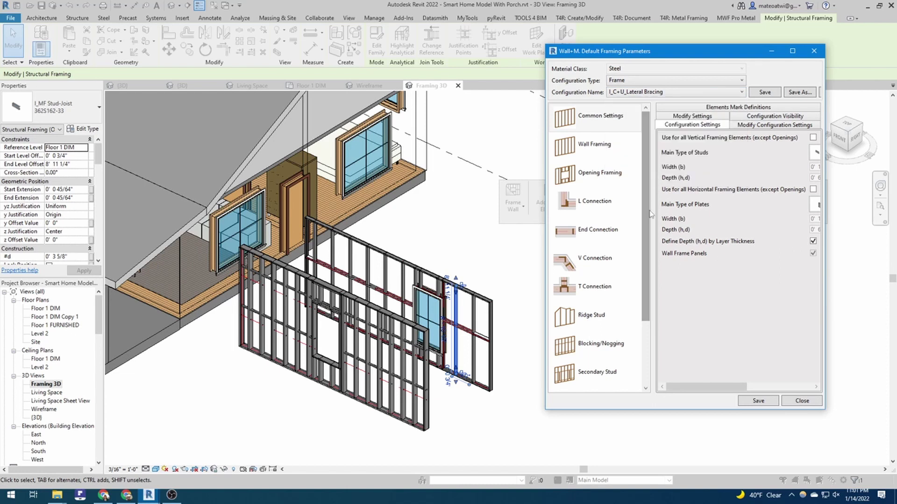
drag(655, 55, 261, 41)
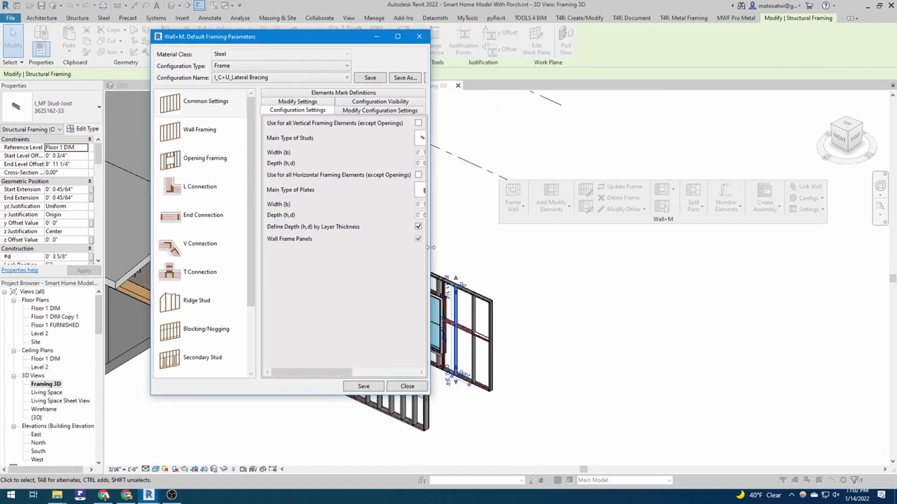
drag(431, 247, 815, 234)
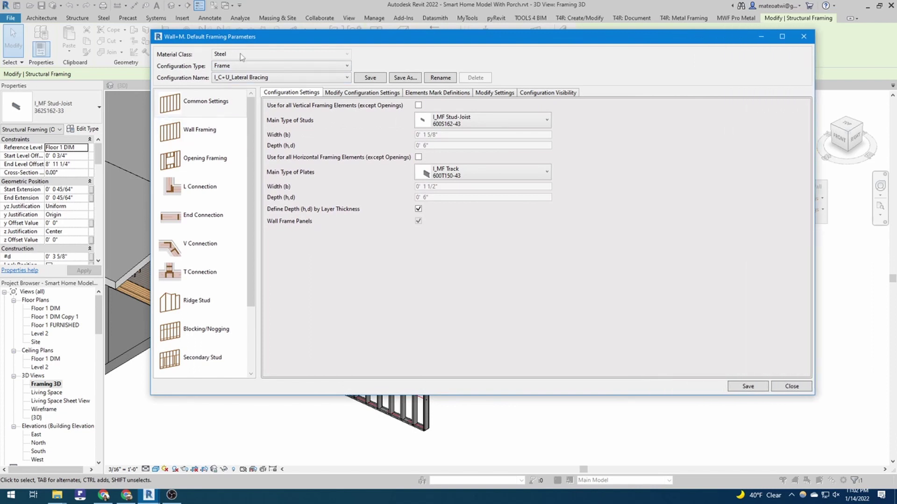
Review the available configuration types and names, then the Common Settings, including the Modify Configuration Settings
click(245, 66)
click(245, 67)
click(254, 80)
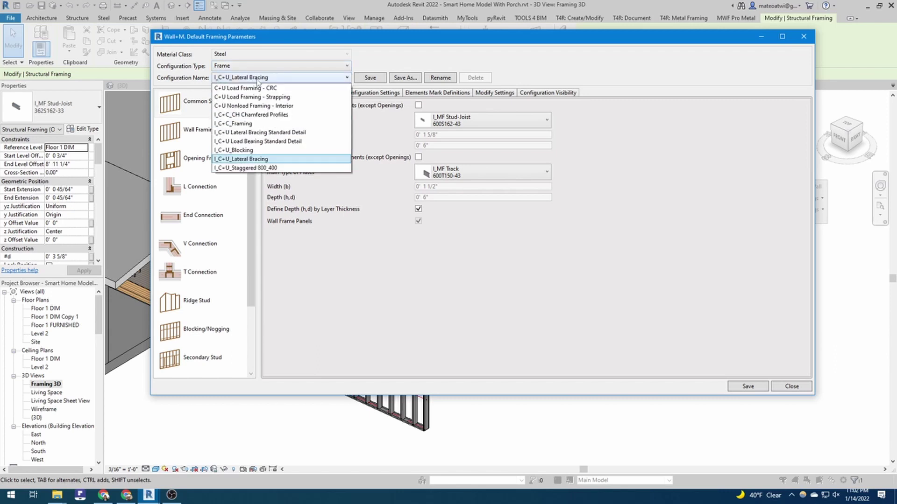
click(260, 80)
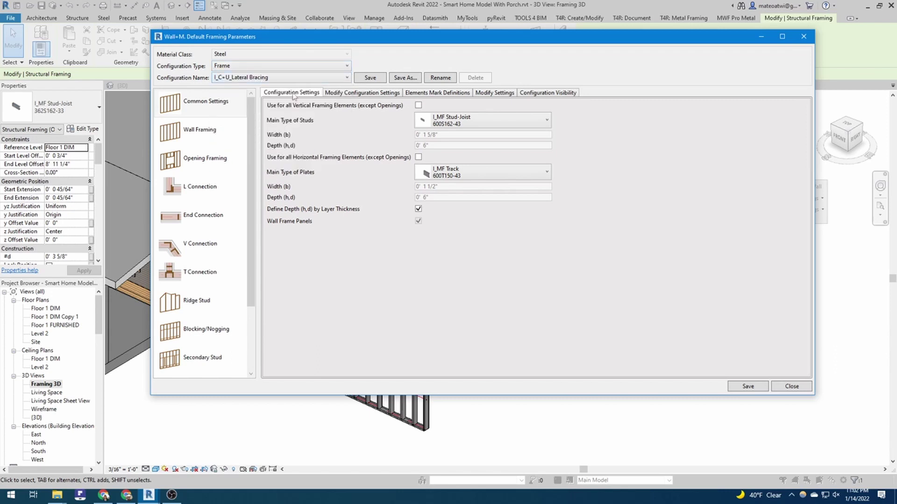
click(286, 79)
click(286, 83)
click(225, 114)
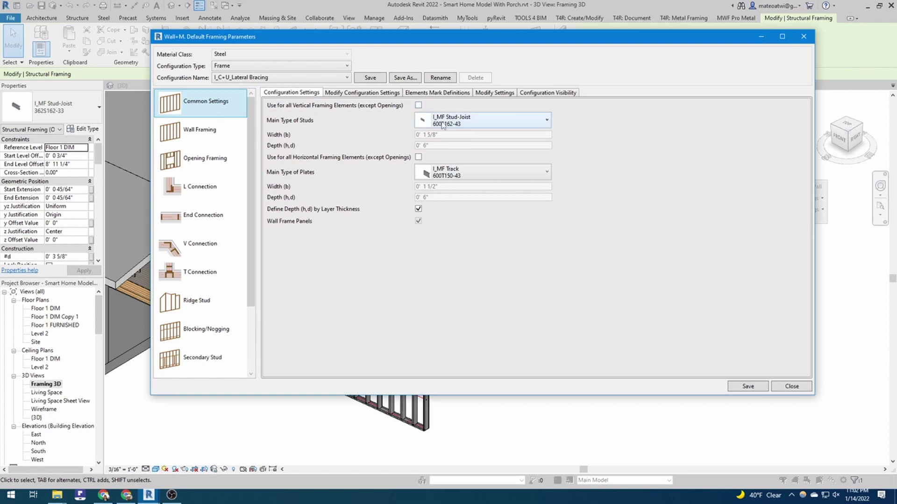
click(391, 94)
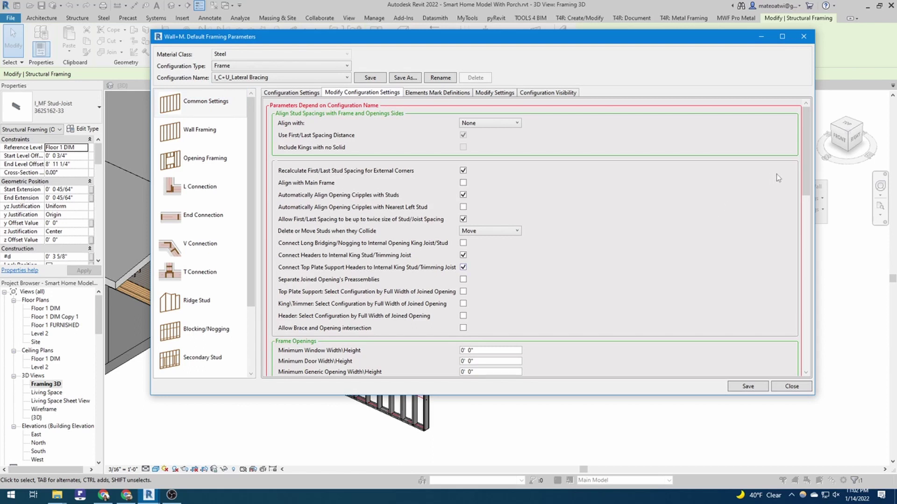
Examine the remaining Modify Configuration Settings, then the framing member marks and CNC configuration column in Elements Mark Definitions
drag(803, 177, 799, 276)
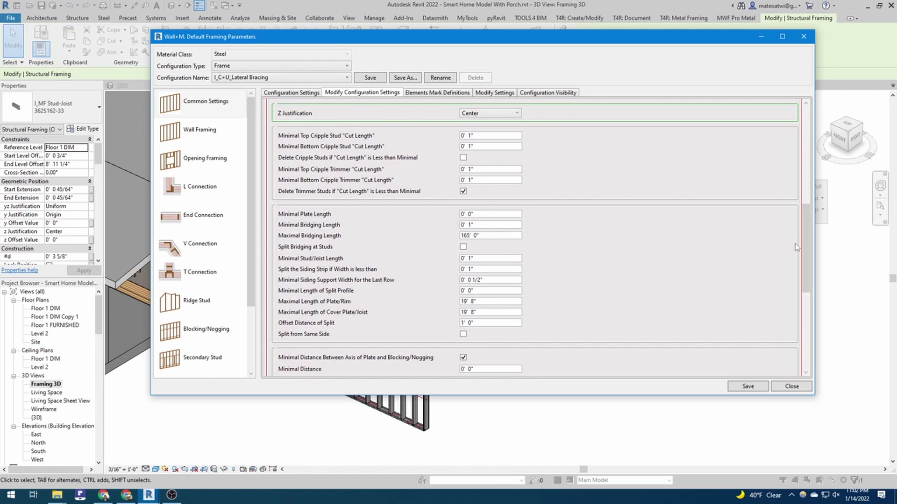
drag(797, 249, 804, 167)
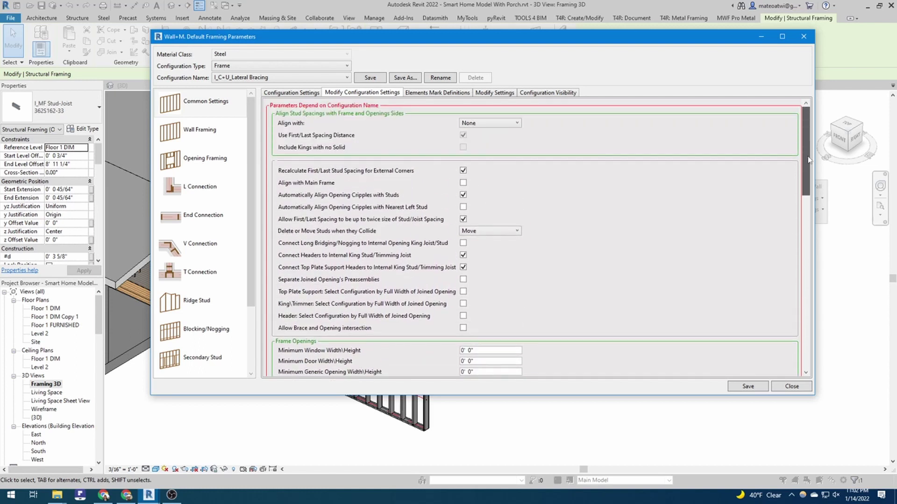
click(430, 93)
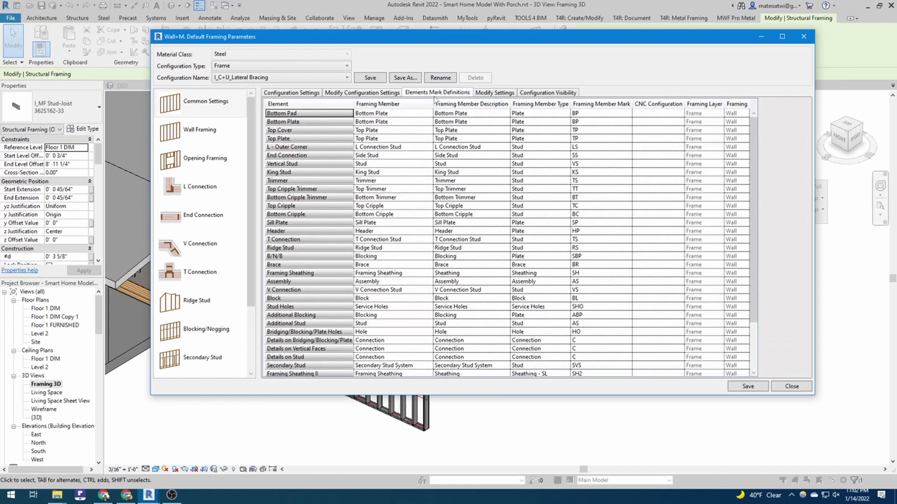
scroll(462, 210, down, 3)
scroll(464, 211, up, 3)
drag(599, 138, 592, 155)
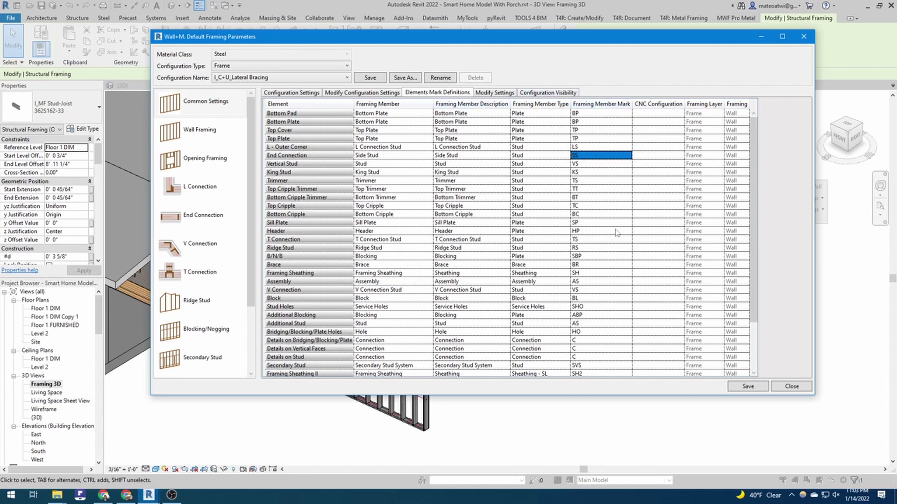
click(634, 298)
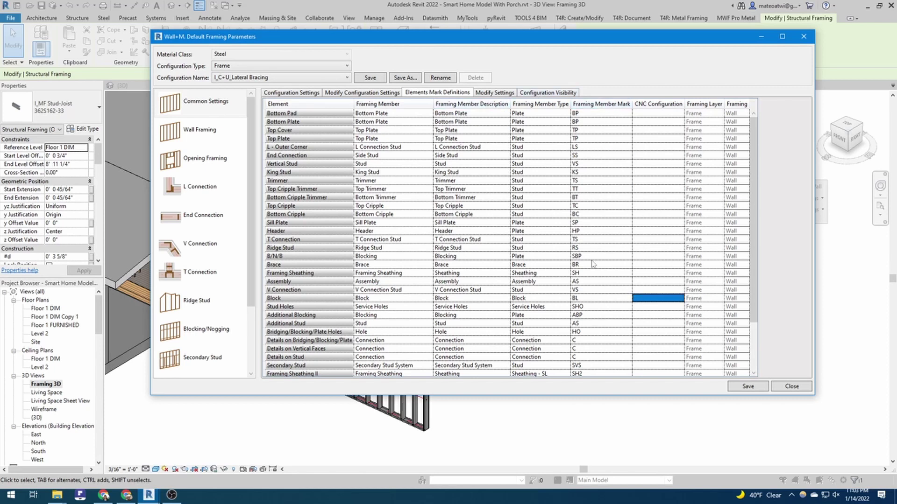
Go through the framing member names in the mark definitions, from Top Cover down to Top Cripple
click(359, 139)
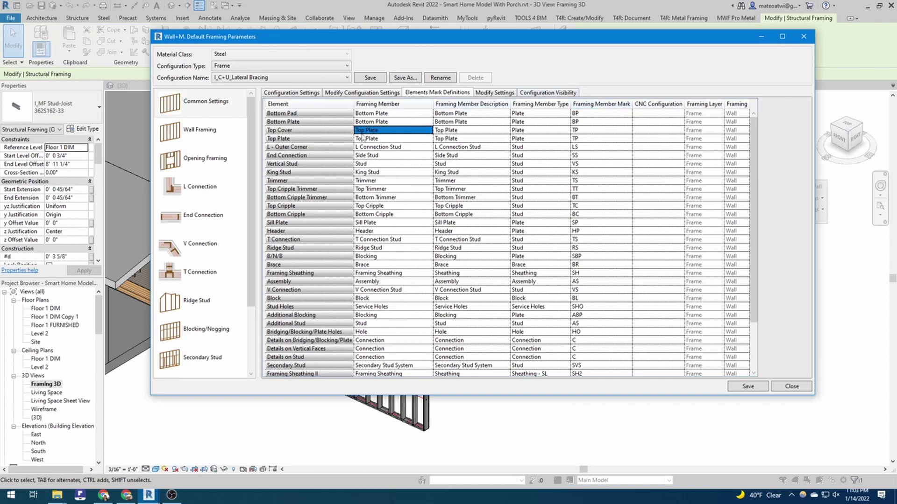
click(395, 156)
click(398, 164)
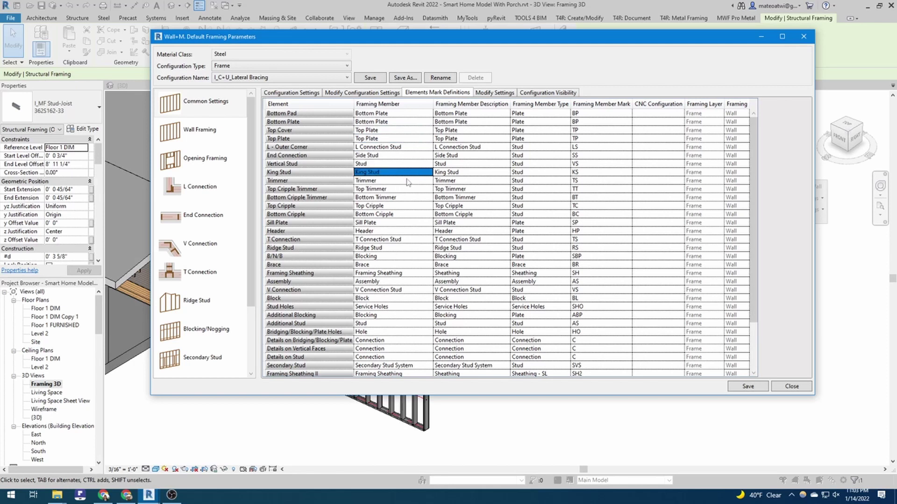
key(Down)
key(Down)
key(Down)
click(410, 209)
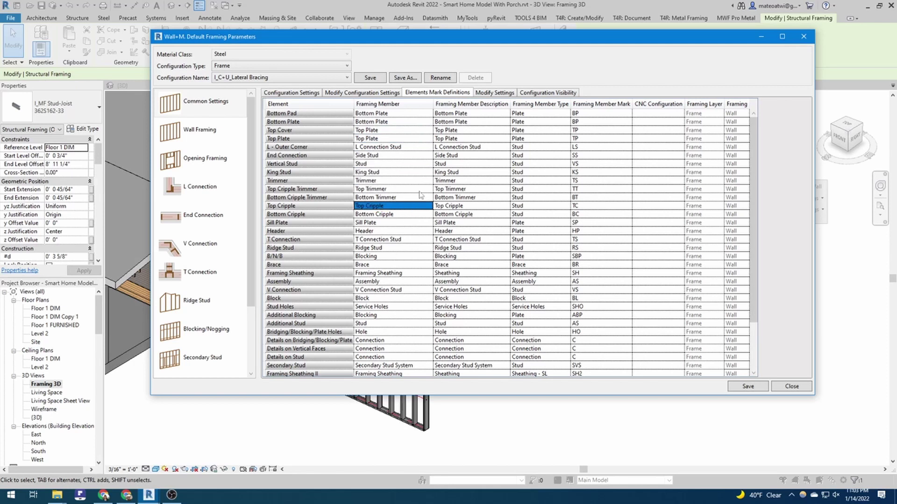
Review the common settings that apply to all configurations, and the visibility options for the configuration types
click(513, 95)
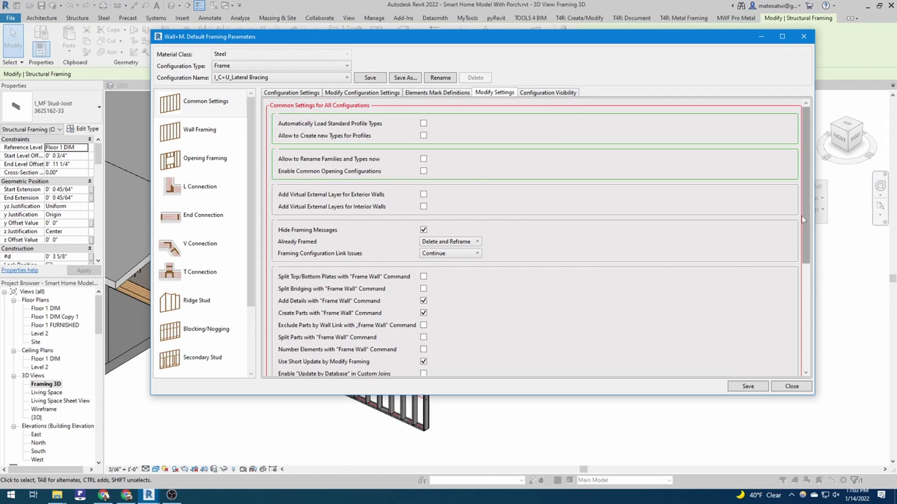
mouse_move(804, 220)
mouse_down()
mouse_move(824, 346)
mouse_move(830, 280)
mouse_move(821, 208)
mouse_move(815, 233)
mouse_up()
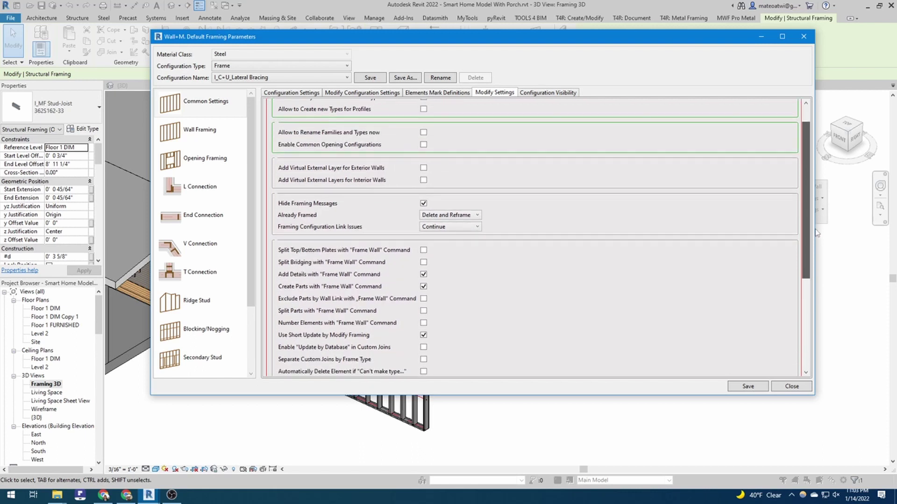
drag(817, 233, 820, 194)
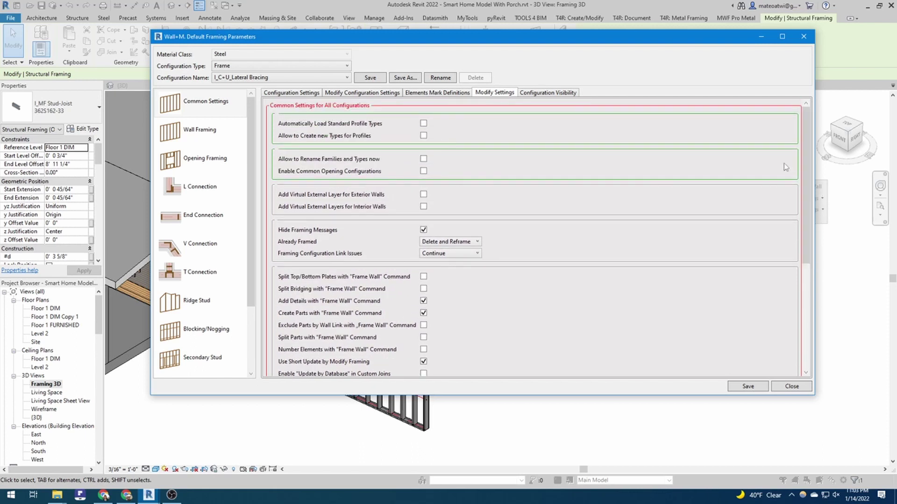
click(549, 93)
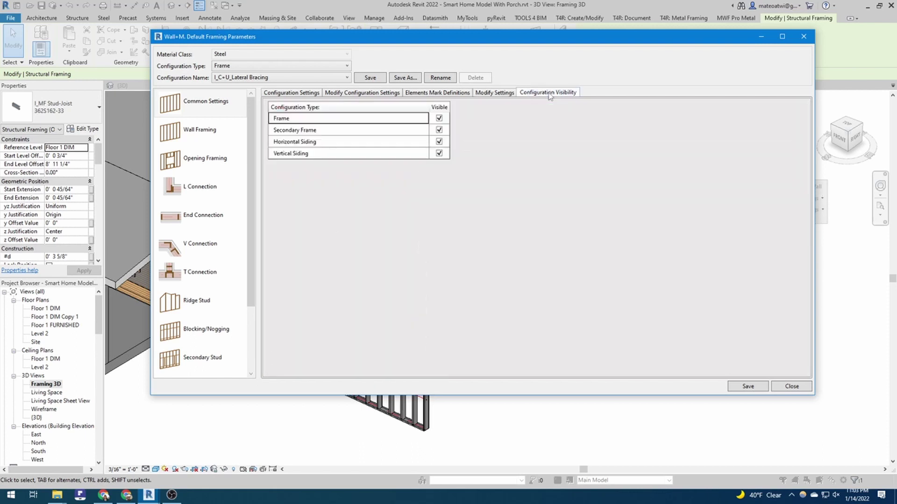
Examine the Wall Framing vertical stud settings: stud spacing, the first/last spacing options and the available profile types
click(211, 133)
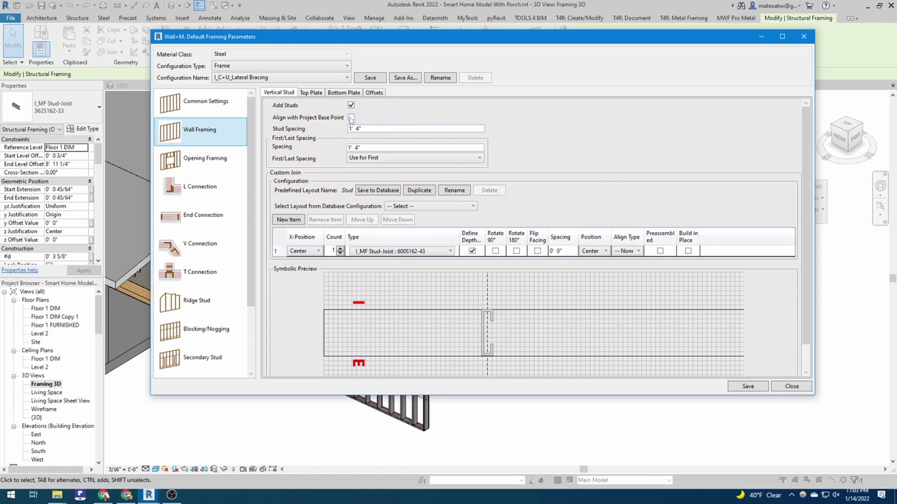
click(358, 129)
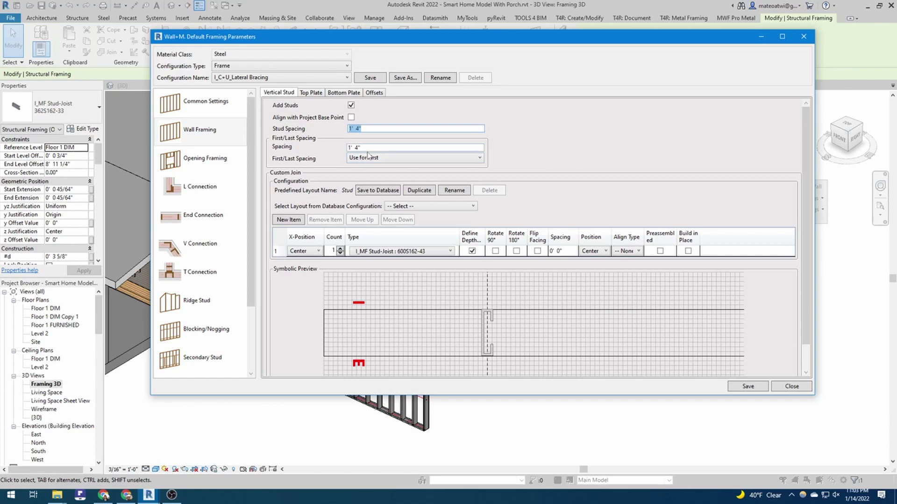
click(396, 163)
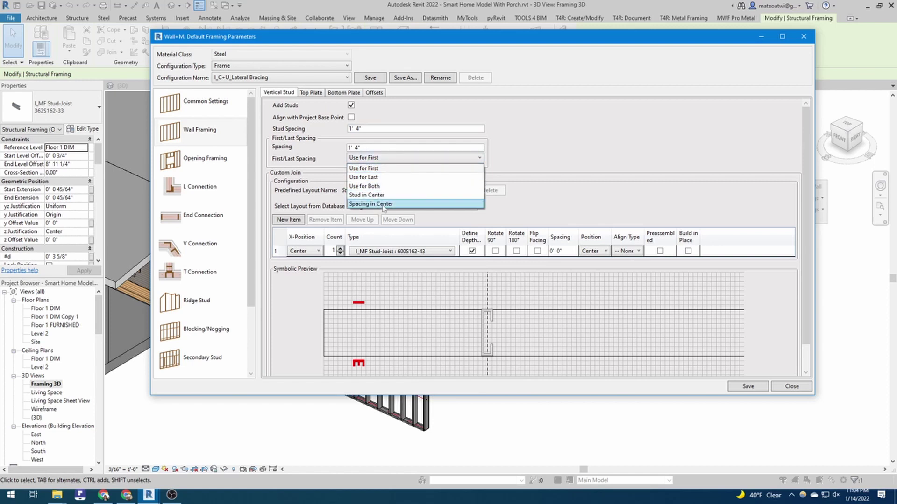
click(577, 179)
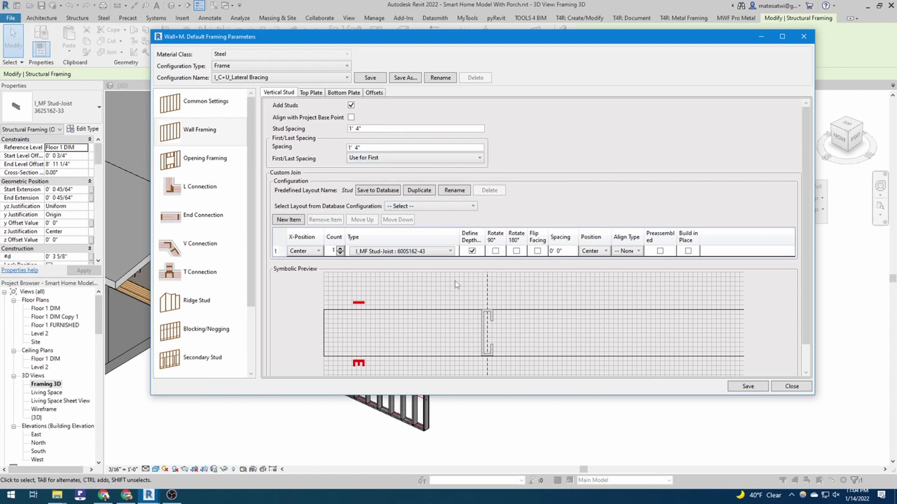
click(400, 252)
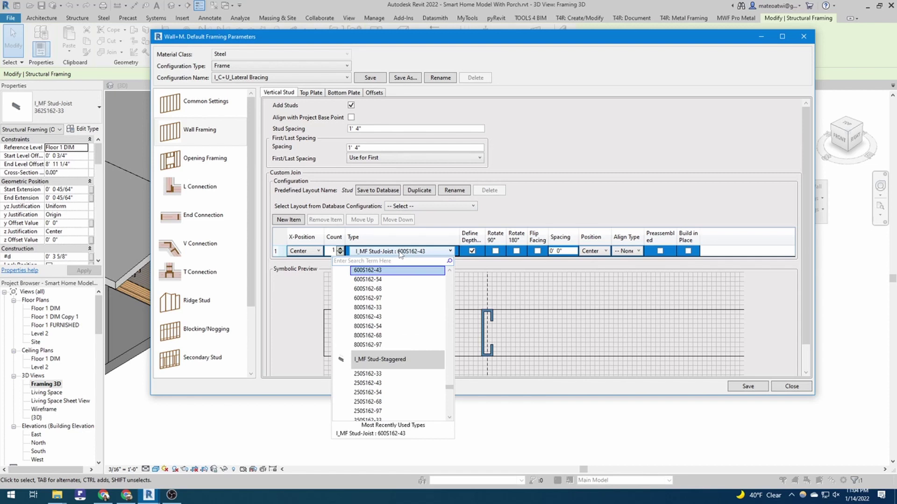
click(399, 252)
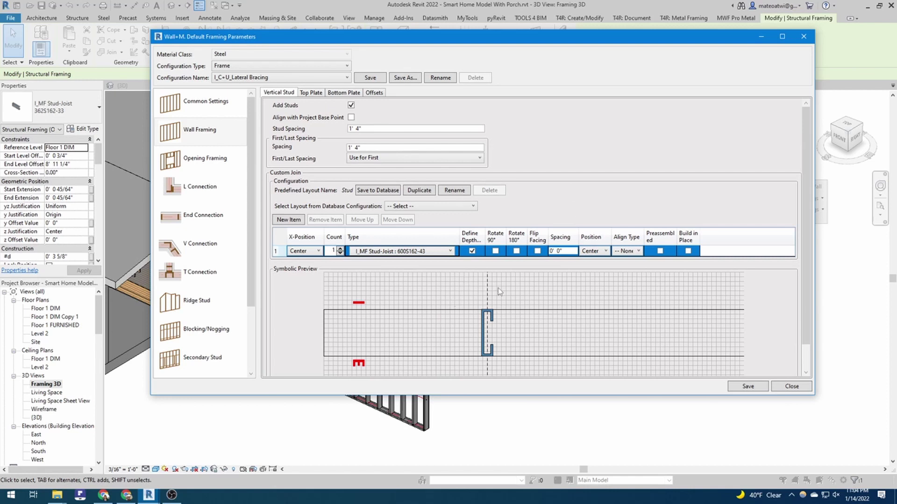
Try rotating the vertical stud profile by 90° and by 180°, restoring its orientation each time
click(495, 251)
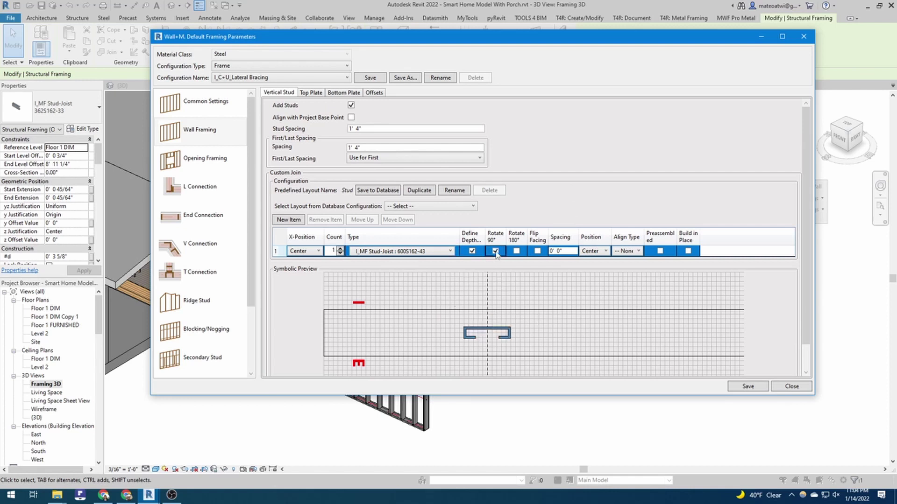
click(496, 251)
click(516, 251)
click(518, 252)
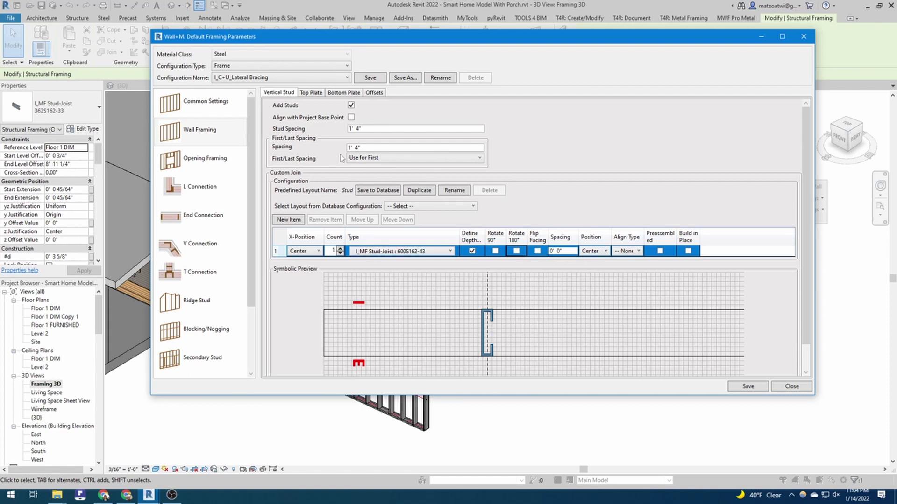
Compare the top plate, vertical stud and bottom plate configurations, and browse the I_MF Track profile types available for the bottom plate
click(316, 95)
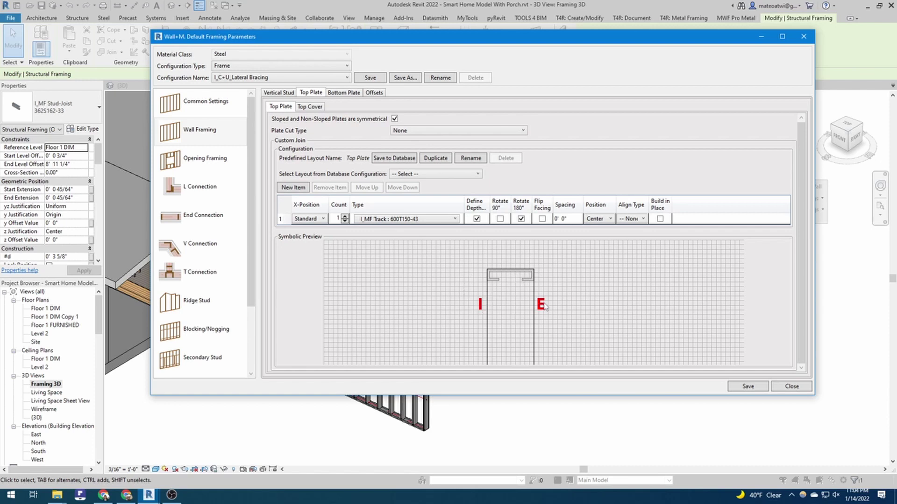
click(292, 92)
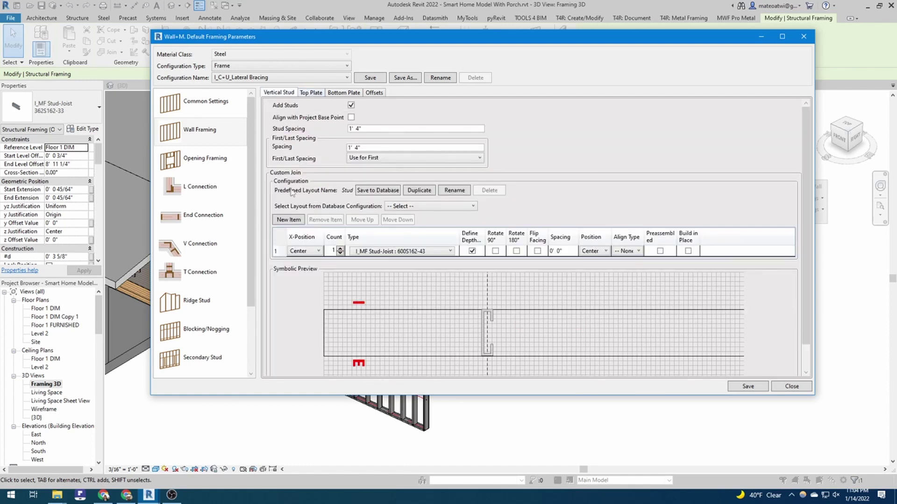
click(332, 93)
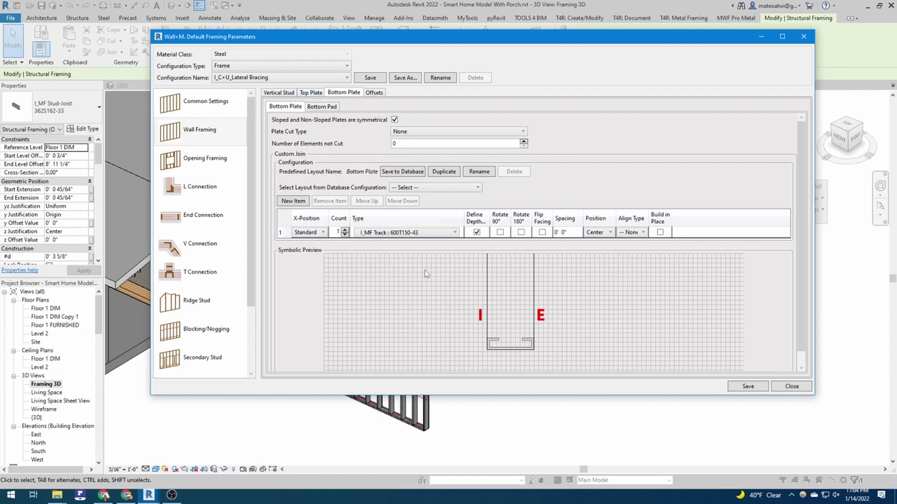
click(426, 236)
click(425, 236)
click(426, 236)
scroll(414, 289, up, 3)
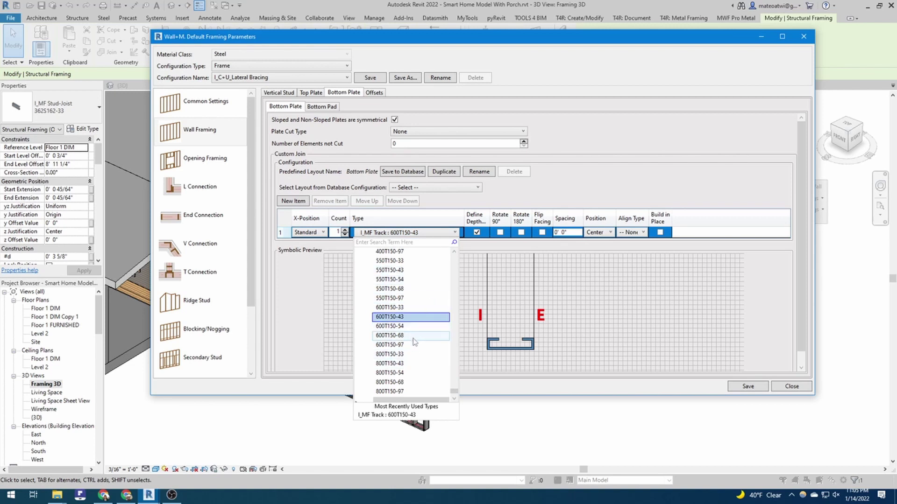
scroll(406, 351, up, 3)
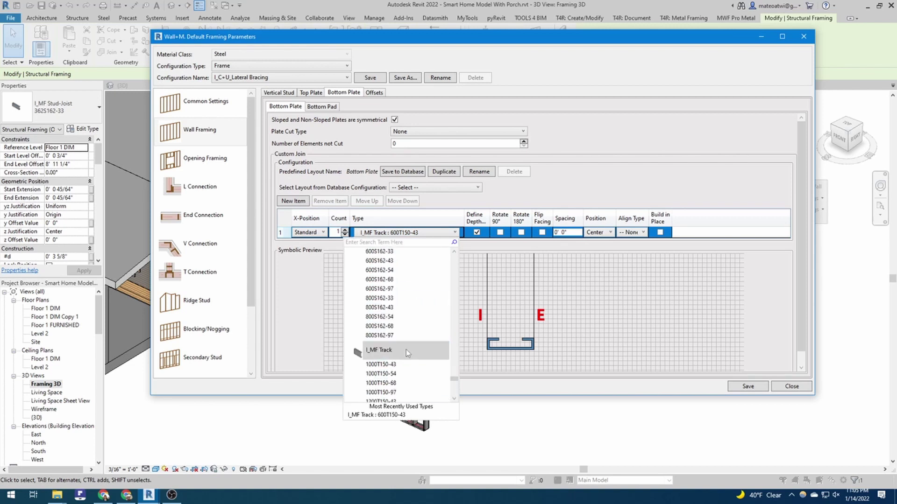
scroll(411, 352, down, 1)
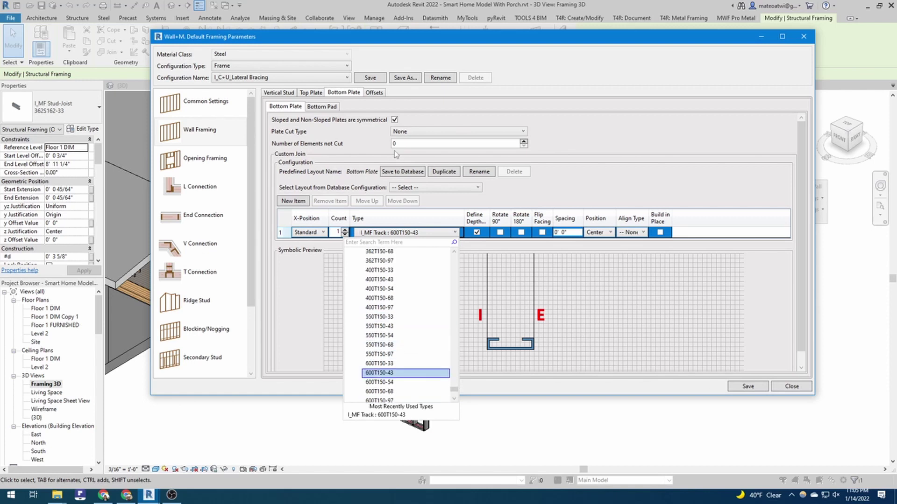
click(333, 112)
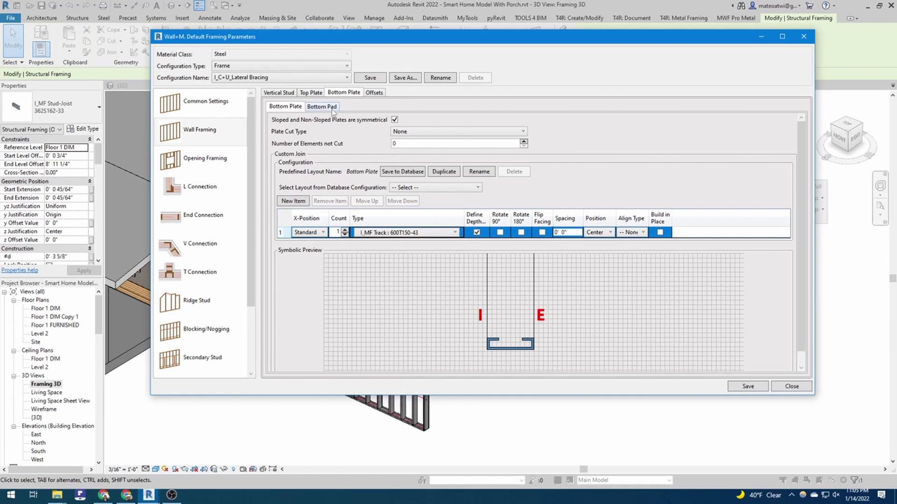
Compare the bottom pad configuration with the bottom plate, then check the wall framing top and bottom offsets
click(333, 107)
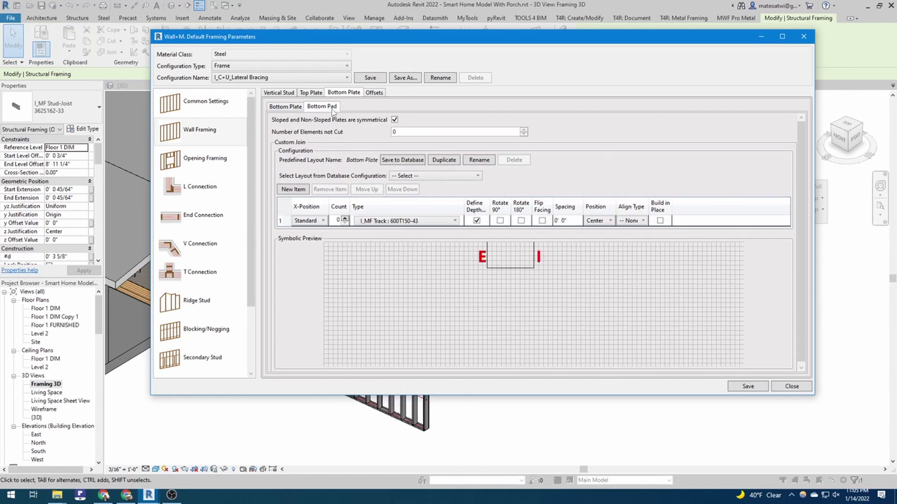
click(282, 108)
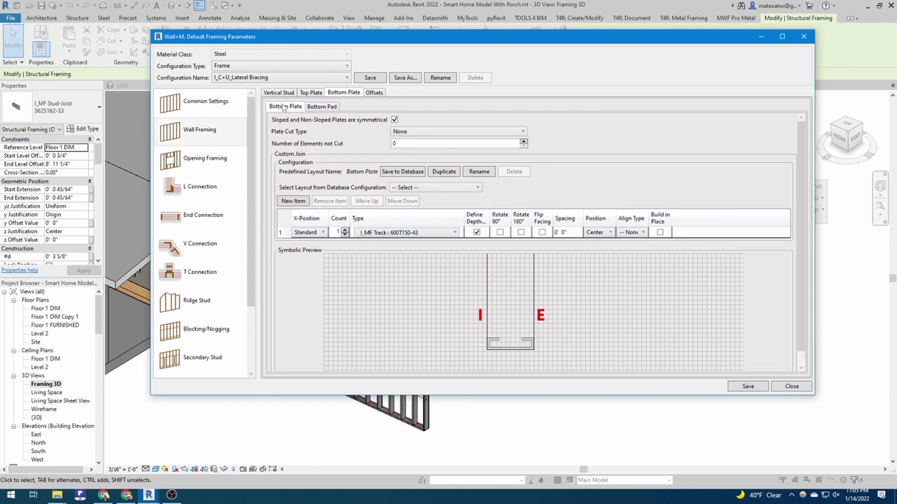
click(325, 108)
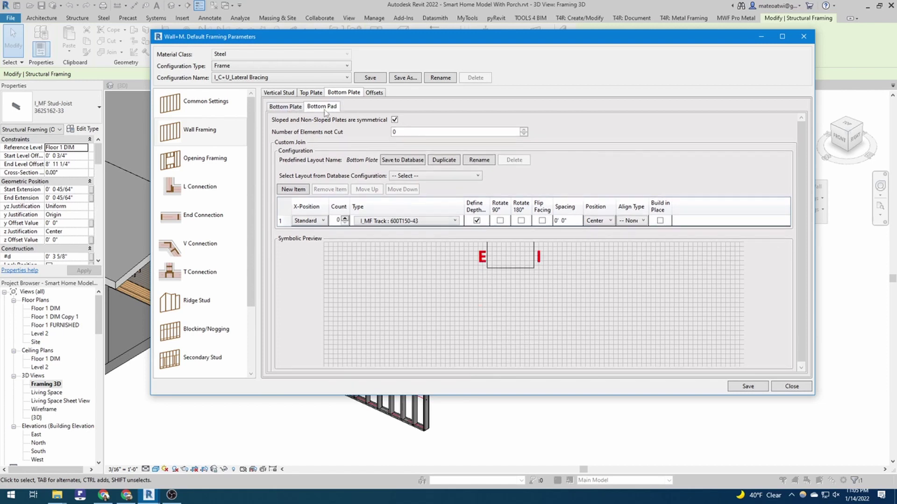
click(375, 93)
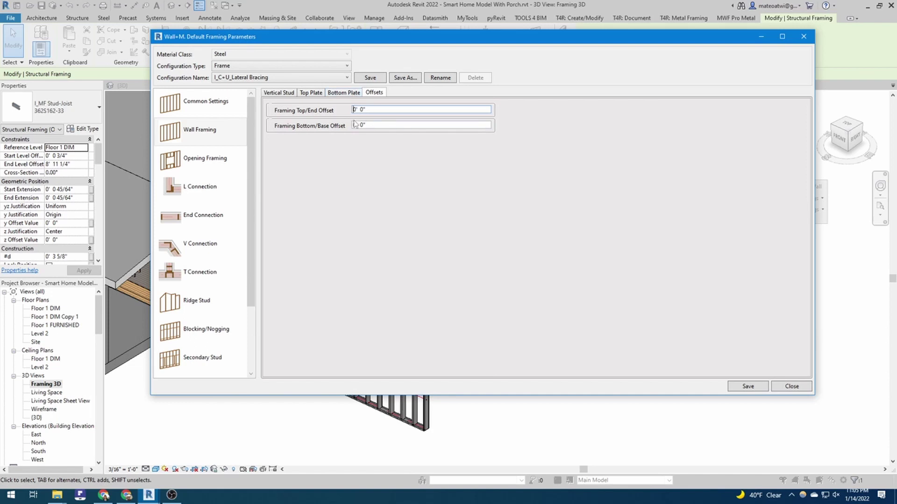
Review the Opening Framing settings for windows, doors, openings and window-window joins, and open the structural-wall window framing configurations
click(202, 159)
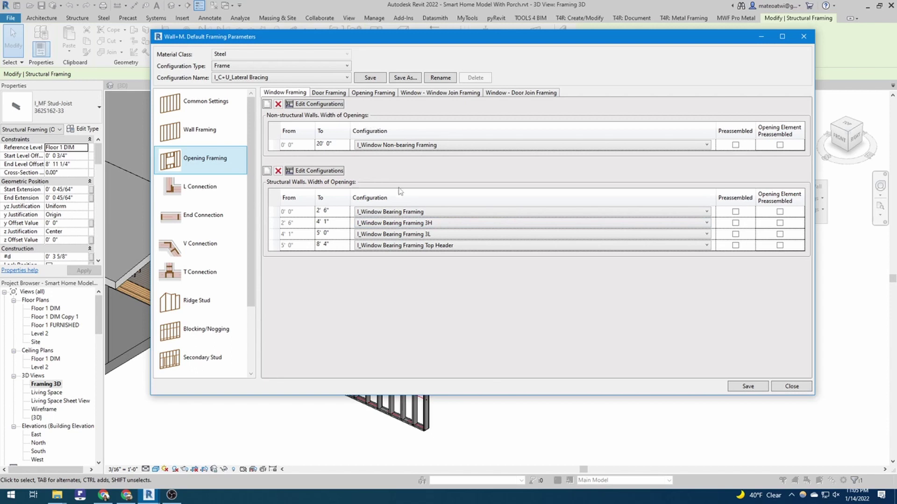
click(335, 93)
click(376, 93)
click(409, 93)
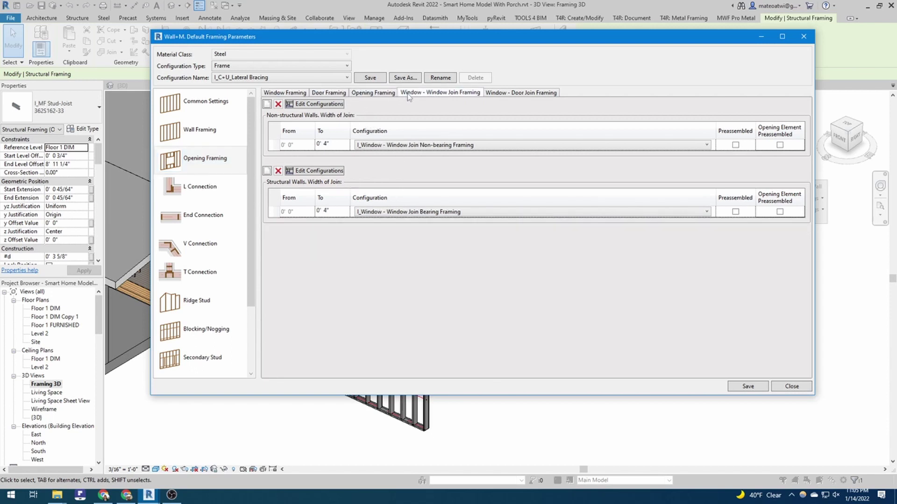
click(280, 93)
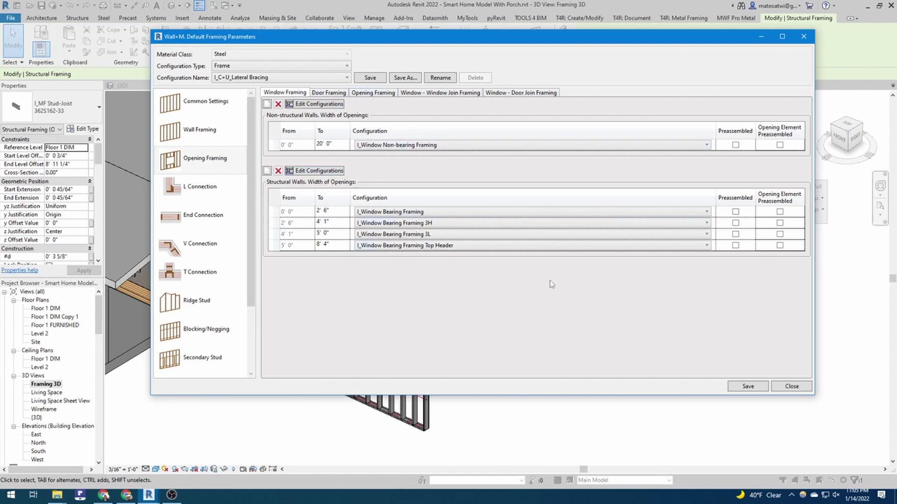
click(333, 174)
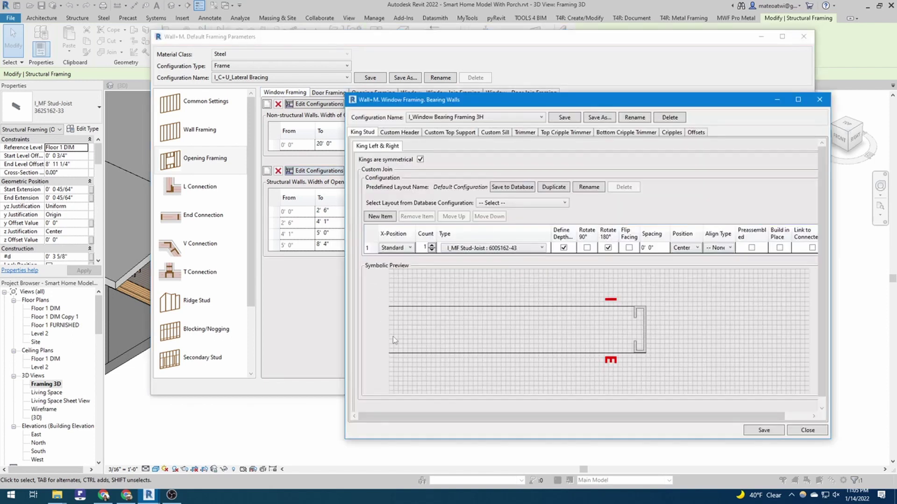
Browse the structural-wall window configurations and view the custom header of I_Window Bearing Framing 3H
click(462, 122)
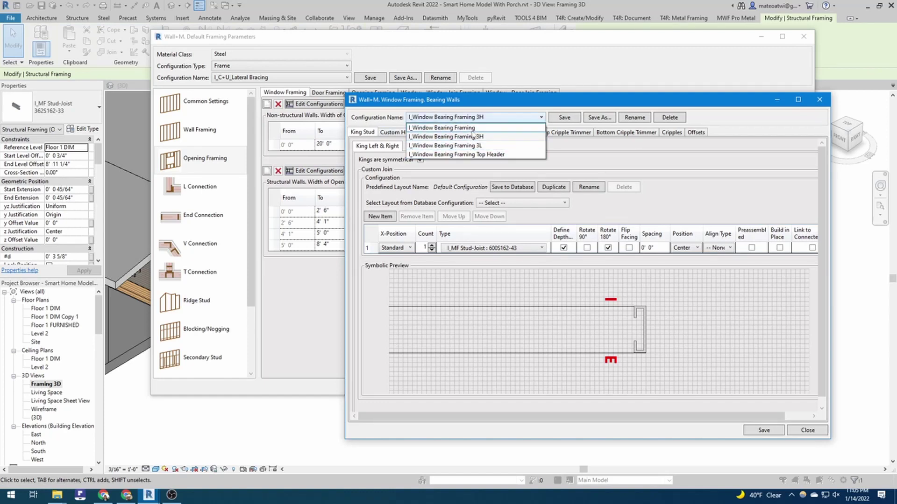
click(479, 155)
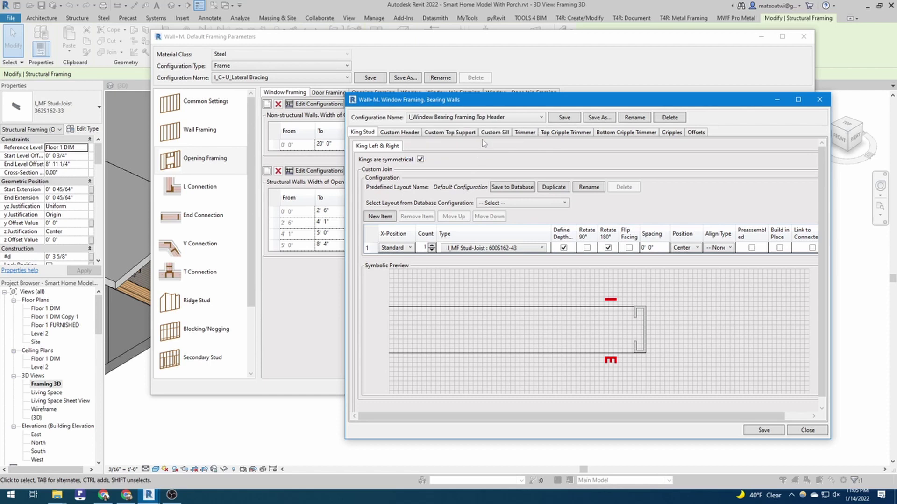
click(494, 120)
click(494, 119)
click(493, 119)
click(495, 137)
click(390, 133)
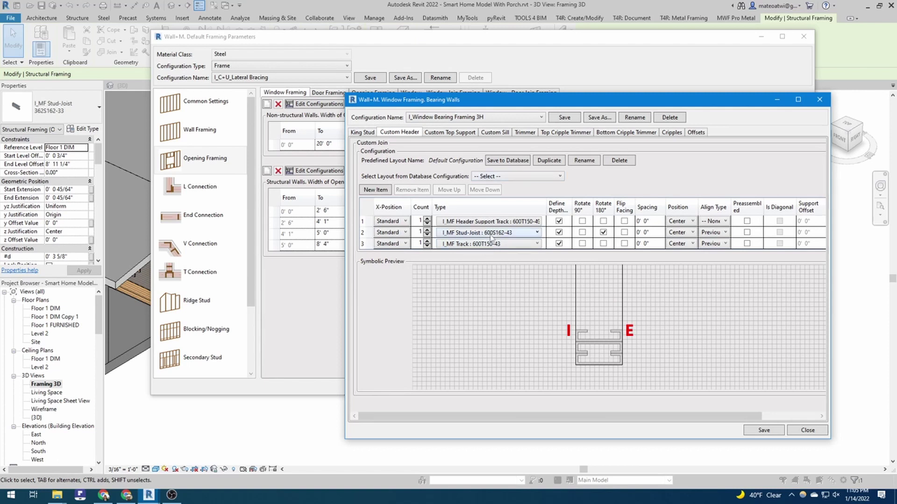
View the custom header layout of the I_Window Bearing Framing 3L configuration
click(467, 117)
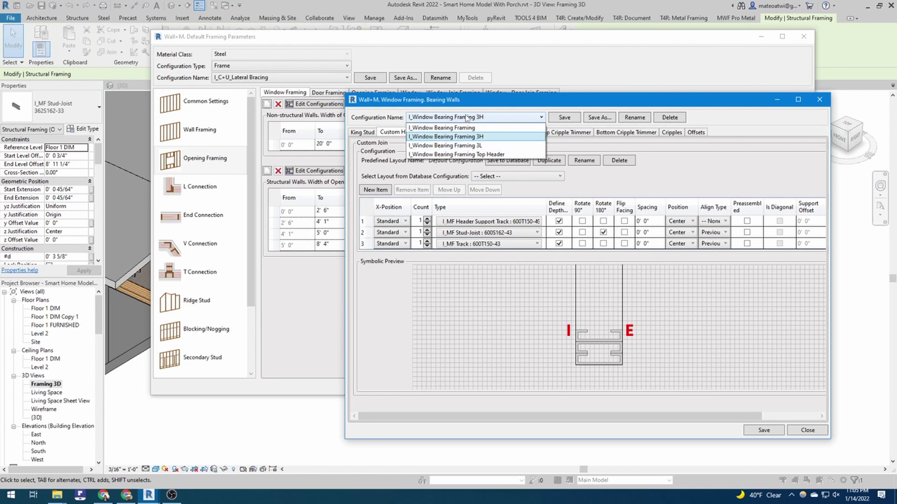
click(488, 145)
click(490, 117)
click(415, 127)
click(398, 133)
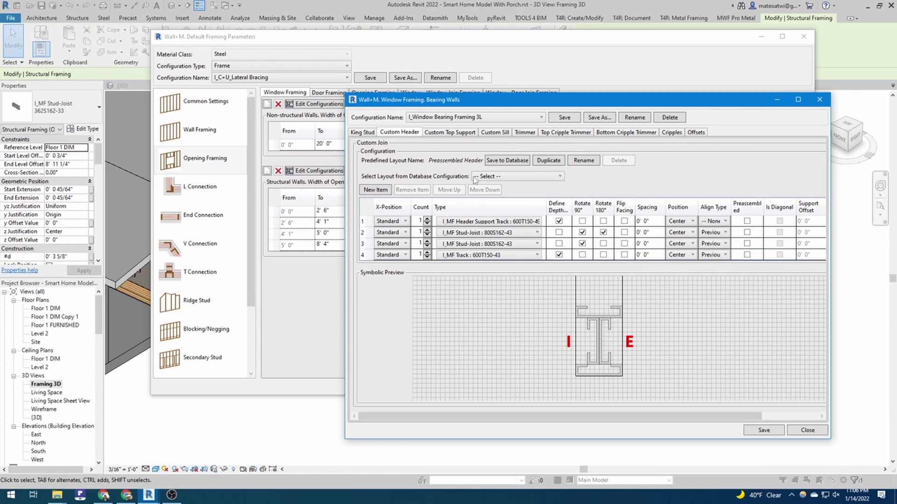
Compare the custom headers of the I_Window Bearing Framing Top Header and I_Window Bearing Framing configurations
click(457, 119)
click(467, 157)
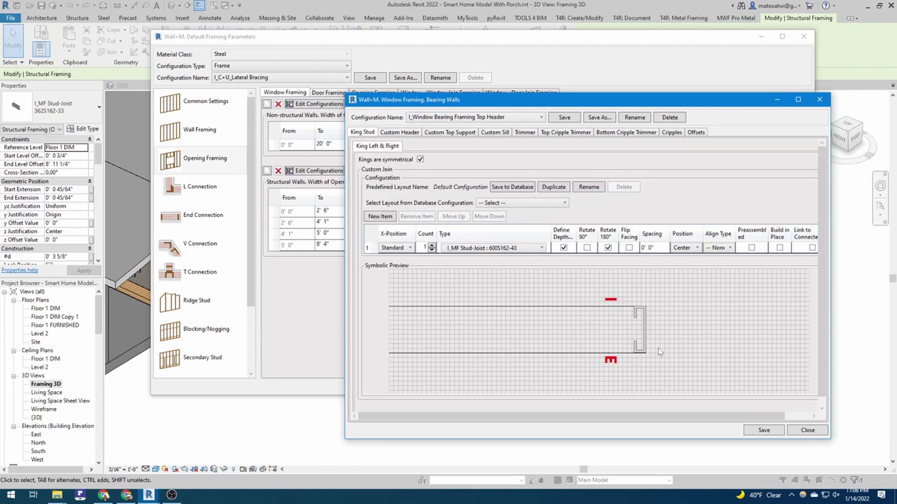
click(385, 133)
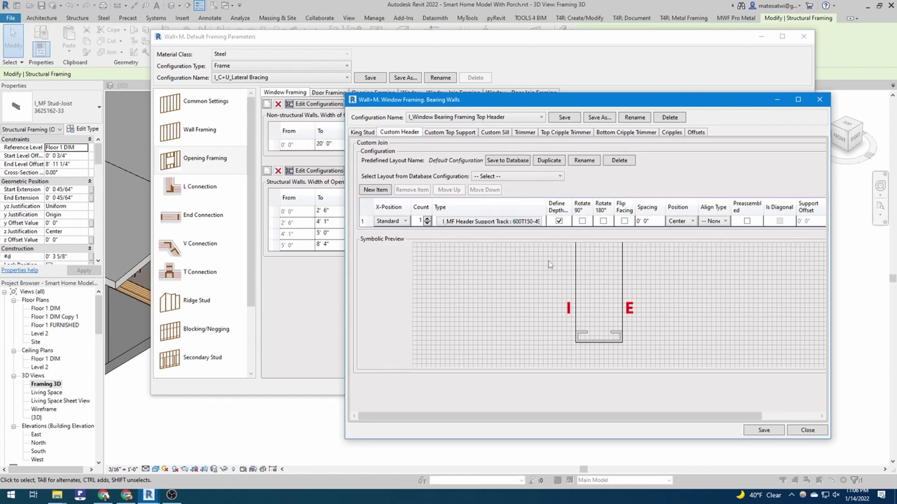
click(503, 120)
click(504, 131)
click(405, 133)
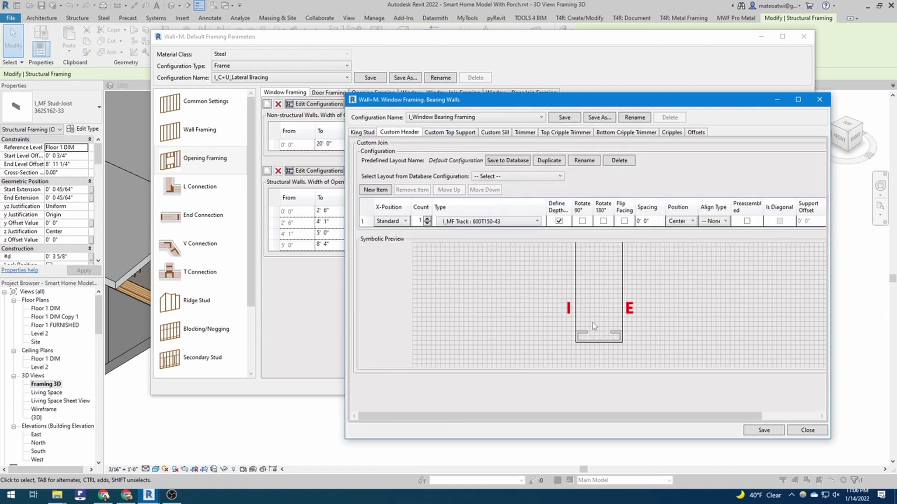
Try rotating the stud-joist in the I_Window Bearing Framing 3H custom header by 90°, restoring its orientation
click(460, 118)
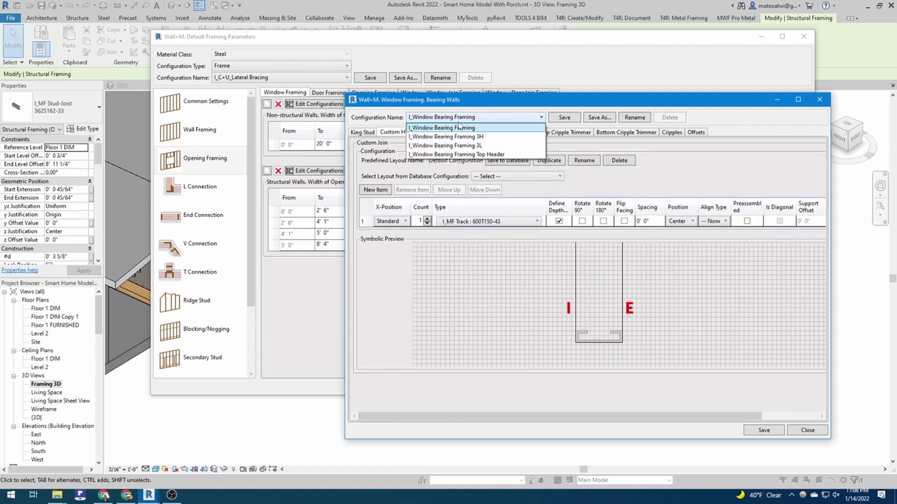
click(494, 136)
click(397, 133)
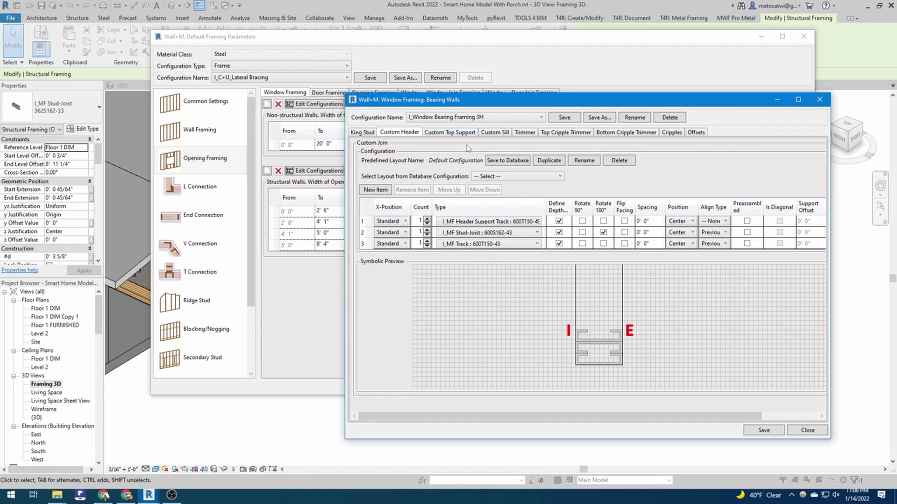
click(584, 234)
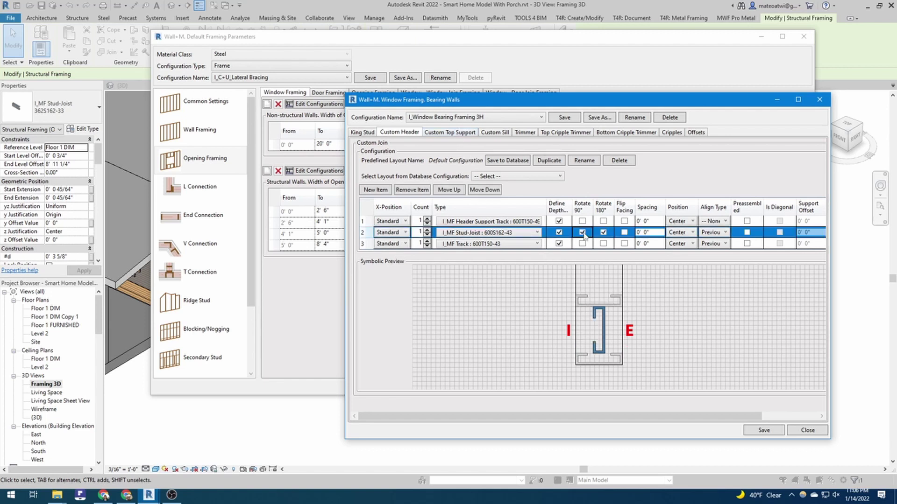
click(583, 232)
click(582, 233)
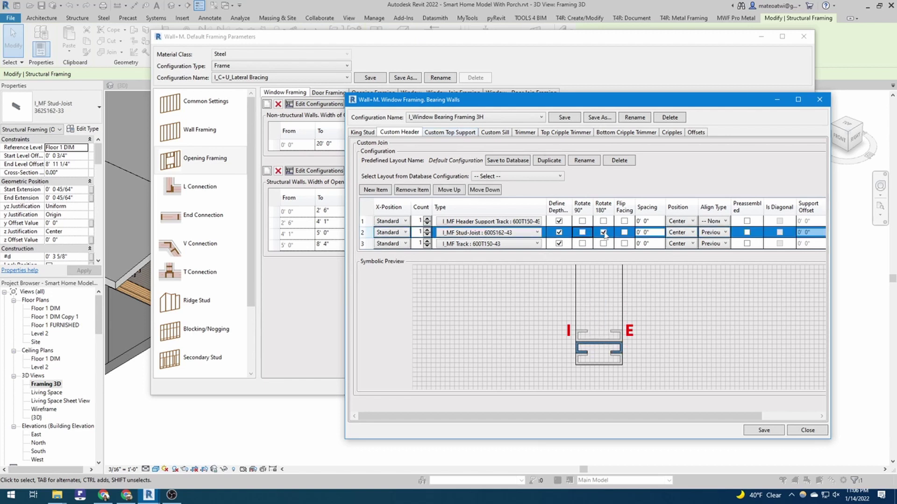
Review the 3H window framing's top support, sill, trimmer, cripple trimmer and cripple settings, and close the configurations without saving
click(466, 123)
click(466, 122)
click(457, 132)
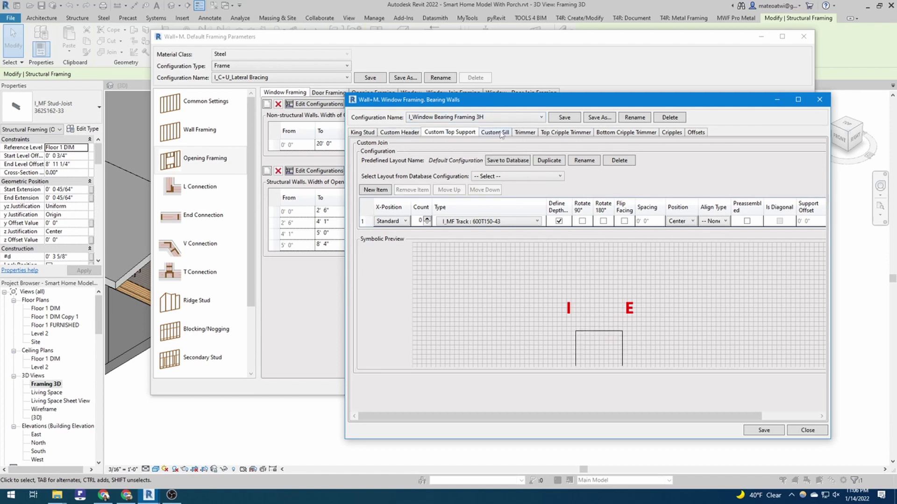
click(500, 133)
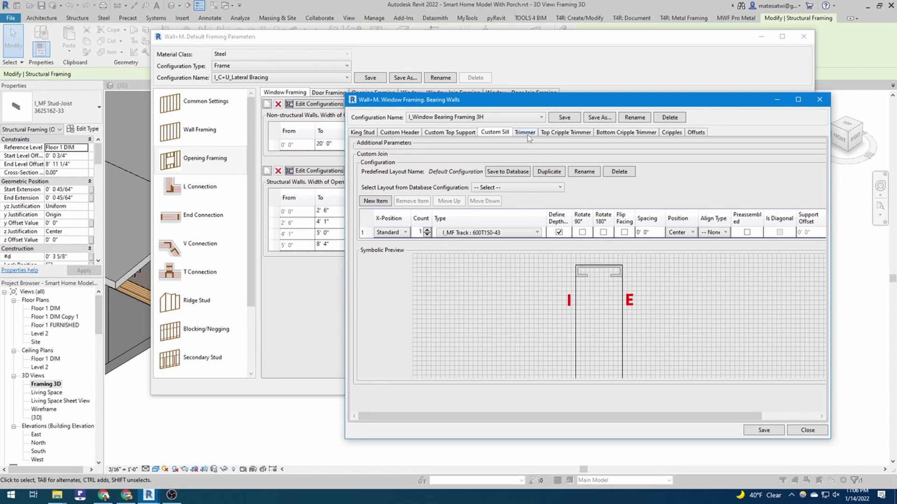
click(528, 135)
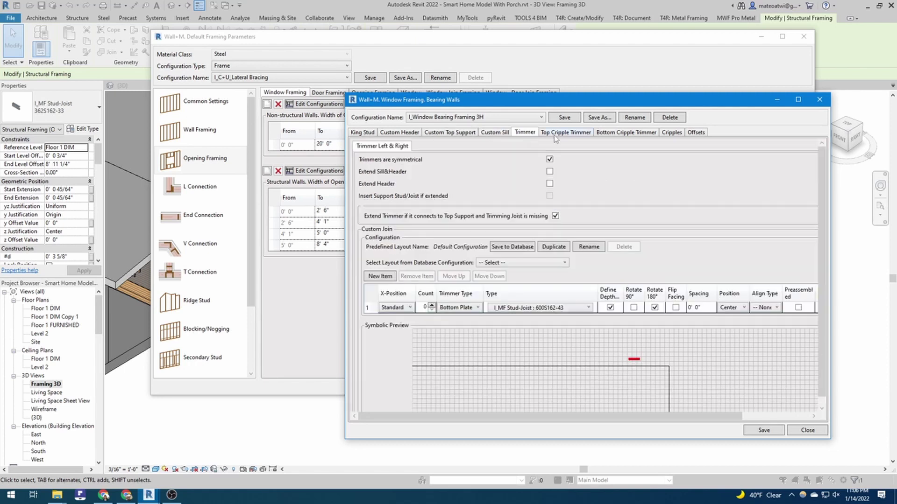
click(559, 134)
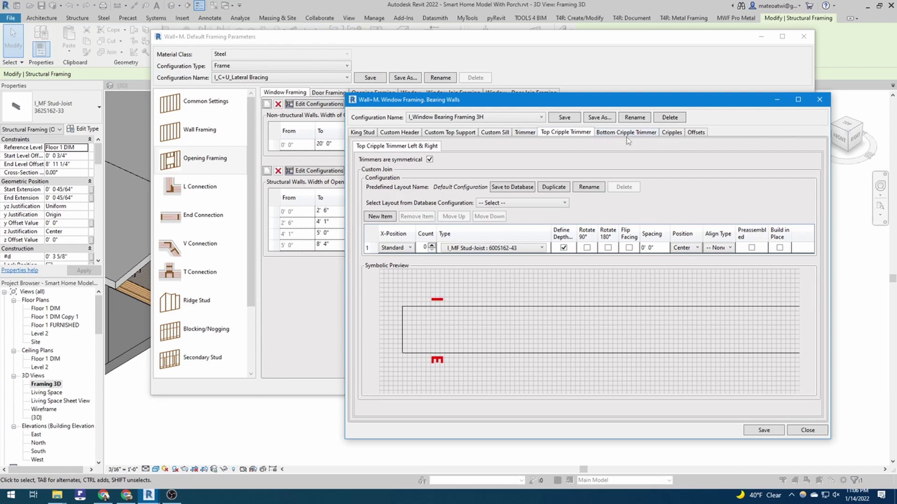
click(627, 134)
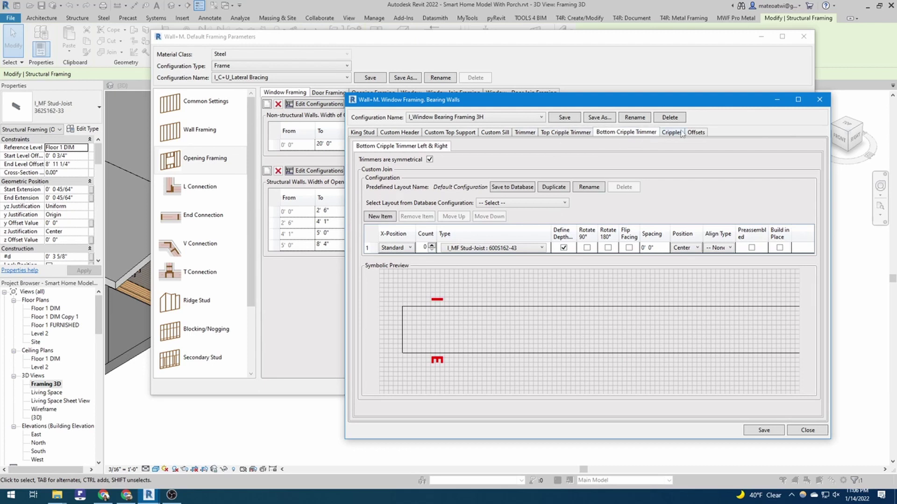
click(681, 134)
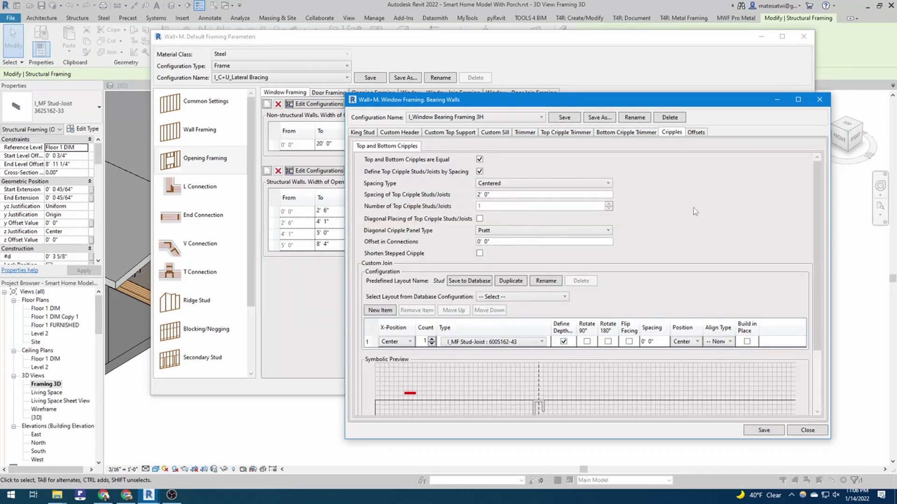
scroll(693, 209, down, 3)
scroll(694, 208, up, 3)
click(812, 433)
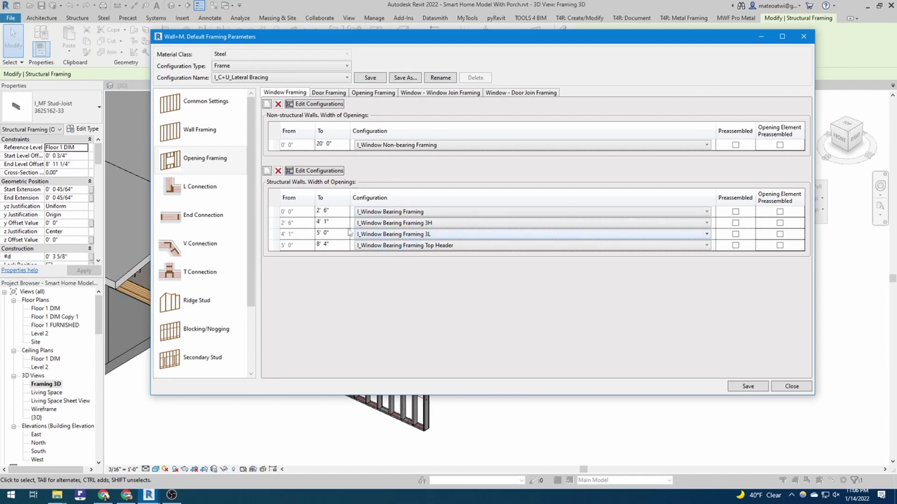
Compare the L Connection stud layouts for the L and B outer corners and the L and B inner corners
click(189, 194)
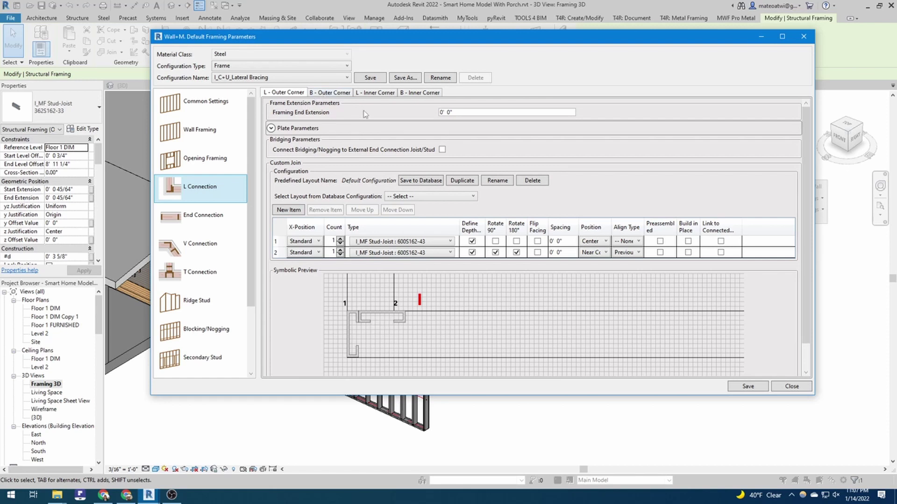
click(340, 93)
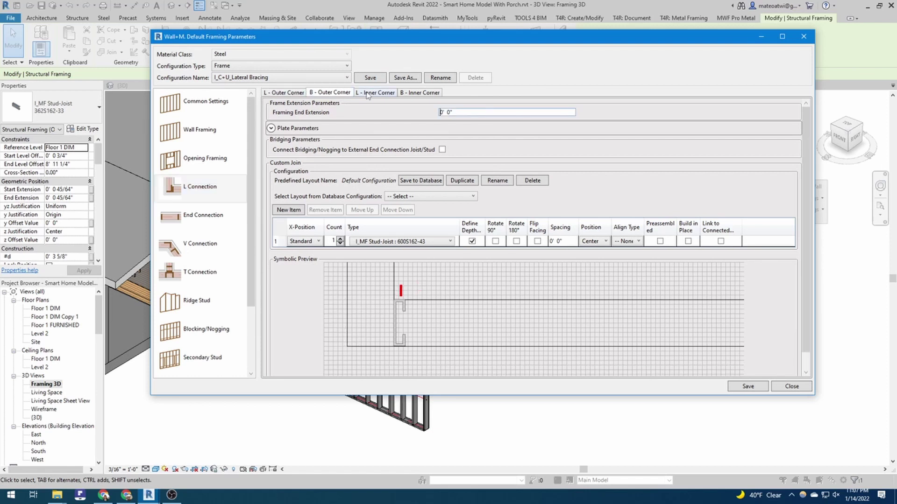
click(297, 95)
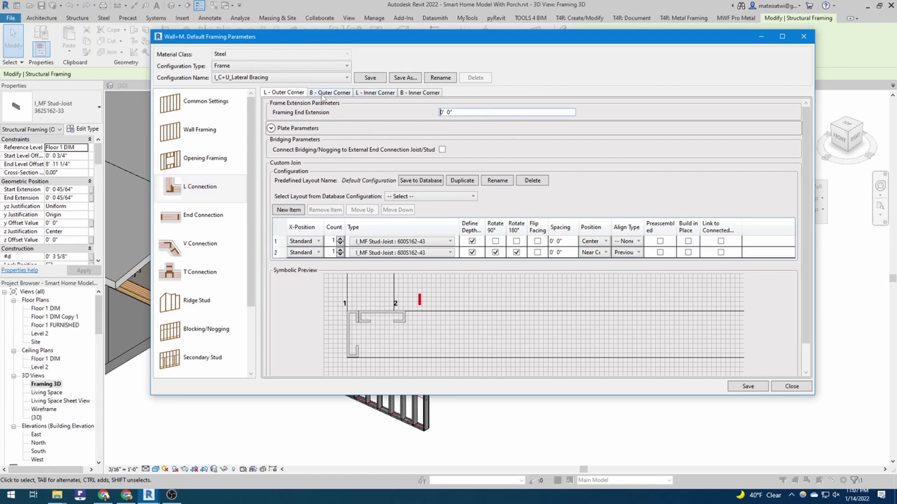
click(311, 96)
click(384, 96)
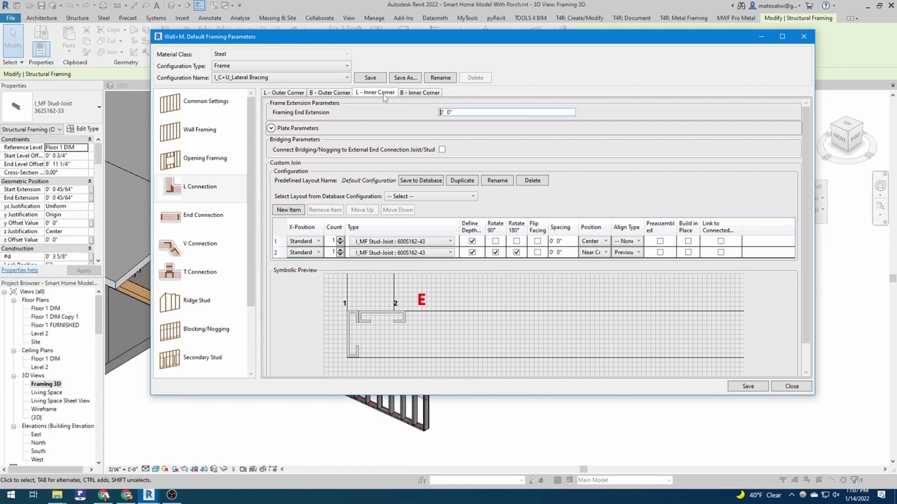
click(285, 93)
click(403, 95)
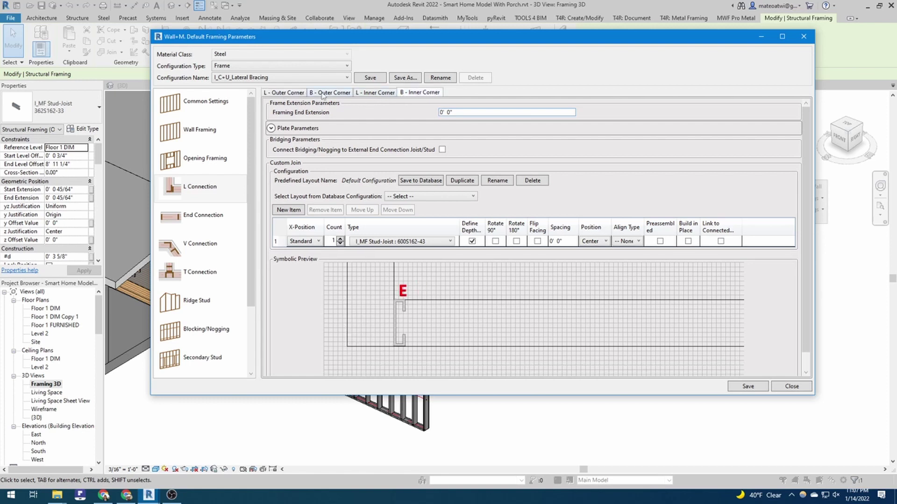
click(322, 95)
click(286, 93)
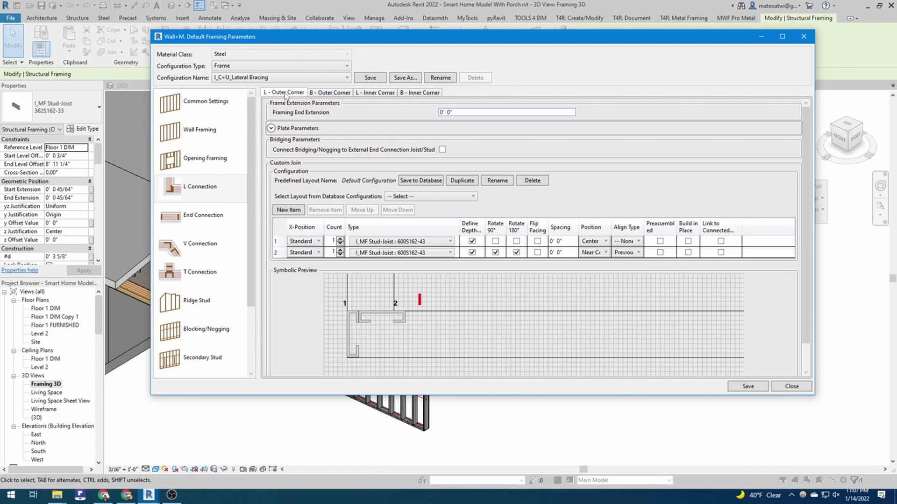
click(365, 94)
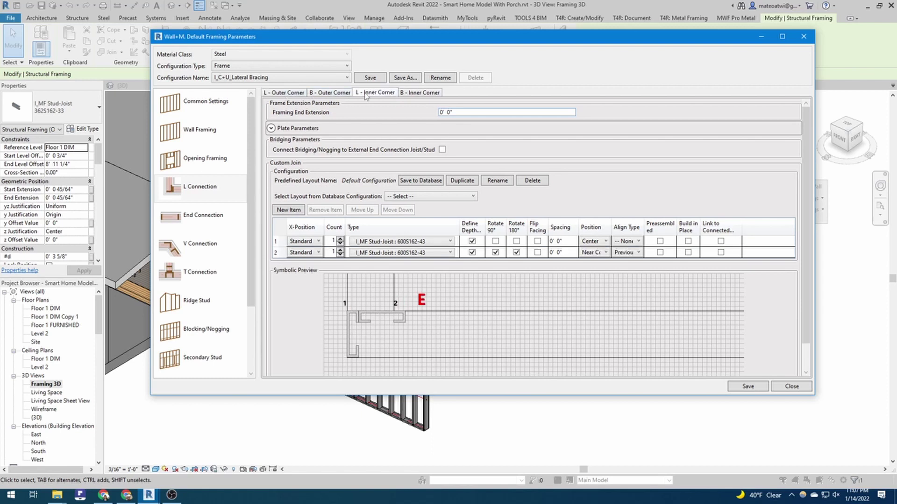
Review the End Connection settings for the free start, free end, start connection and end connection
click(202, 220)
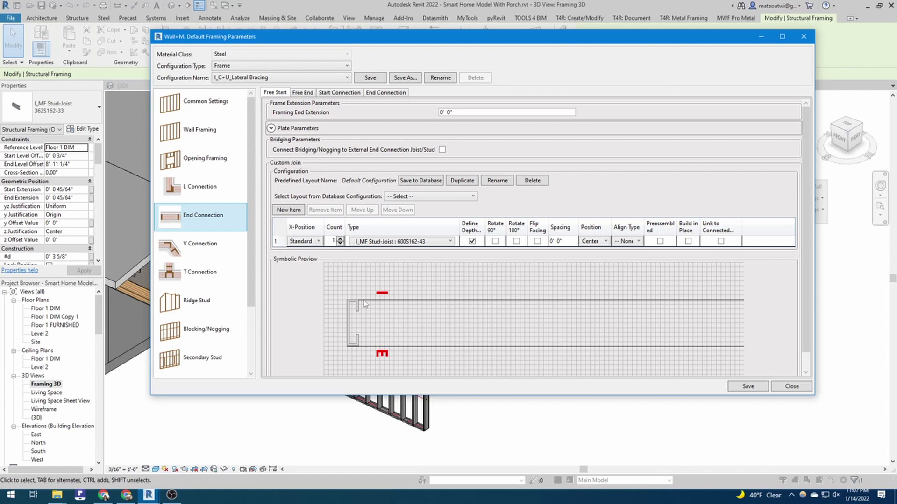
click(302, 93)
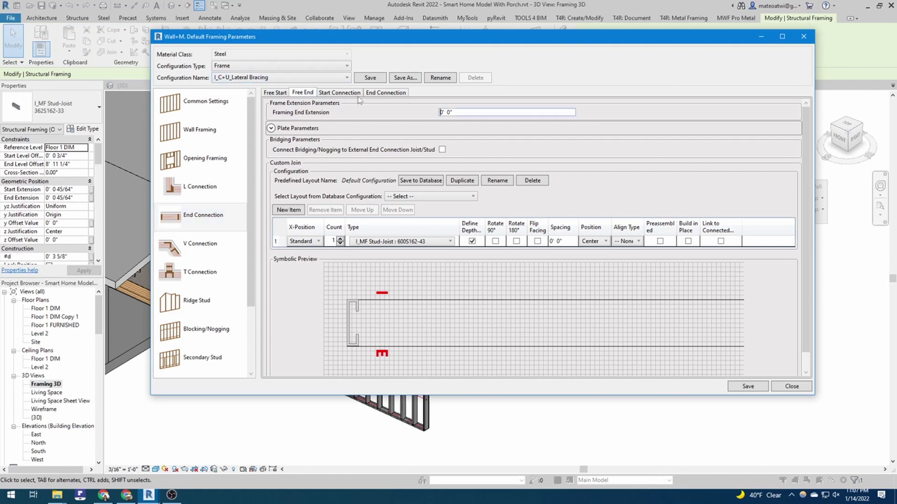
click(355, 93)
click(378, 92)
Review the V Connection stud layouts for the outer and inner corners
click(205, 240)
scroll(394, 351, down, 3)
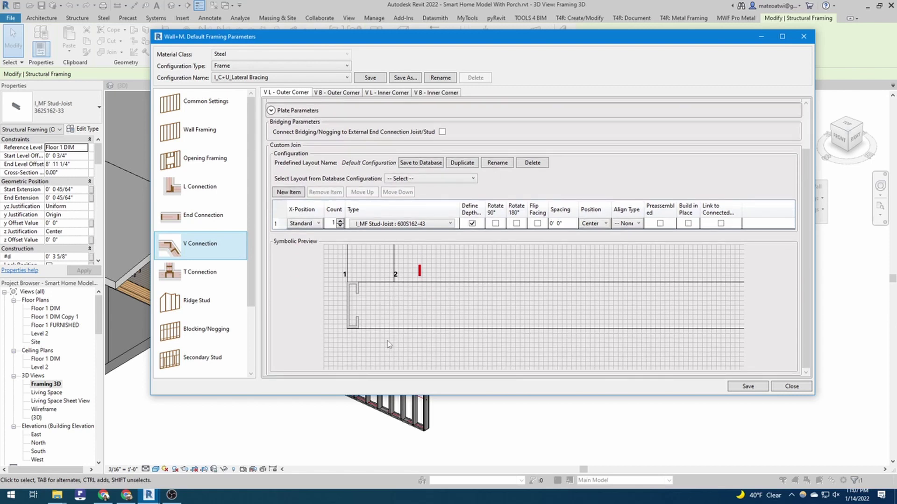
scroll(391, 344, up, 1)
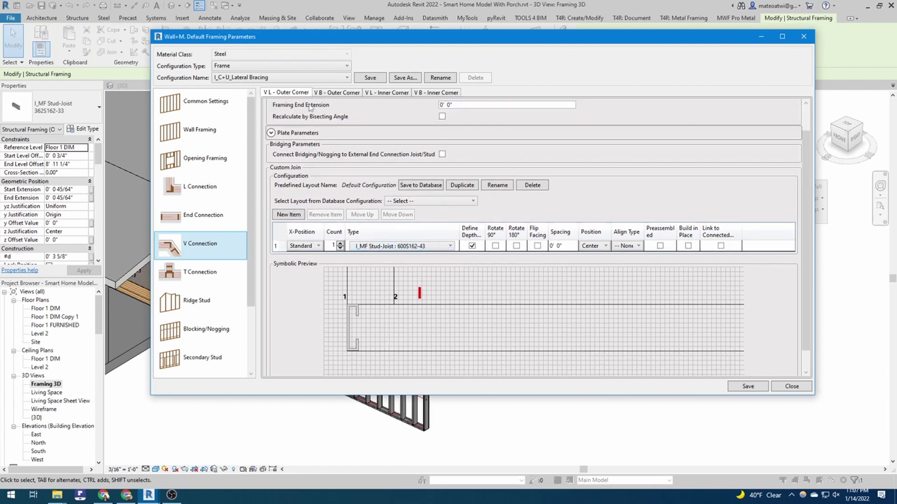
click(333, 93)
click(393, 94)
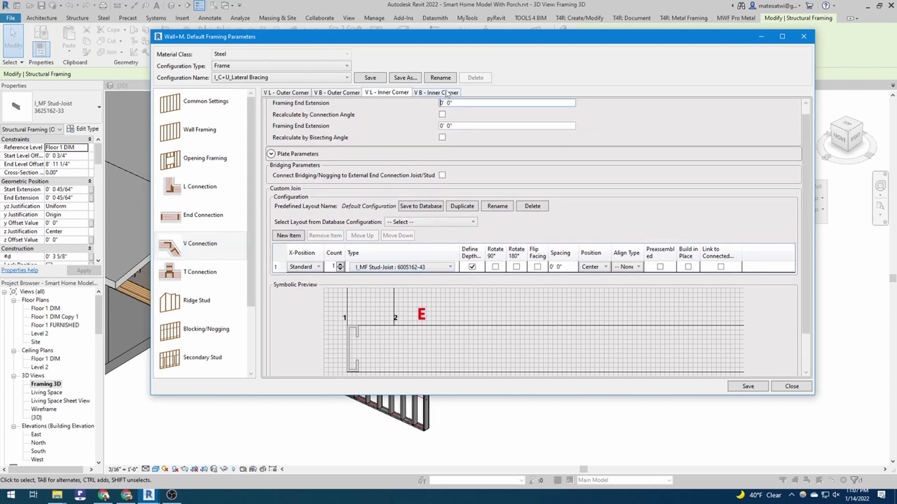
click(447, 93)
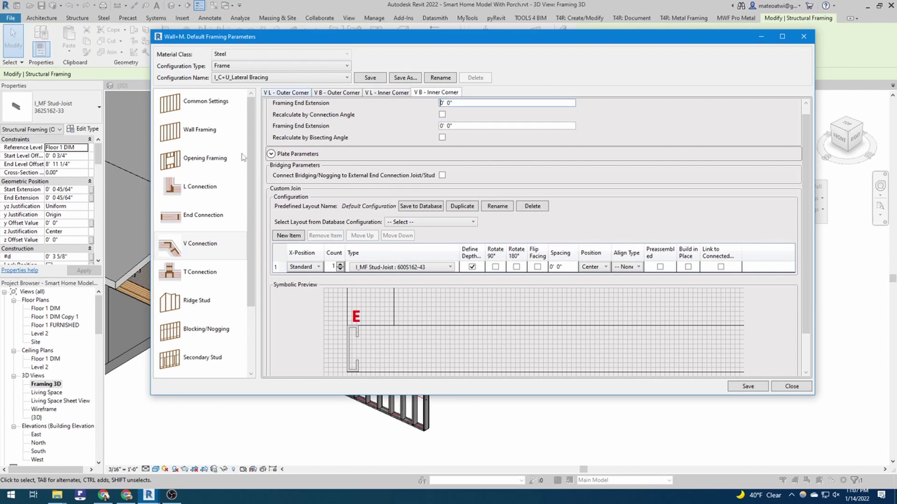
Compare the T Connection stud layout with the Butt Connection layout
click(214, 279)
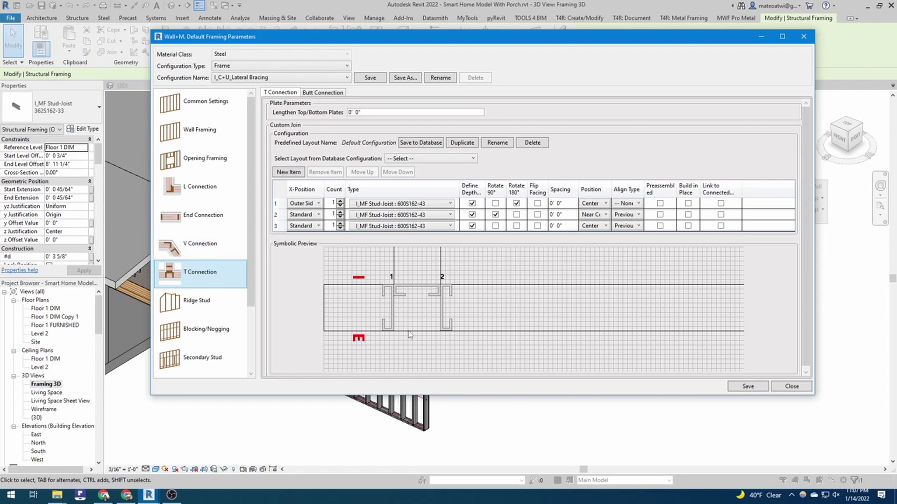
click(328, 94)
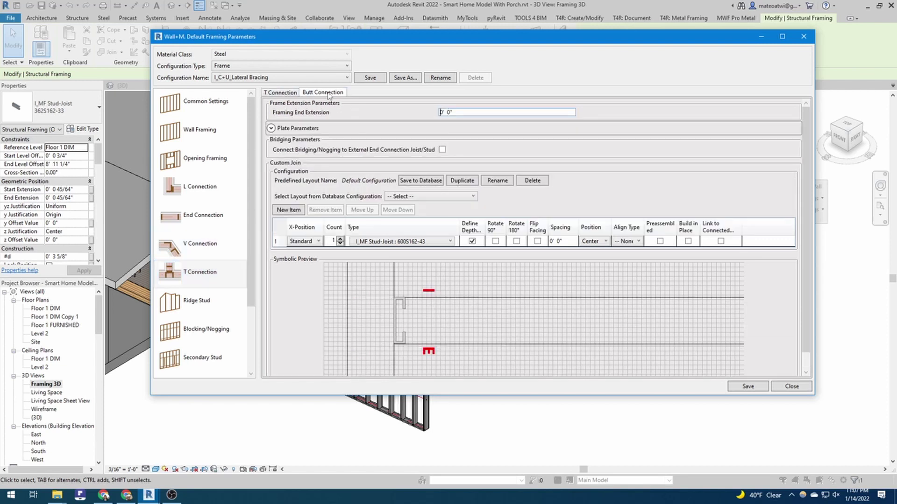
click(286, 92)
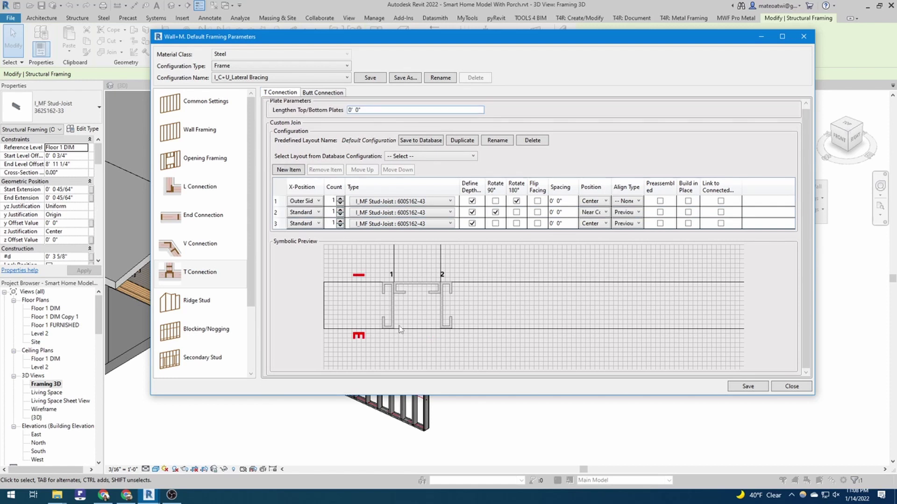
Recheck the Butt Connection layout against the T Connection layout and open the Ridge Stud settings for review
click(332, 94)
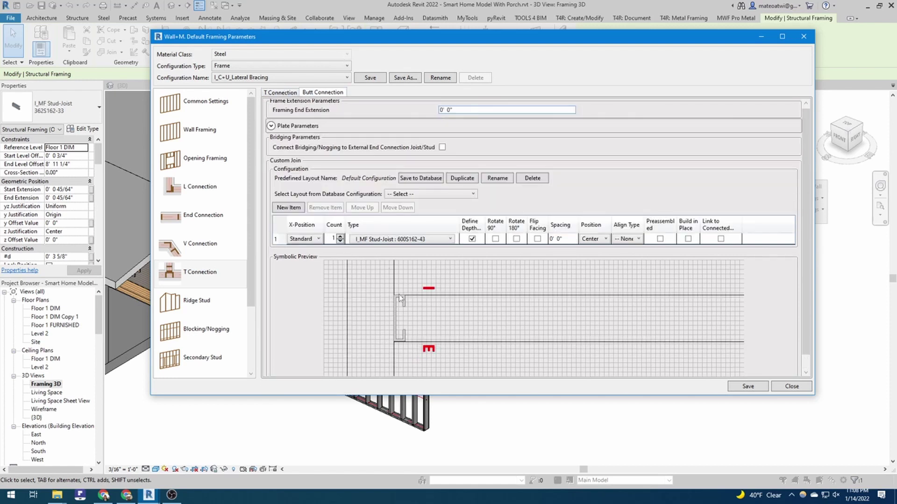
click(277, 93)
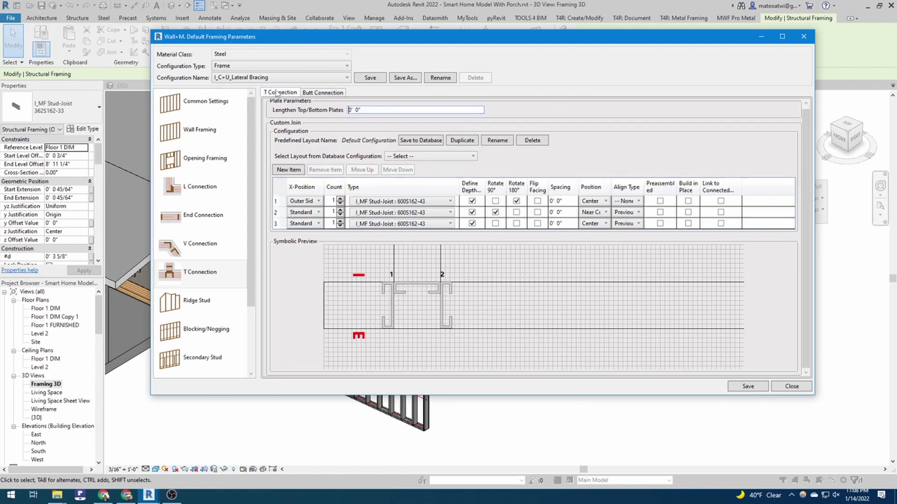
click(189, 311)
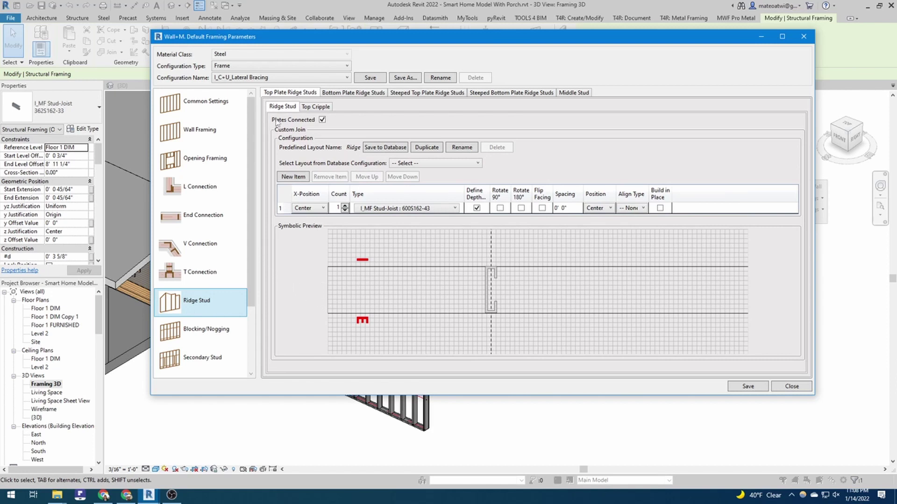
Review the Blocking/Nogging layout and array settings of the I_C+U_Lateral Bracing configuration alongside the modelled wall framing
drag(254, 147, 224, 286)
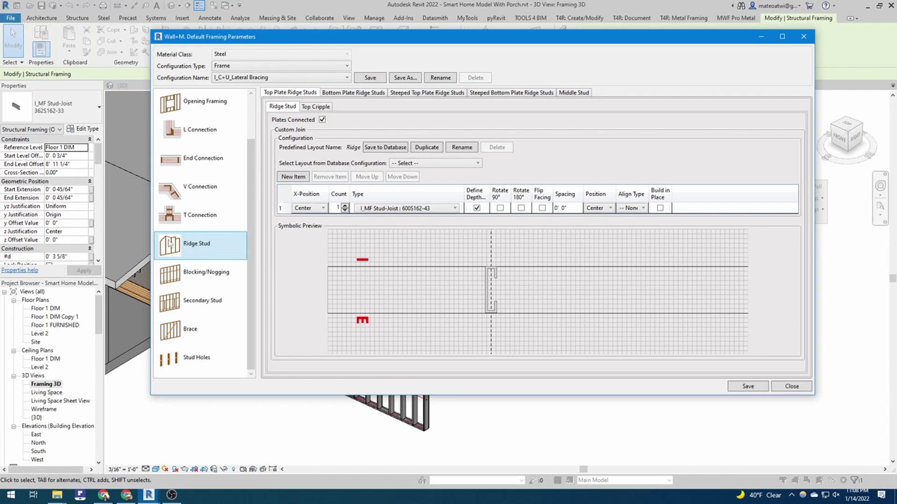
click(178, 273)
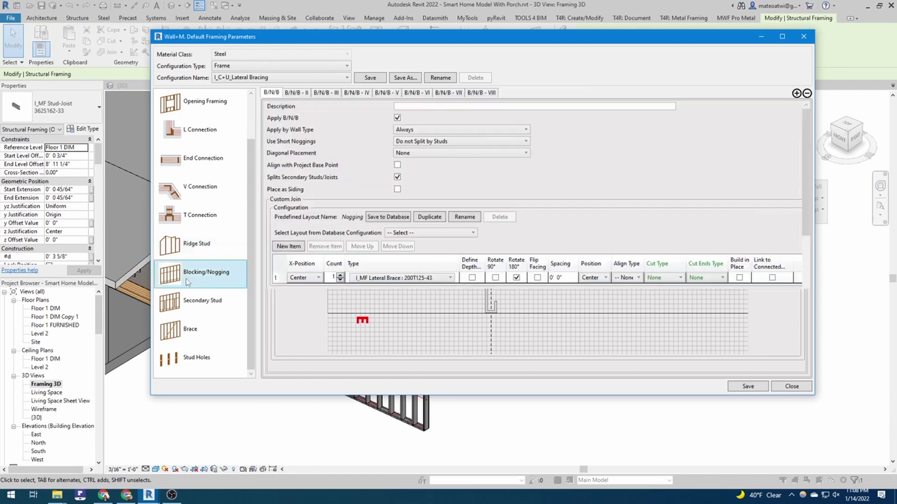
scroll(371, 318, down, 3)
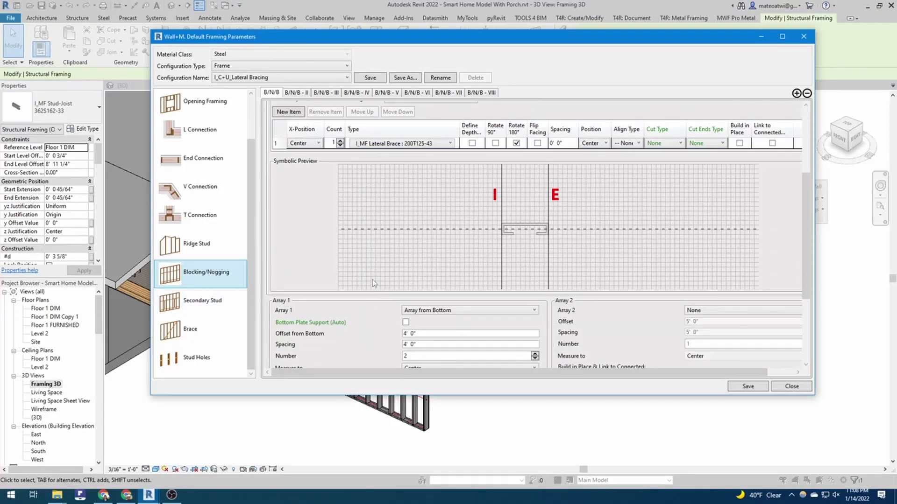
scroll(378, 270, up, 2)
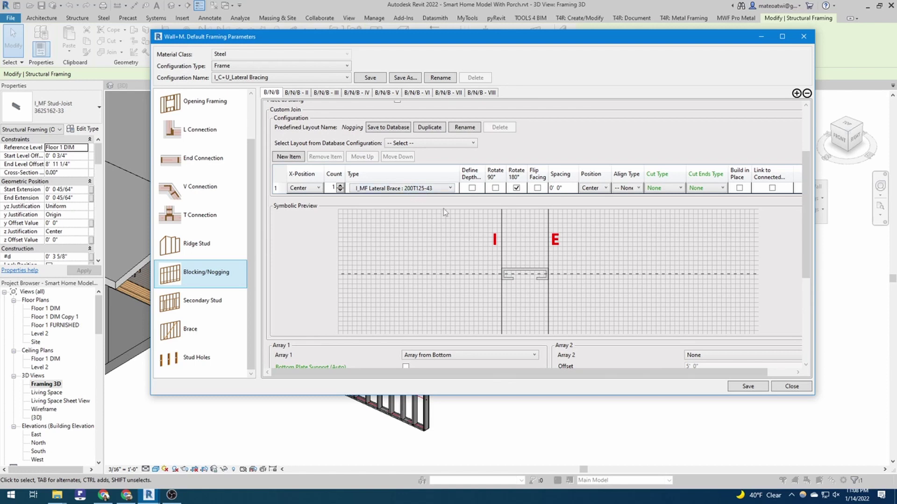
drag(479, 37, 443, 386)
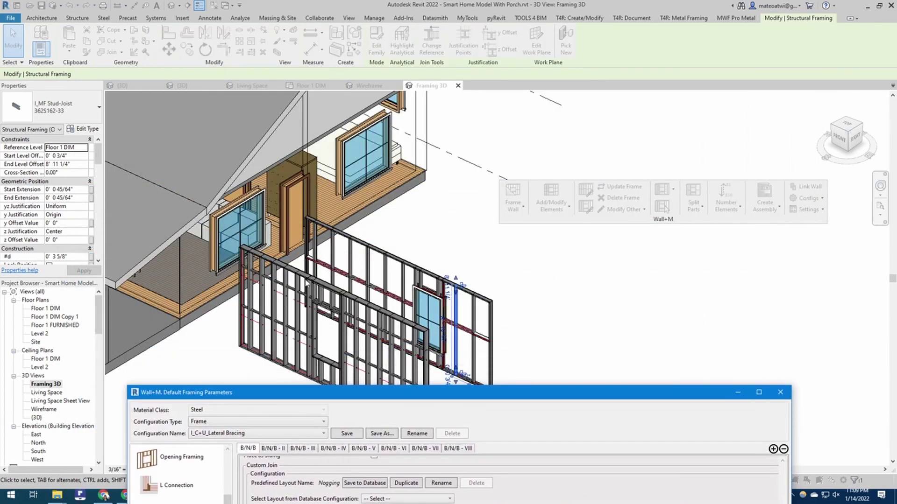
drag(435, 398, 484, 77)
scroll(411, 264, down, 3)
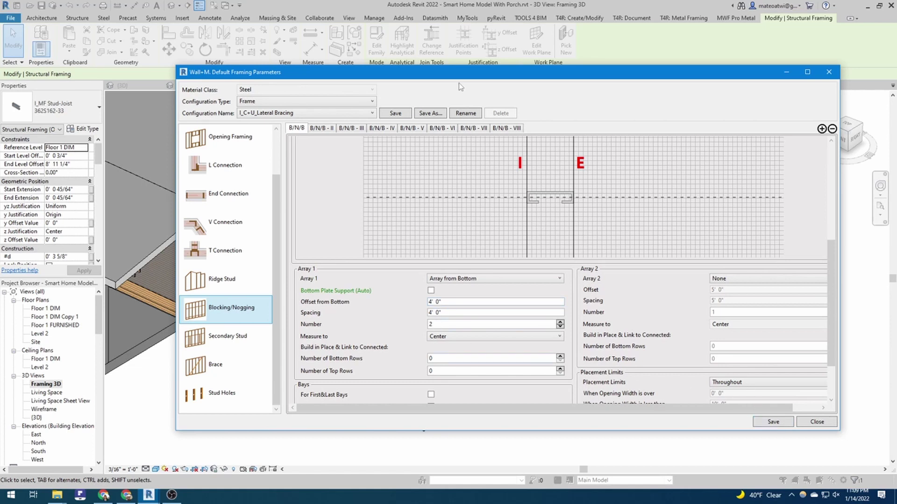
Switch to the I_C+U_Blocking configuration and review its first Blocking/Nogging layout
drag(459, 72, 398, 128)
click(207, 169)
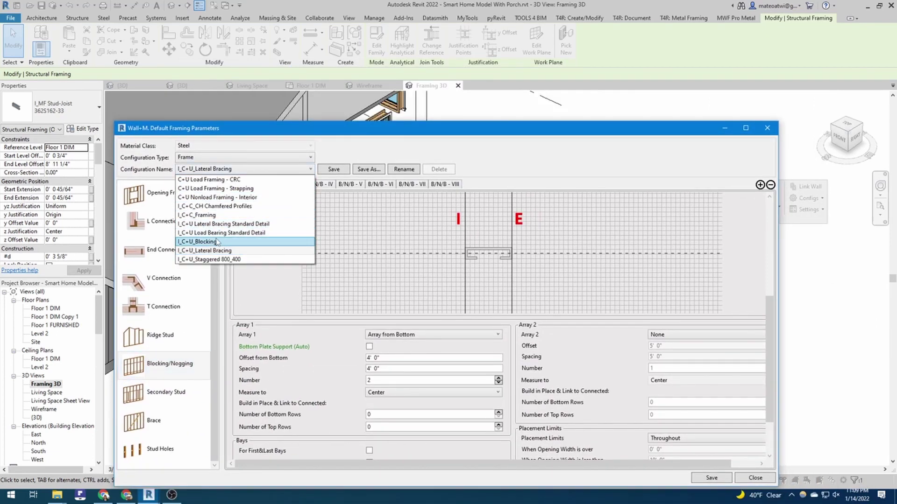
click(217, 242)
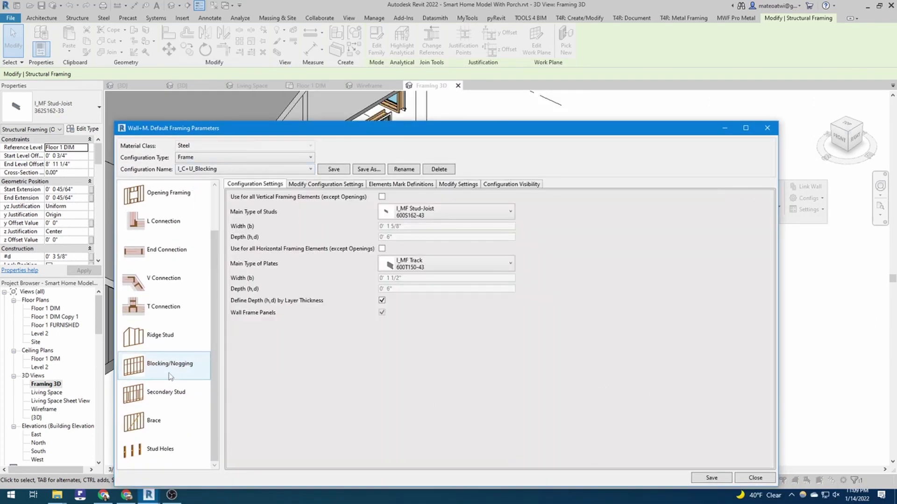
click(169, 373)
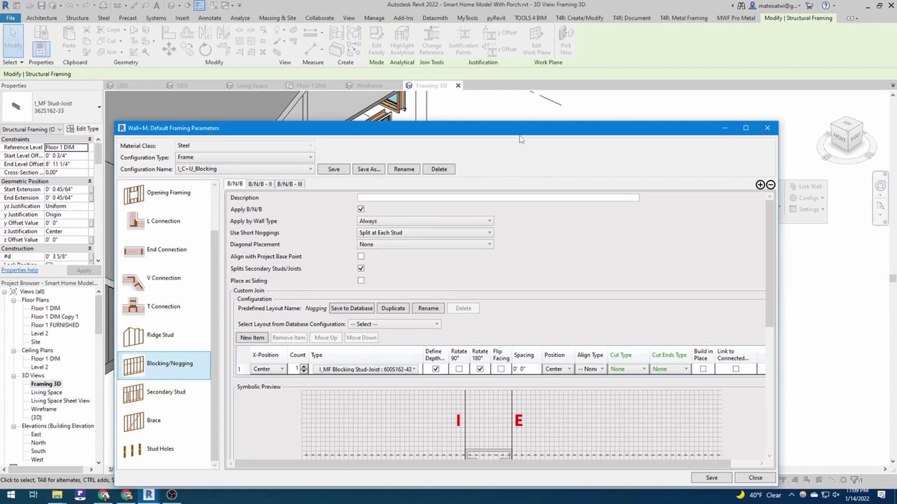
drag(521, 136, 527, 76)
scroll(536, 352, down, 2)
scroll(535, 352, down, 2)
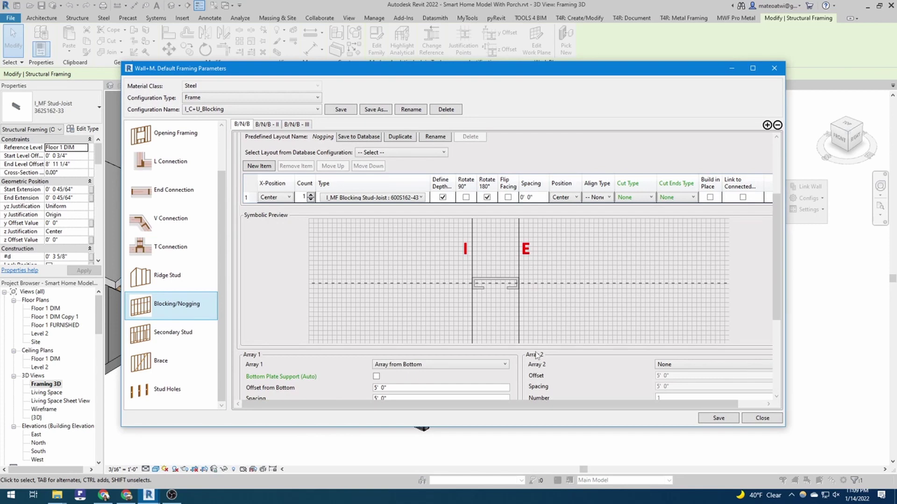
scroll(557, 320, up, 3)
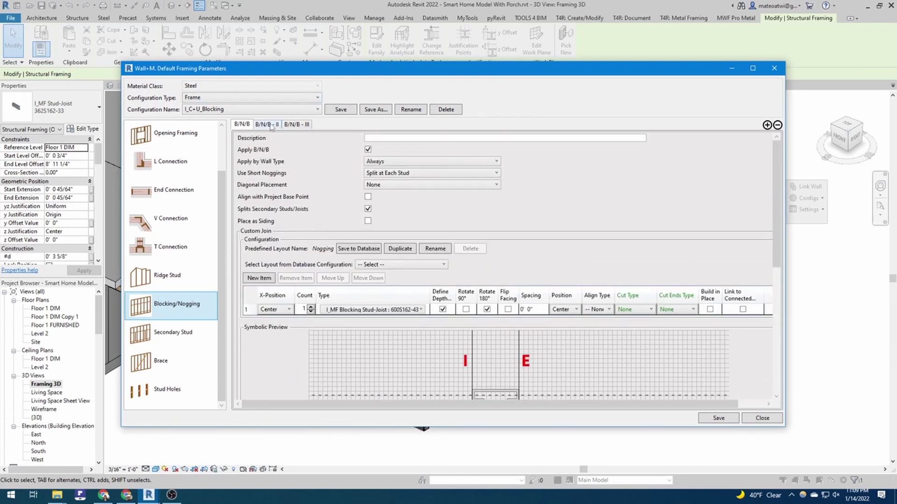
Review the B/N/B - II and B/N/B - III layouts and close the framing parameters without saving
click(279, 125)
scroll(439, 352, down, 3)
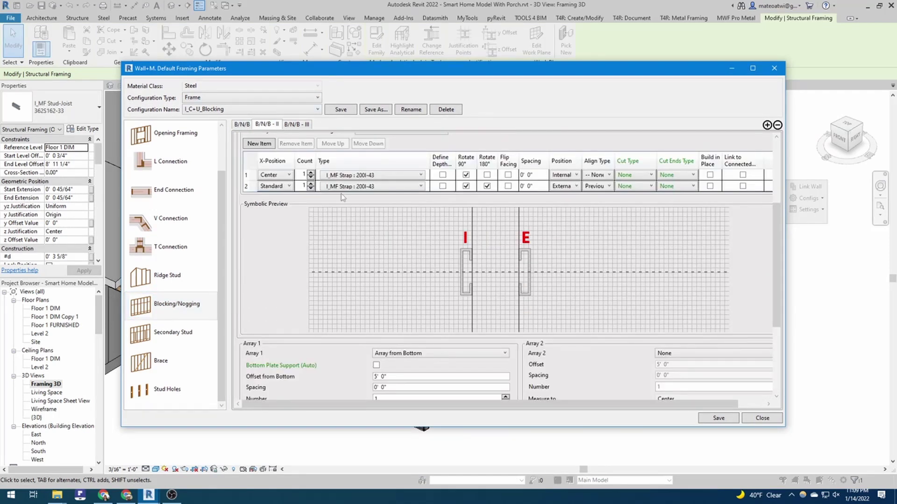
click(297, 125)
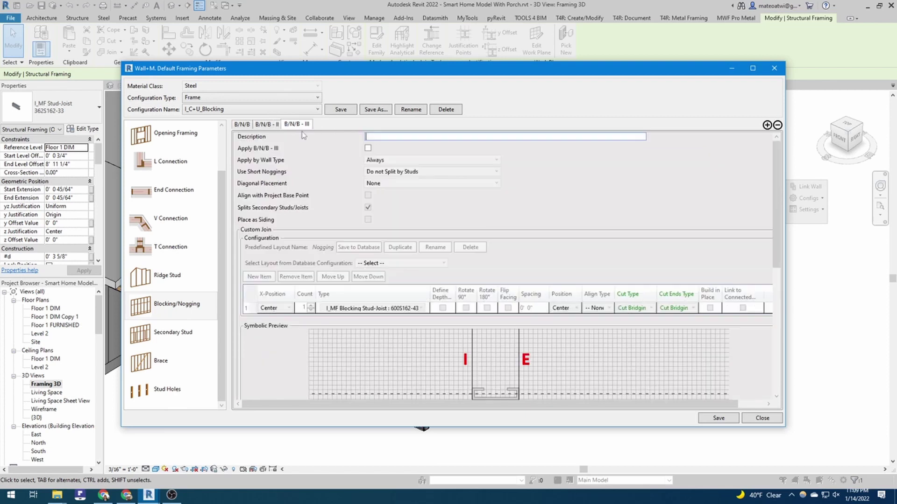
scroll(442, 367, down, 3)
scroll(420, 311, up, 3)
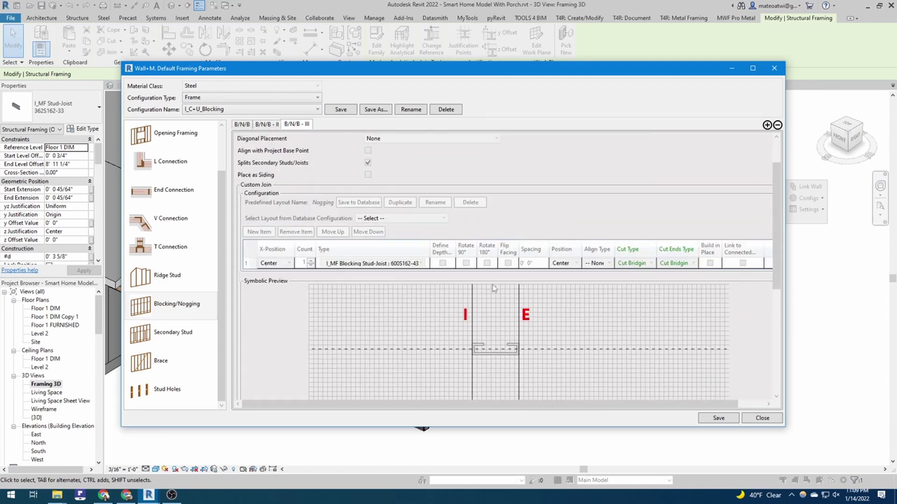
click(760, 418)
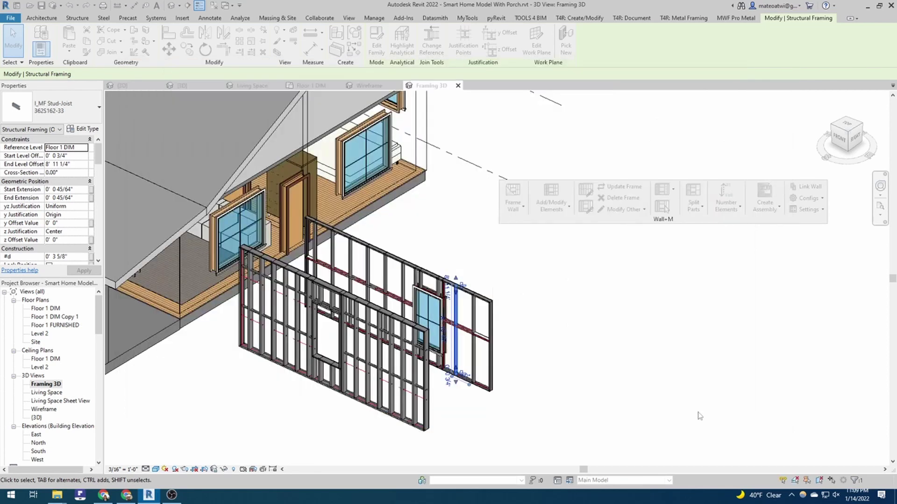
Inspect the blocking stud between the end studs of the interior wall frame in the 3D view
scroll(503, 347, up, 2)
scroll(503, 346, up, 5)
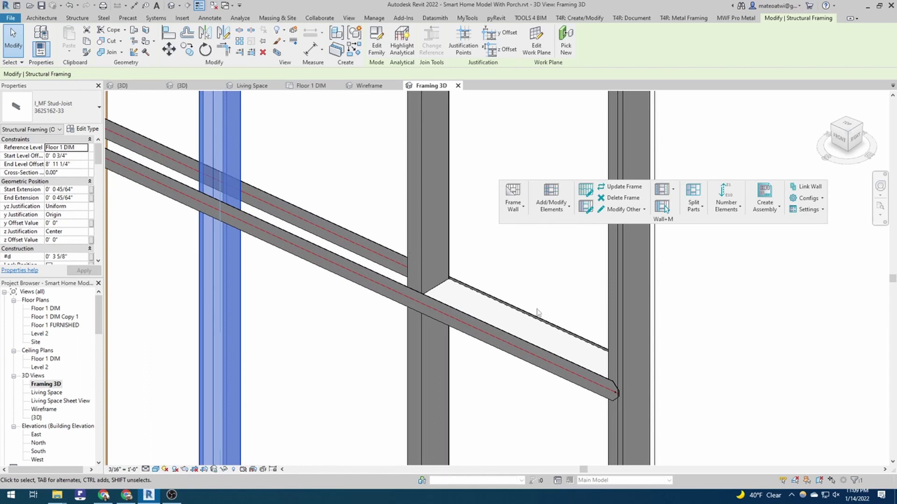
key(Escape)
click(511, 336)
key(Escape)
scroll(514, 333, down, 3)
scroll(537, 329, up, 3)
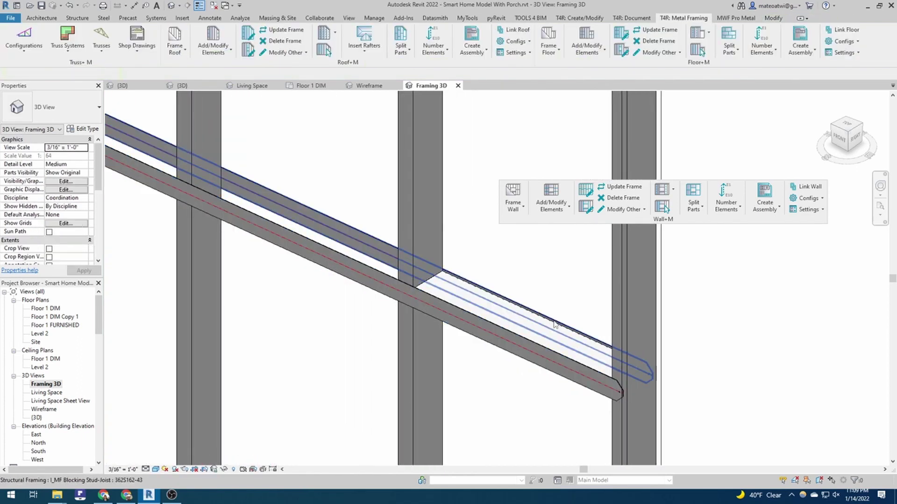
click(557, 326)
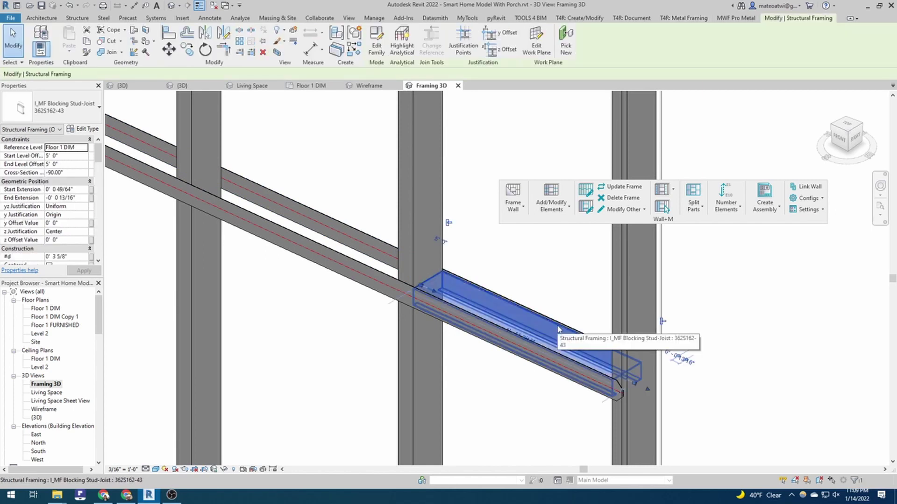
scroll(558, 326, down, 5)
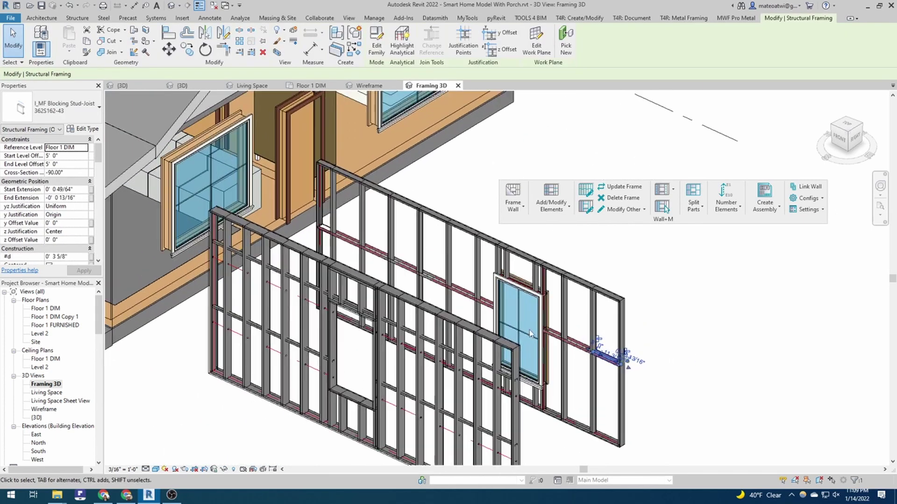
Select the strap running along the interior wall's studs up to the window to inspect it
scroll(522, 329, up, 2)
key(Escape)
click(481, 299)
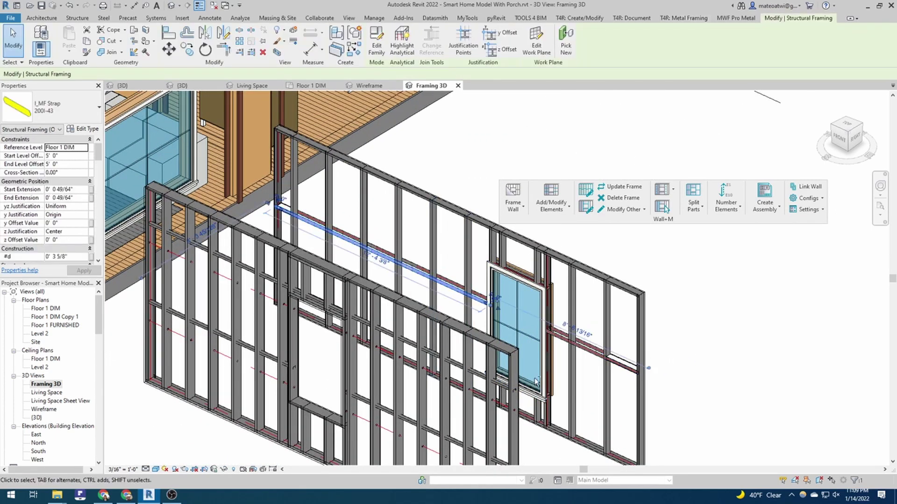
Select the lateral brace beside the exterior wall's opening and examine how it passes through the studs
shift+middle_drag(536, 382, 378, 398)
scroll(377, 398, up, 5)
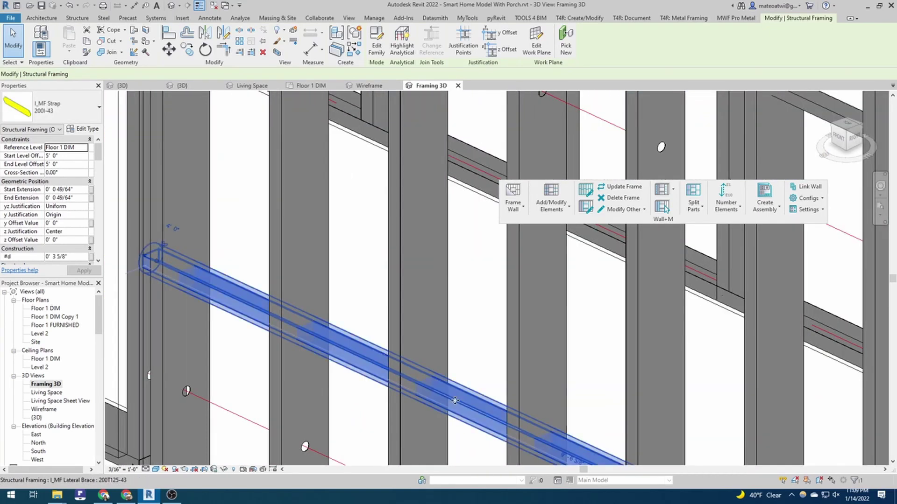
click(455, 400)
scroll(455, 399, down, 5)
scroll(361, 345, up, 3)
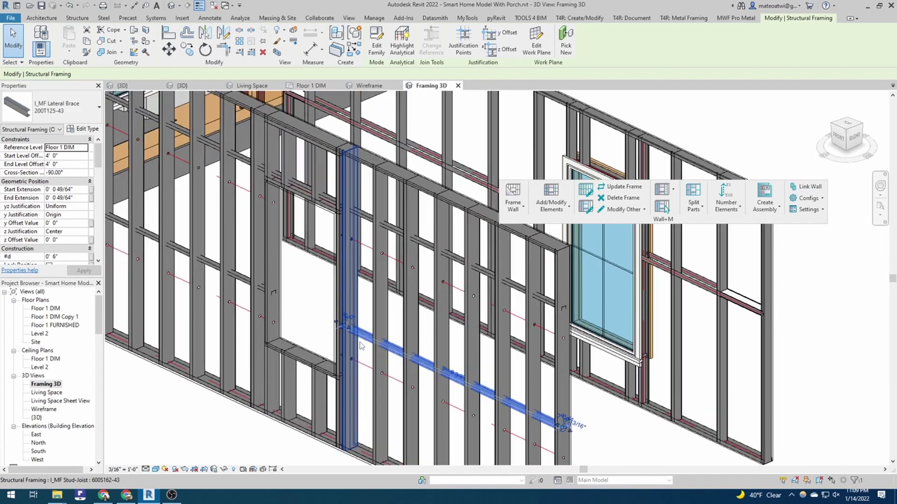
scroll(512, 435, up, 2)
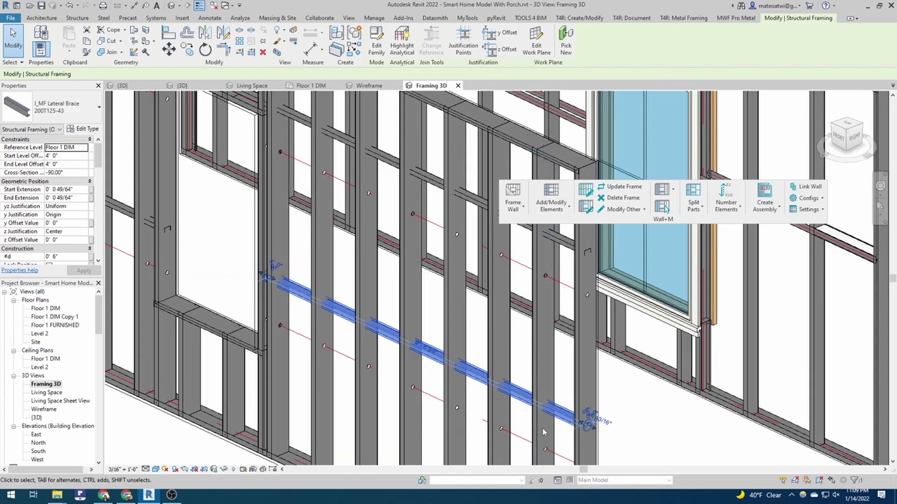
scroll(481, 402, down, 2)
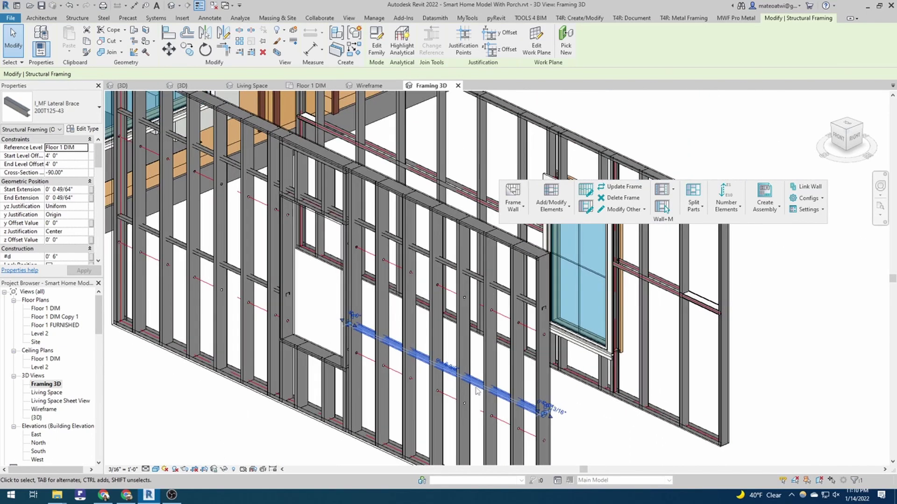
scroll(472, 378, down, 3)
scroll(537, 395, up, 4)
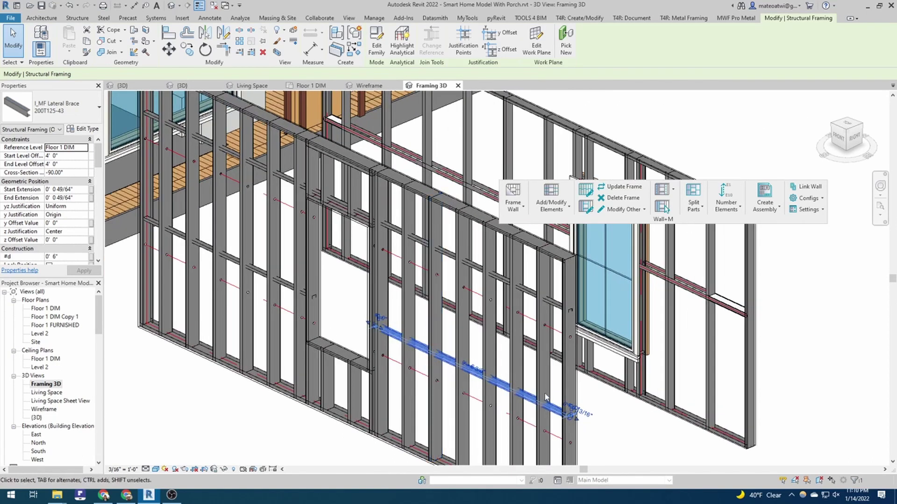
scroll(546, 396, up, 8)
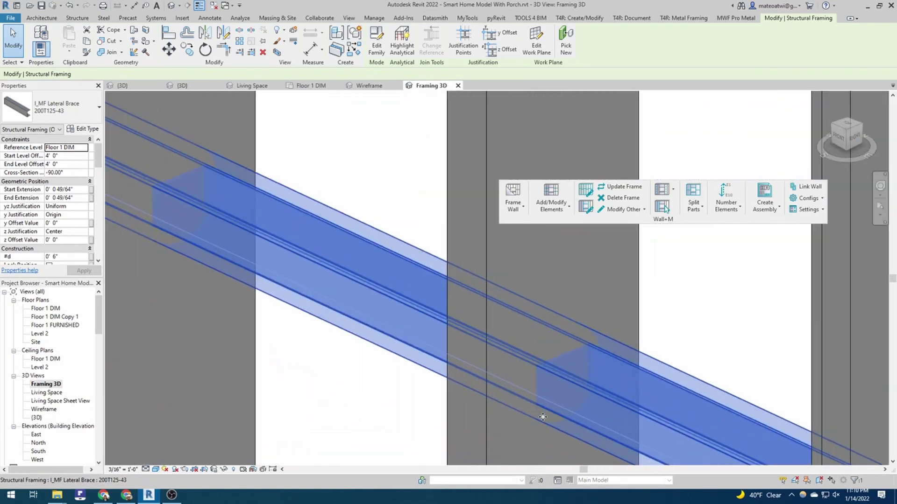
scroll(543, 417, down, 5)
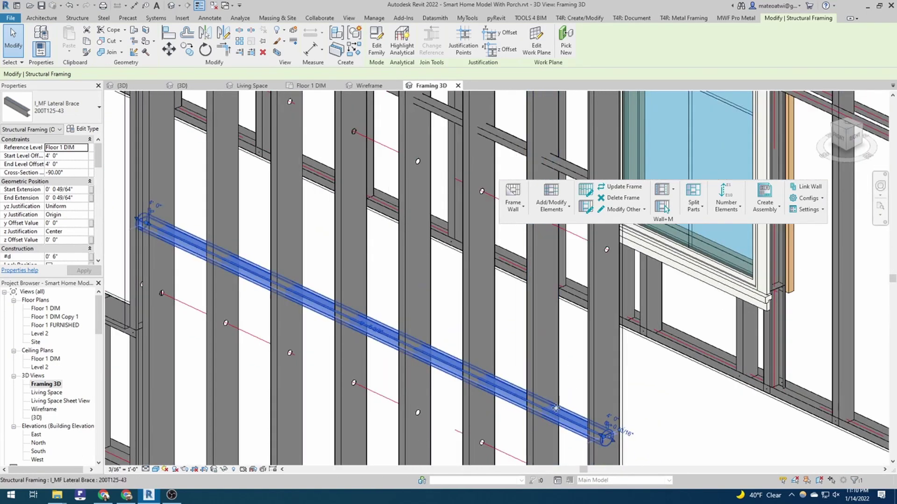
scroll(557, 412, down, 4)
scroll(514, 411, up, 7)
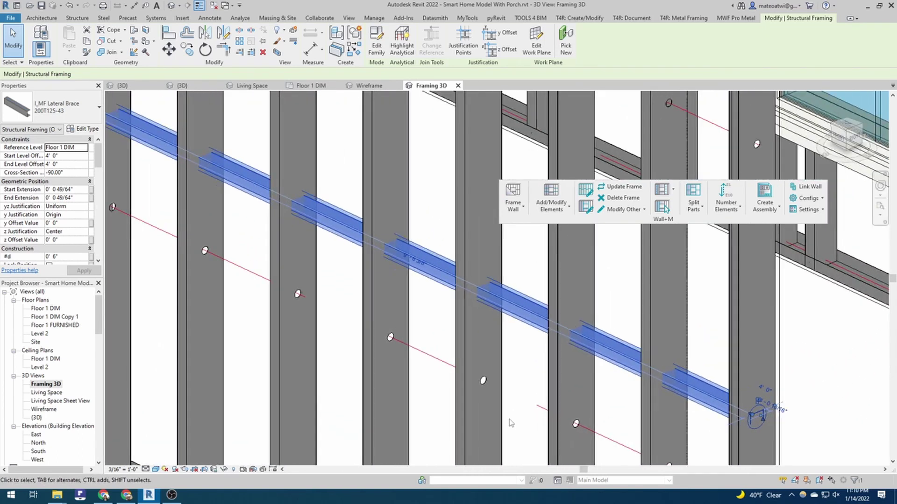
Select the service holes running through the exterior wall's studs and inspect the holes beside the window opening
scroll(493, 408, up, 1)
click(478, 372)
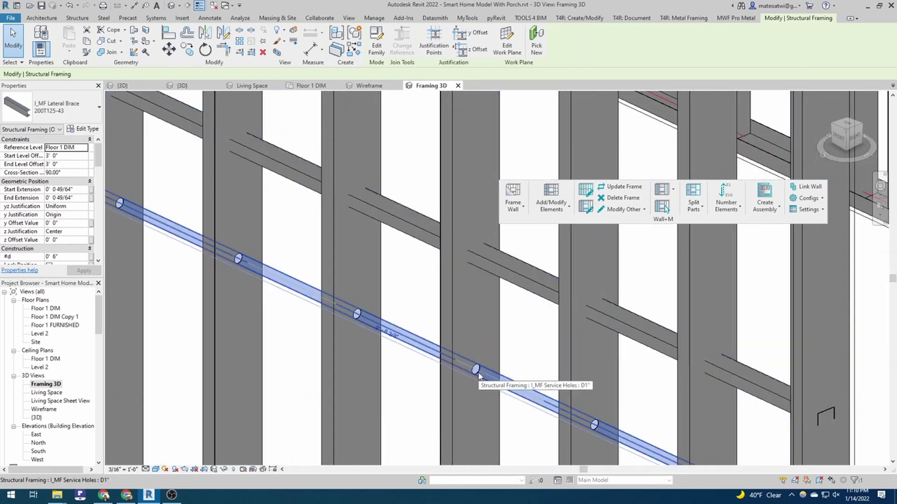
scroll(480, 373, down, 5)
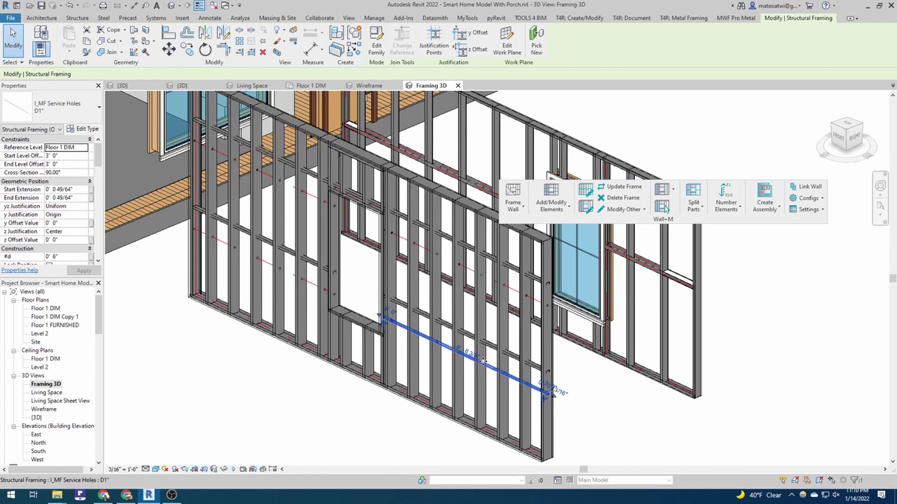
scroll(444, 343, down, 1)
scroll(374, 311, up, 4)
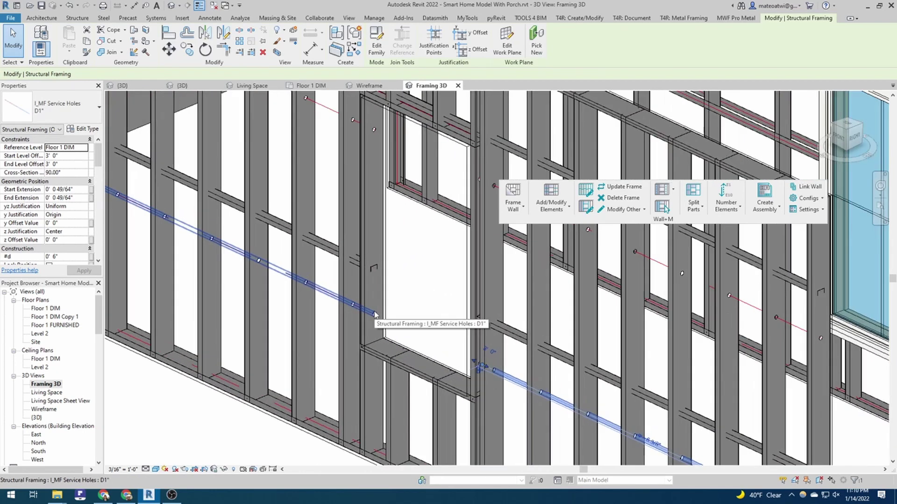
shift+middle_drag(374, 316, 343, 348)
shift+middle_drag(522, 375, 495, 339)
click(379, 373)
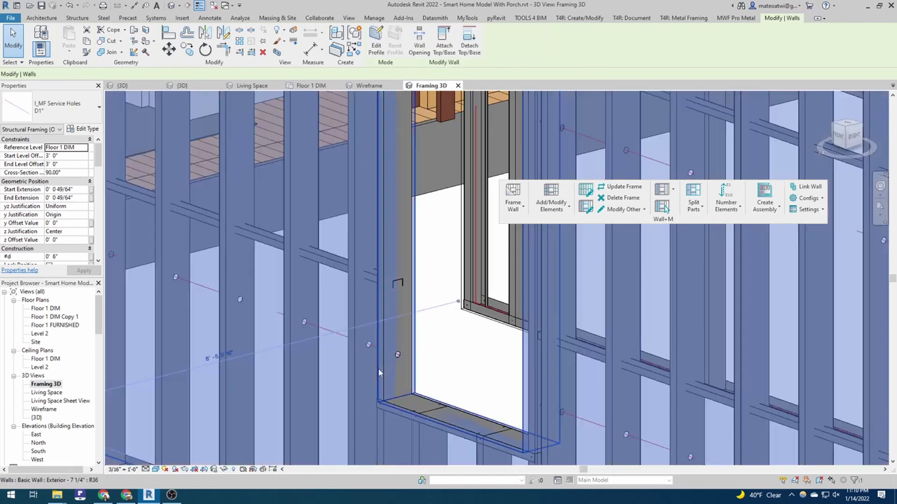
Open the framing configuration and review the Blocking/Nogging settings of I_C+U_Blocking
click(387, 373)
scroll(460, 369, down, 6)
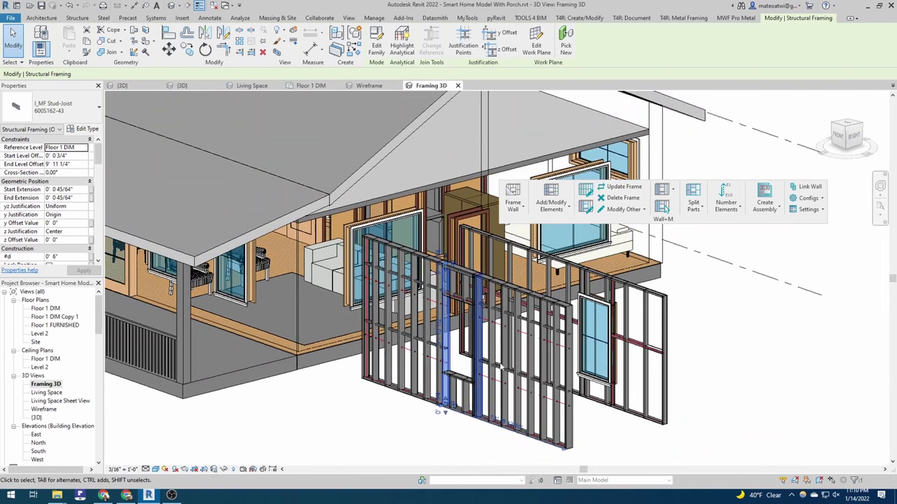
shift+middle_drag(545, 360, 513, 388)
click(519, 206)
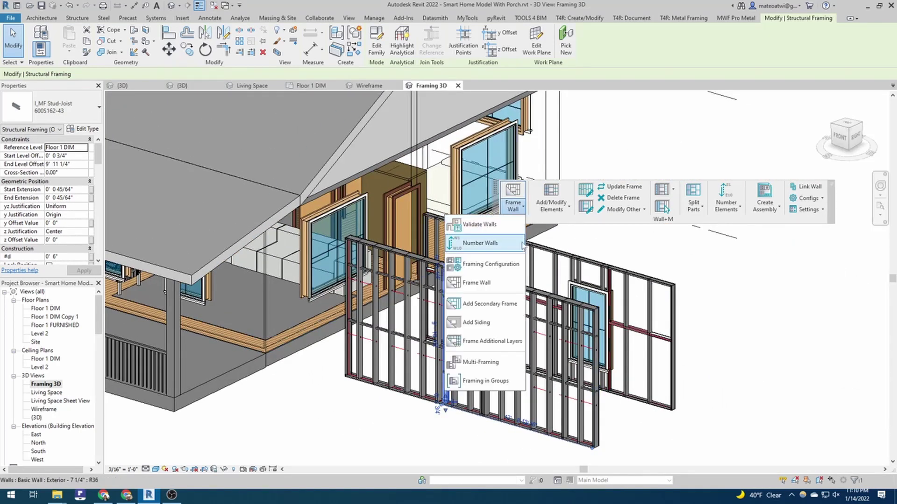
click(498, 267)
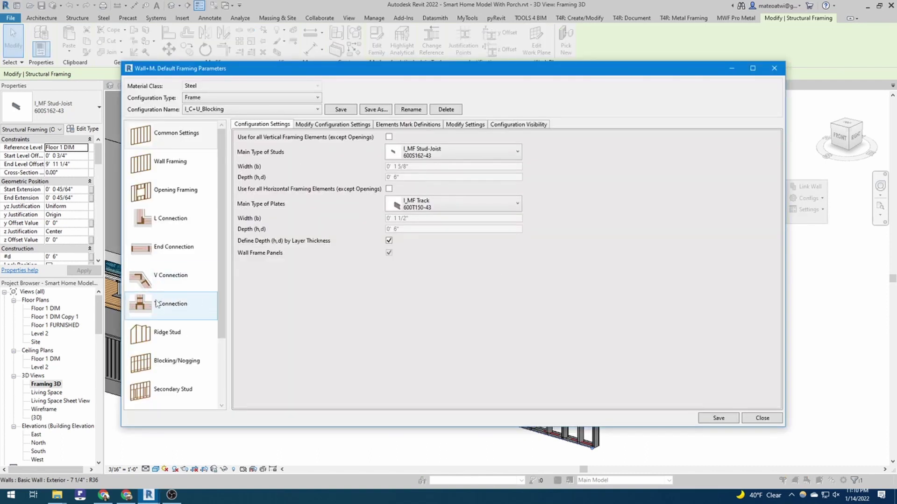
scroll(180, 308, down, 2)
click(183, 314)
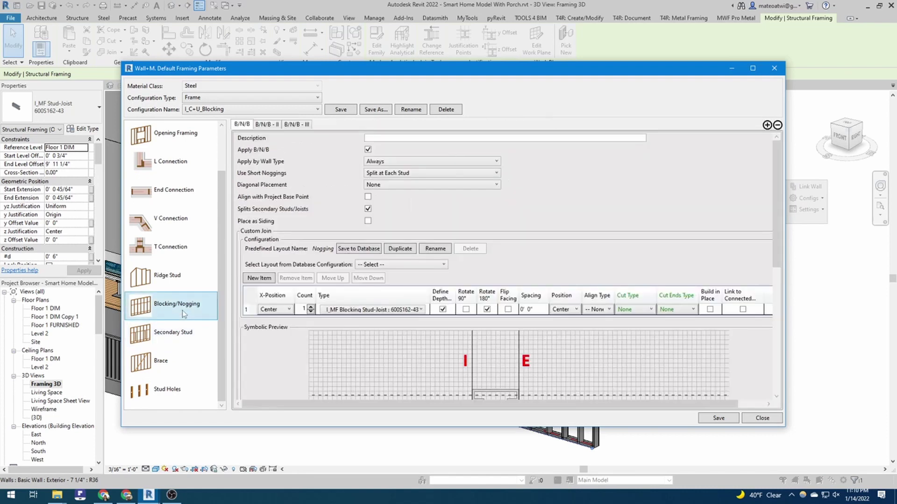
Switch to the I_C+U_Lateral Bracing configuration and review its Secondary Stud, Brace and Blocking/Nogging settings
click(223, 111)
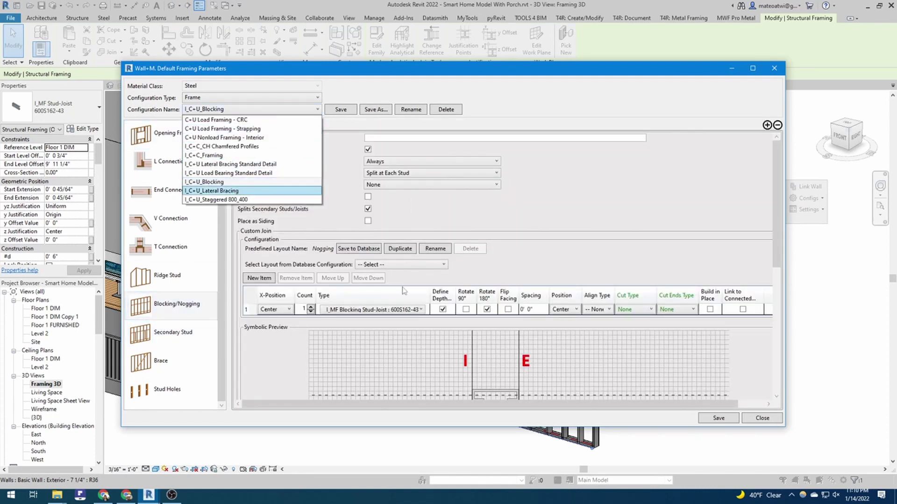
click(234, 191)
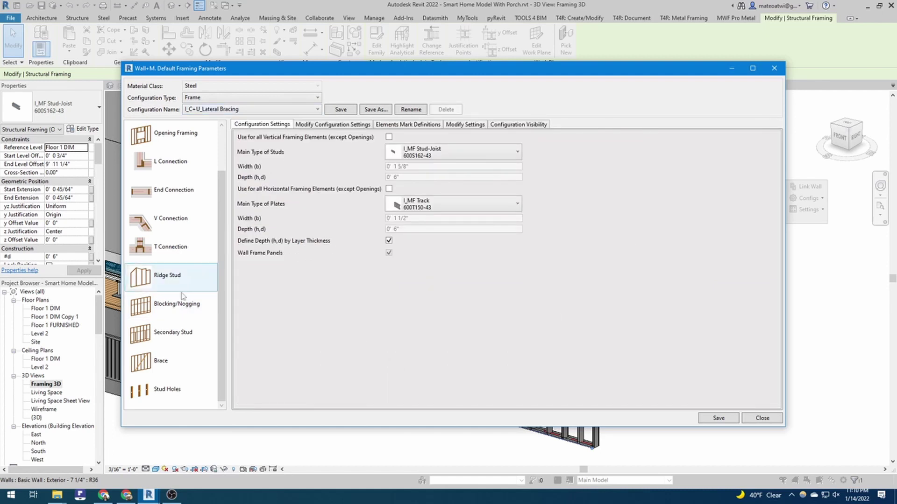
click(178, 328)
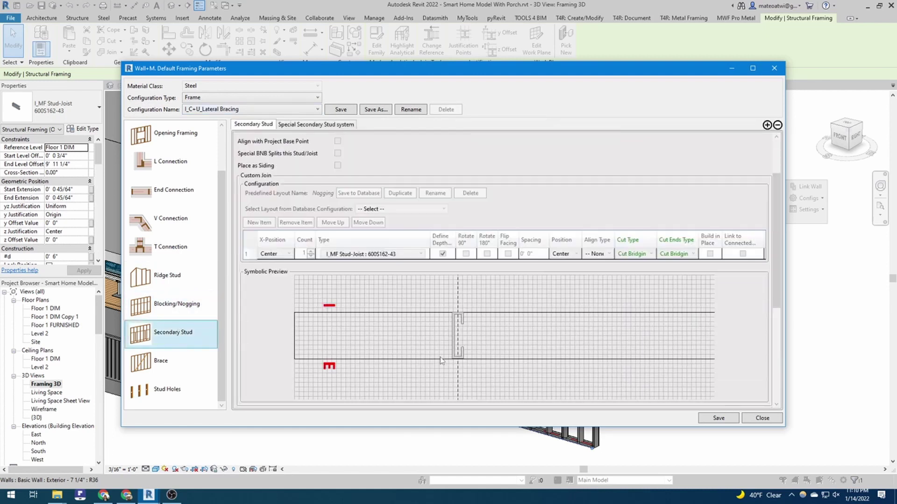
scroll(406, 356, down, 4)
click(187, 370)
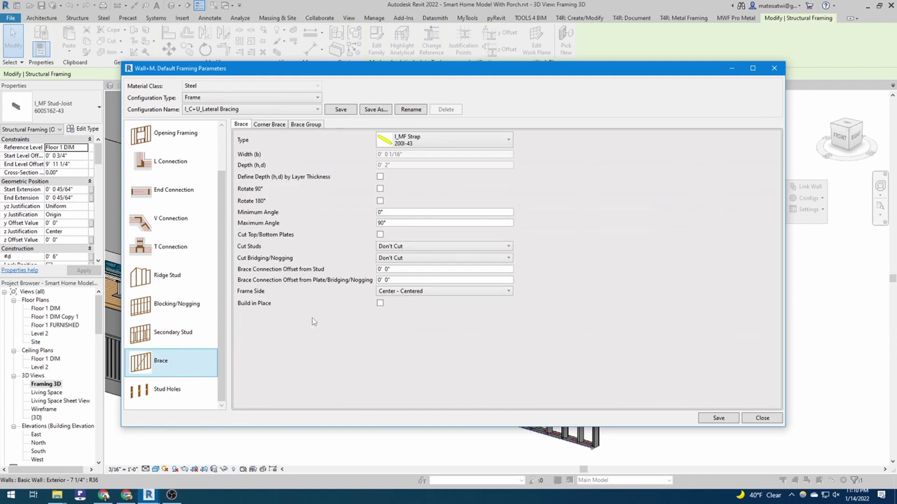
click(269, 125)
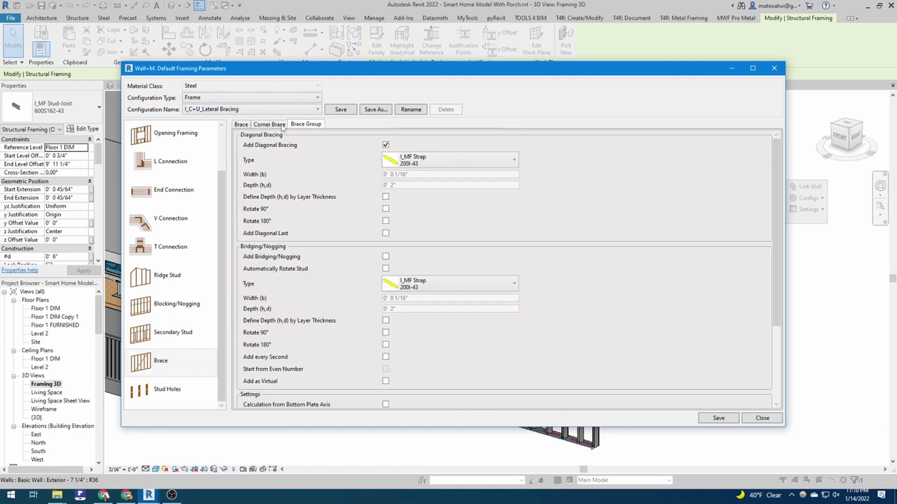
click(241, 125)
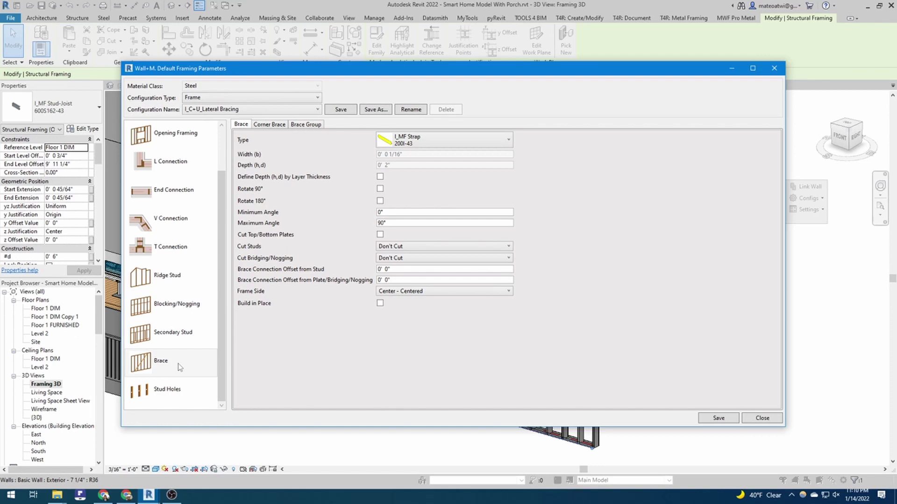
click(186, 340)
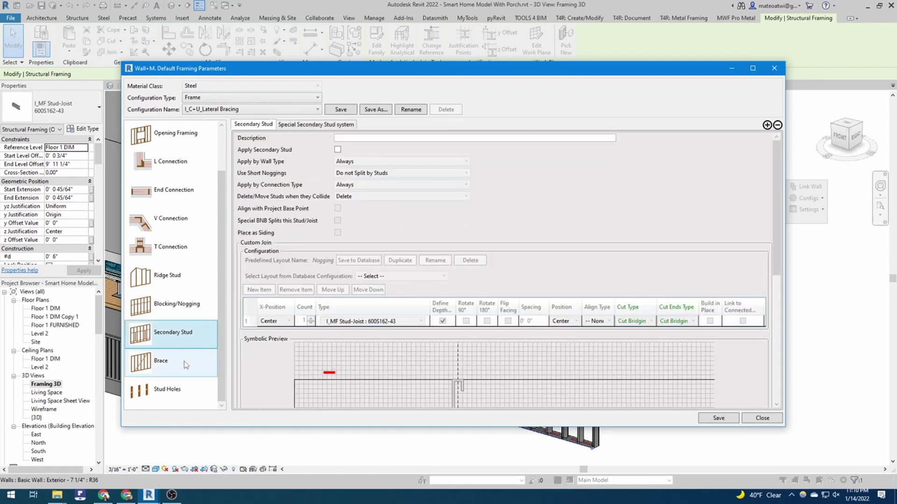
click(185, 365)
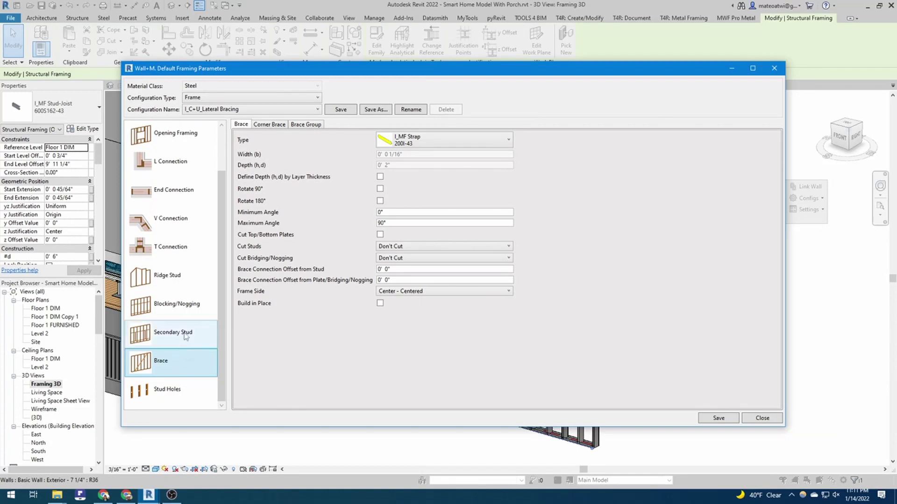
click(186, 306)
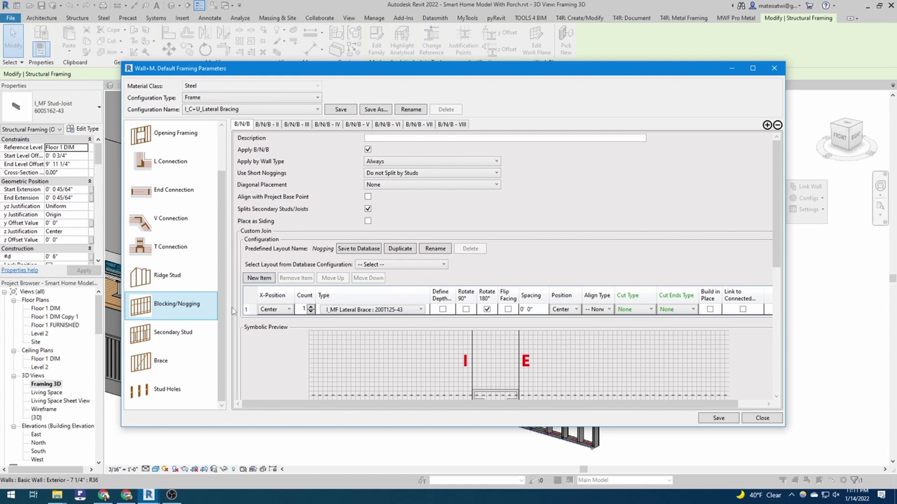
scroll(233, 312, down, 3)
Turn off Cut Holes in the Stud Holes settings of I_C+U_Lateral Bracing and close the configuration
click(169, 392)
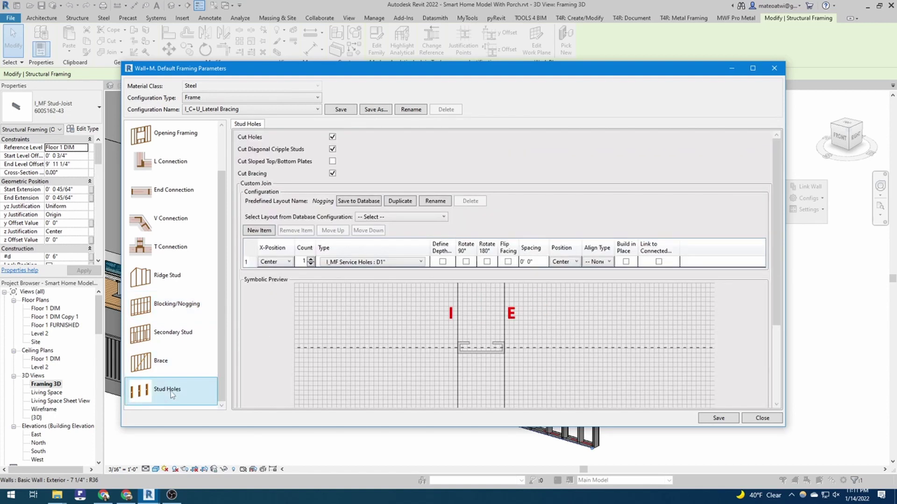
scroll(316, 336, down, 3)
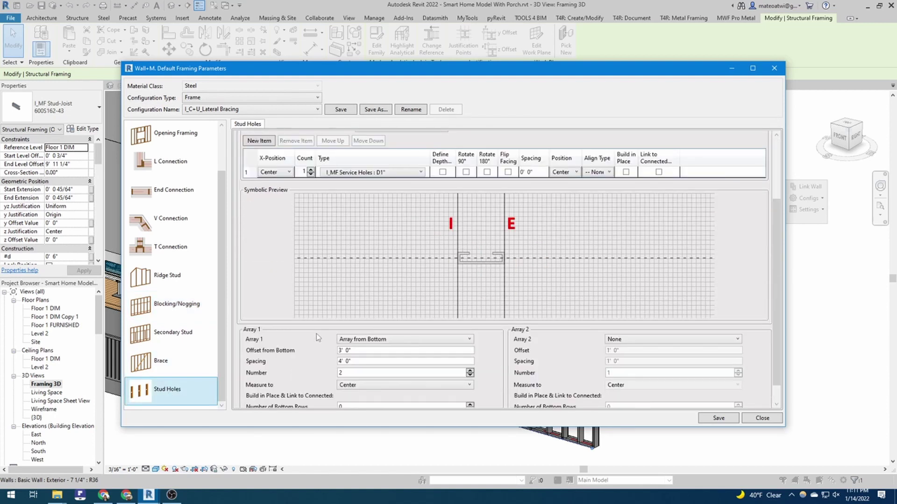
scroll(314, 318, up, 3)
click(332, 137)
click(333, 137)
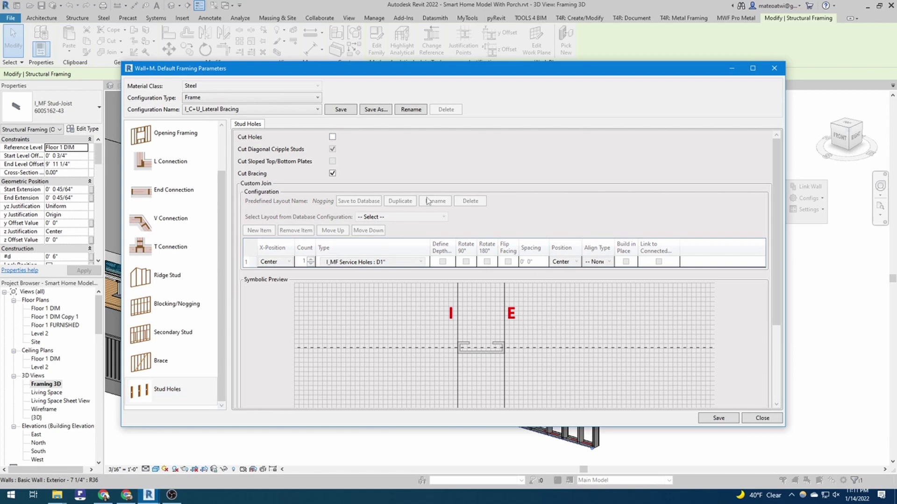
key(Escape)
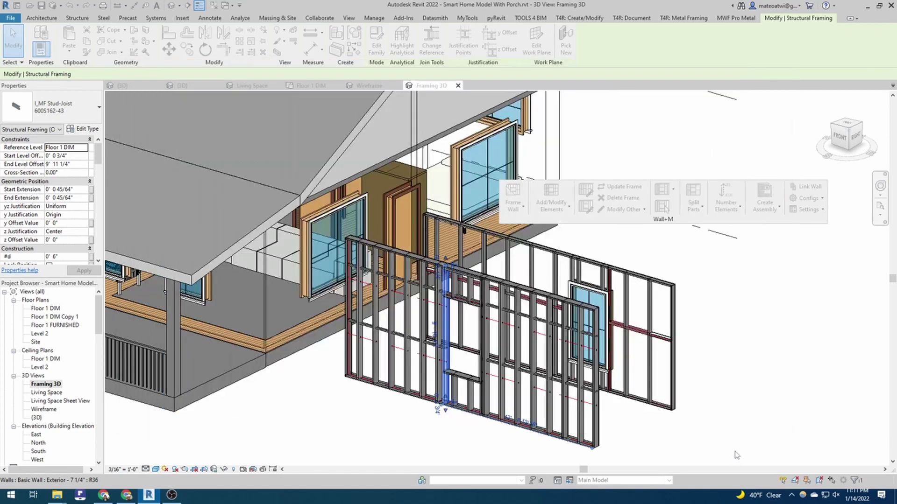
Delete the frame of the sample exterior wall and frame that wall again
click(729, 441)
click(596, 447)
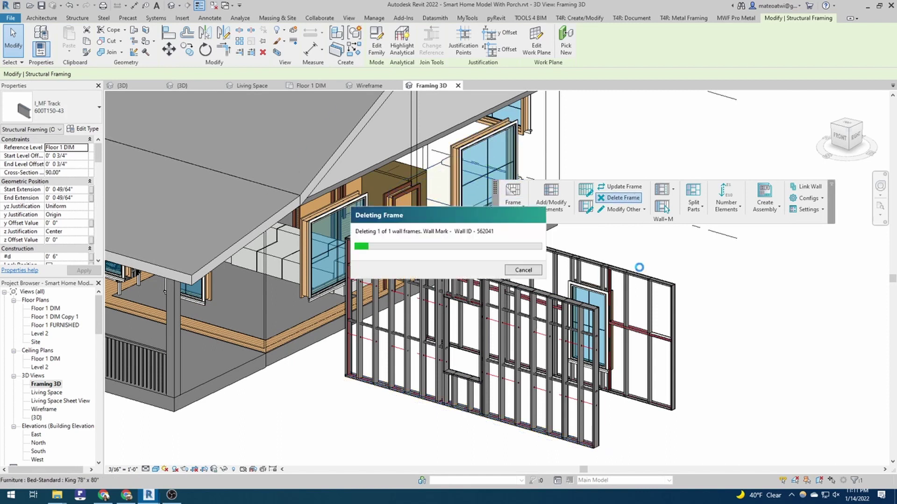
shift+middle_drag(555, 369, 565, 392)
click(567, 394)
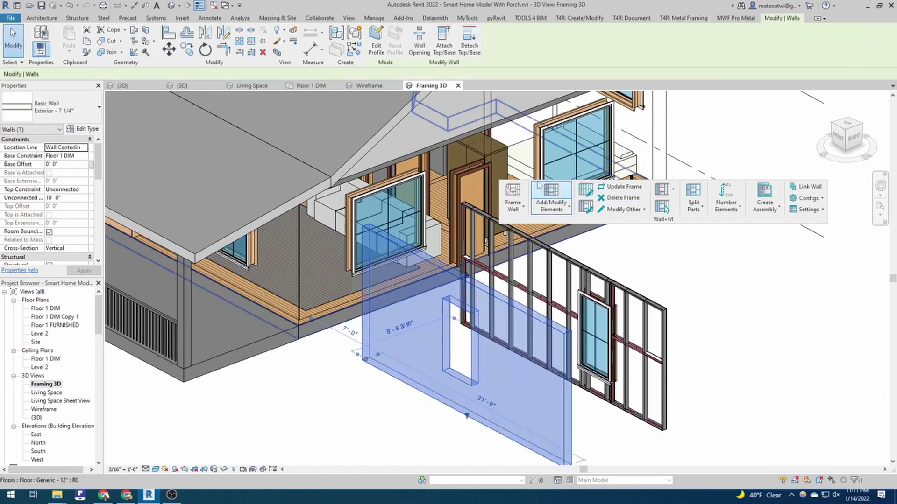
click(513, 193)
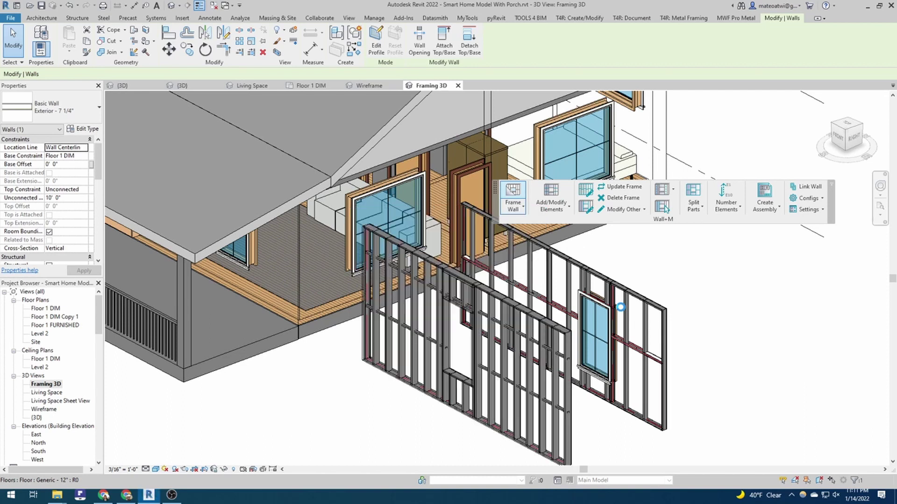
scroll(529, 428, up, 1)
scroll(529, 428, down, 2)
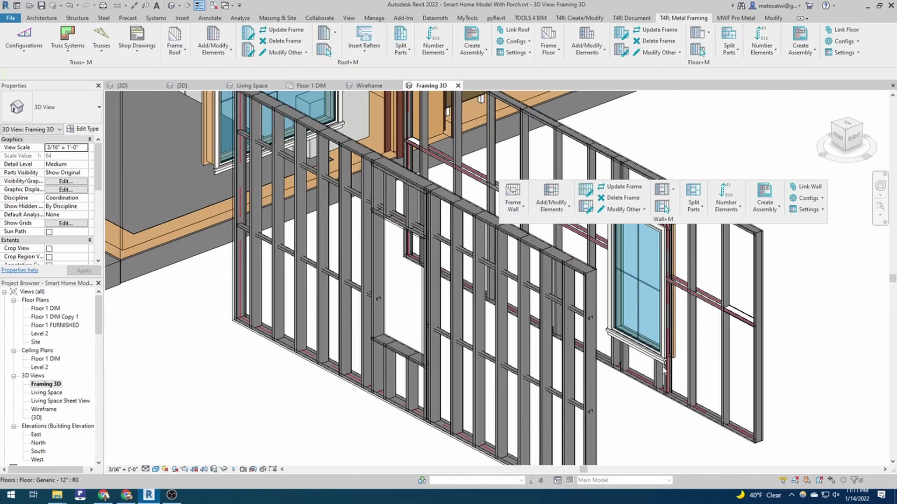
scroll(585, 294, up, 4)
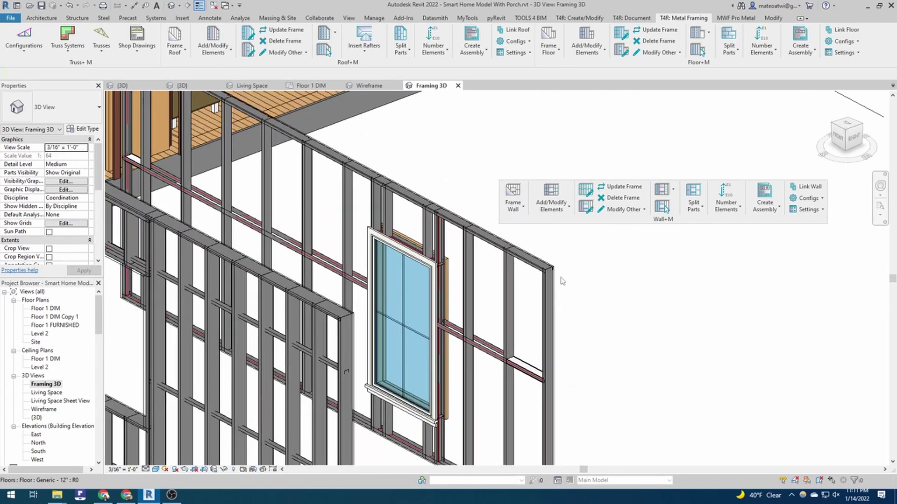
click(546, 287)
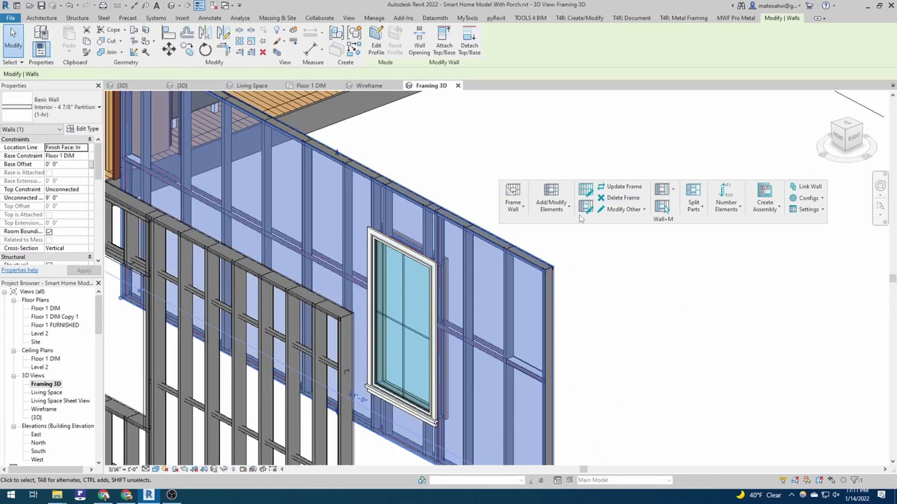
click(565, 210)
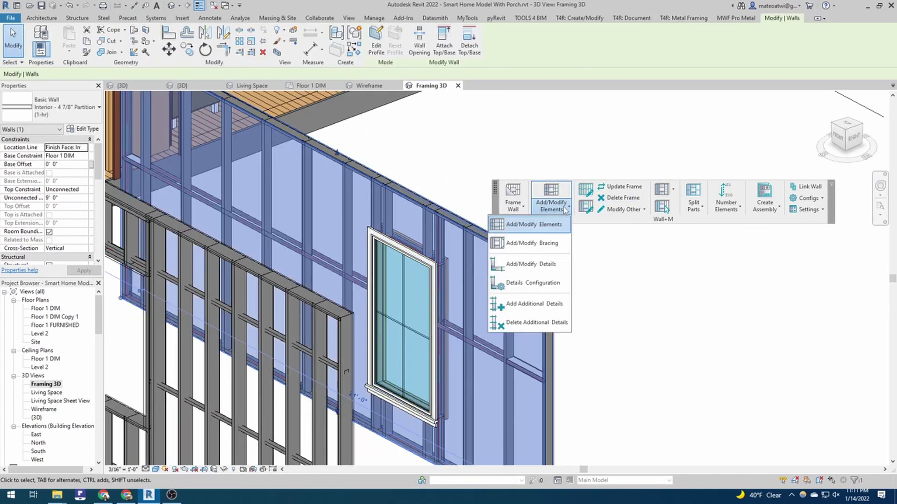
click(522, 208)
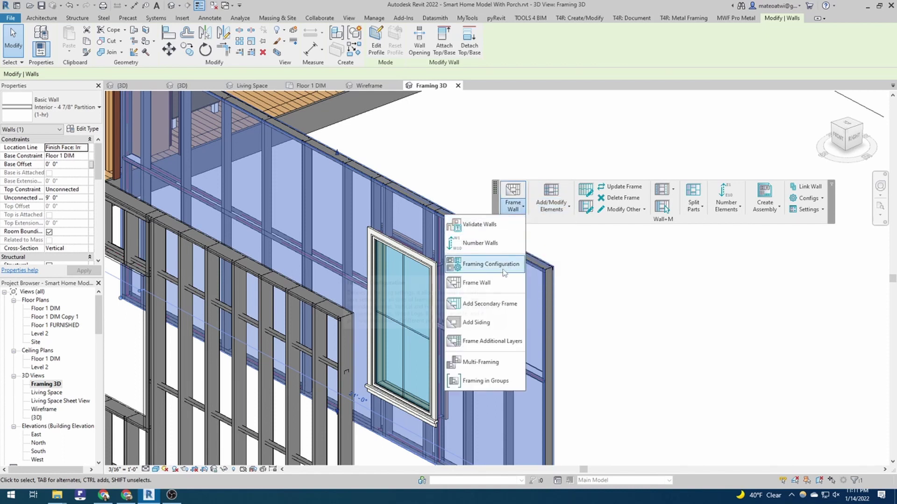
click(685, 341)
shift+middle_drag(685, 341, 336, 301)
Select the top track of the sample exterior wall's frame and examine its framing properties
click(332, 304)
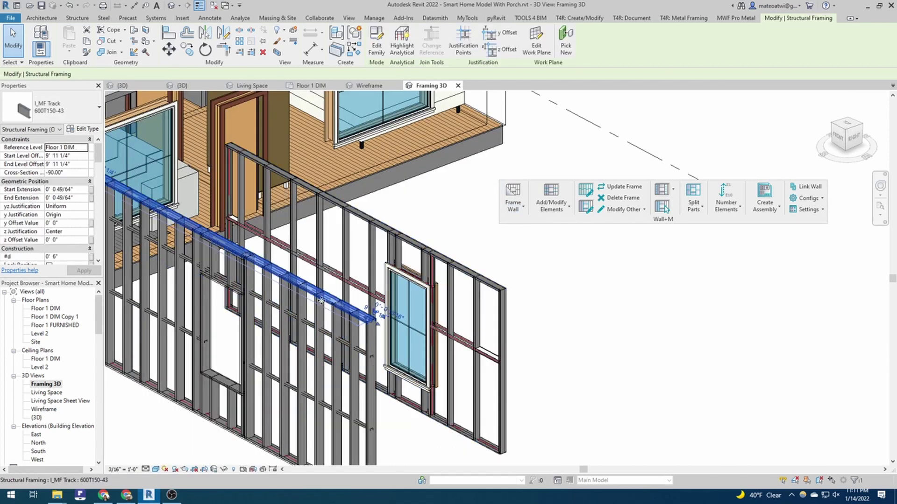
scroll(36, 203, down, 1)
scroll(37, 204, down, 10)
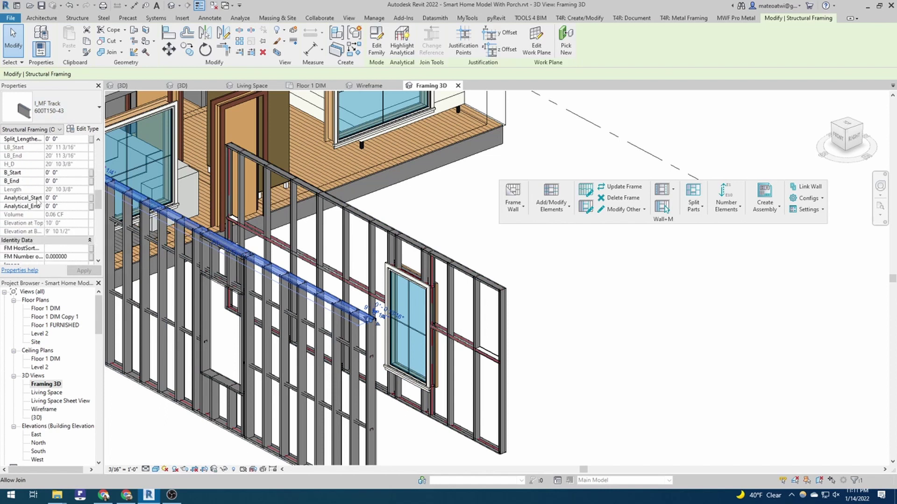
scroll(37, 201, down, 6)
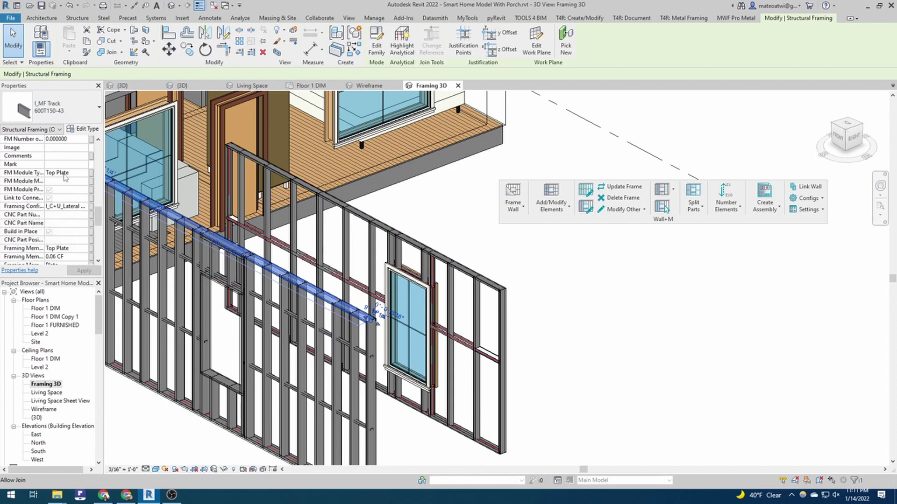
scroll(64, 180, down, 5)
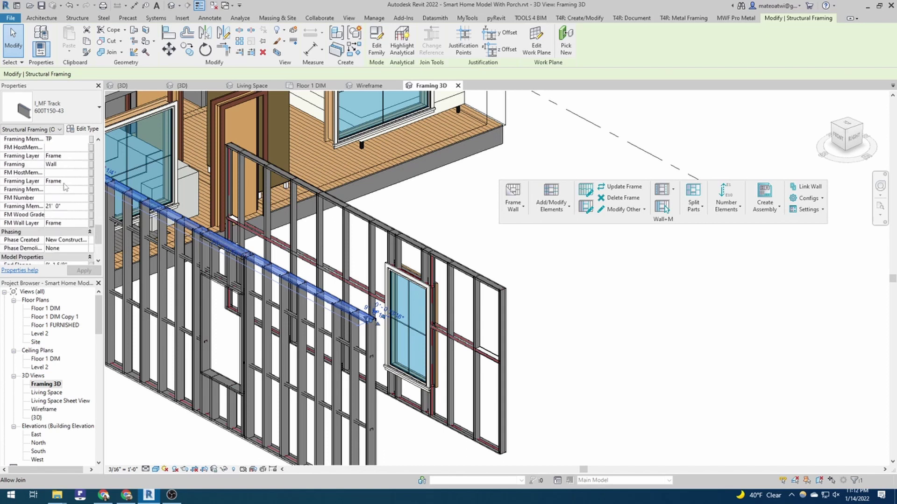
scroll(65, 187, up, 4)
scroll(391, 330, down, 3)
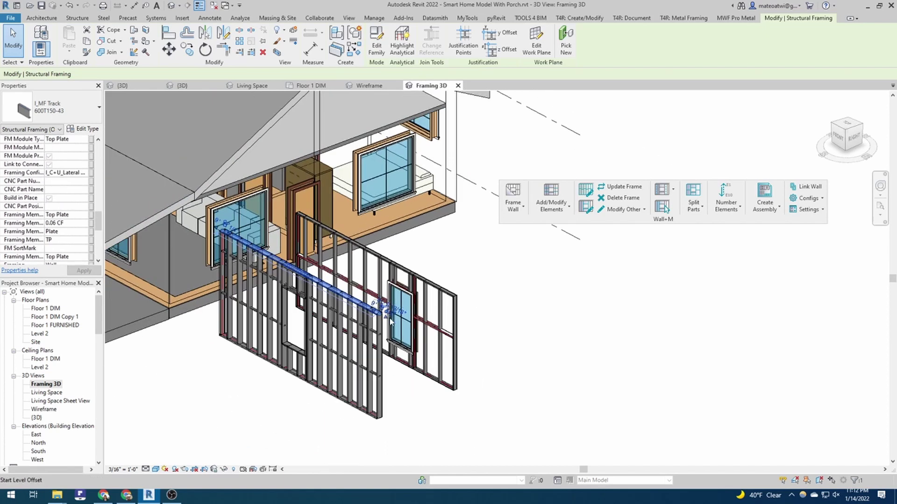
key(Tab)
click(369, 415)
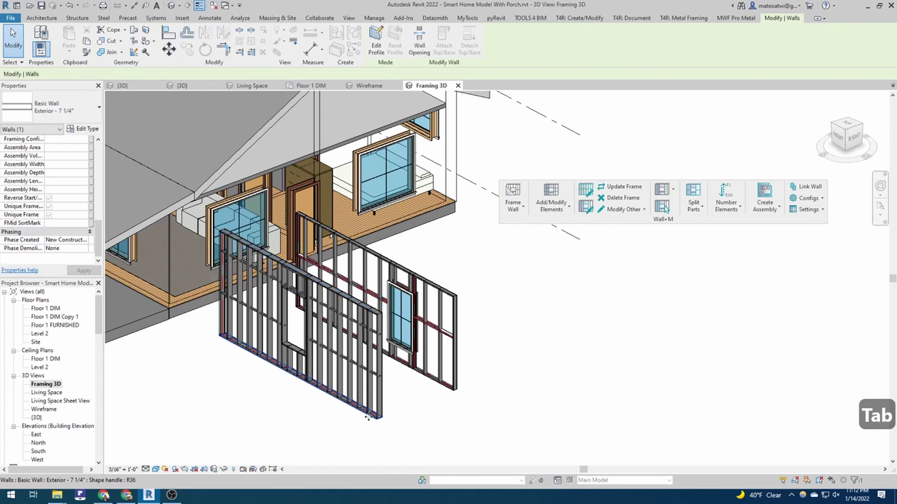
click(381, 409)
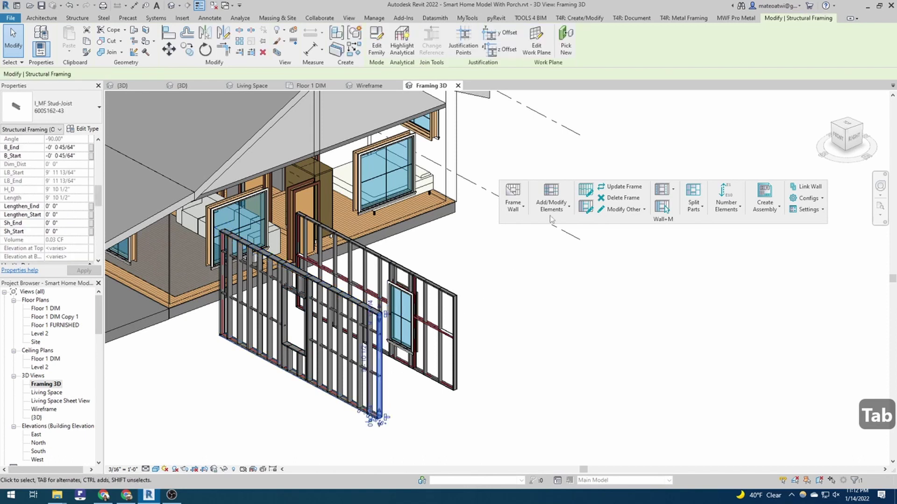
click(524, 214)
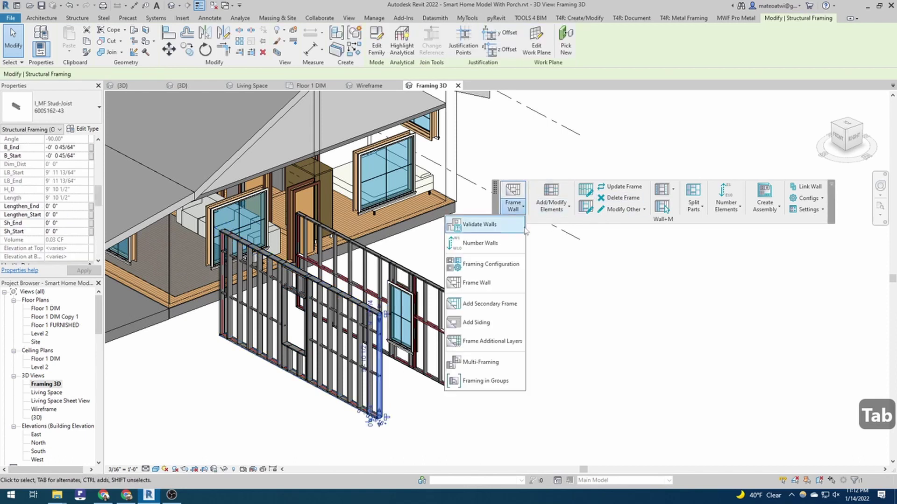
click(509, 245)
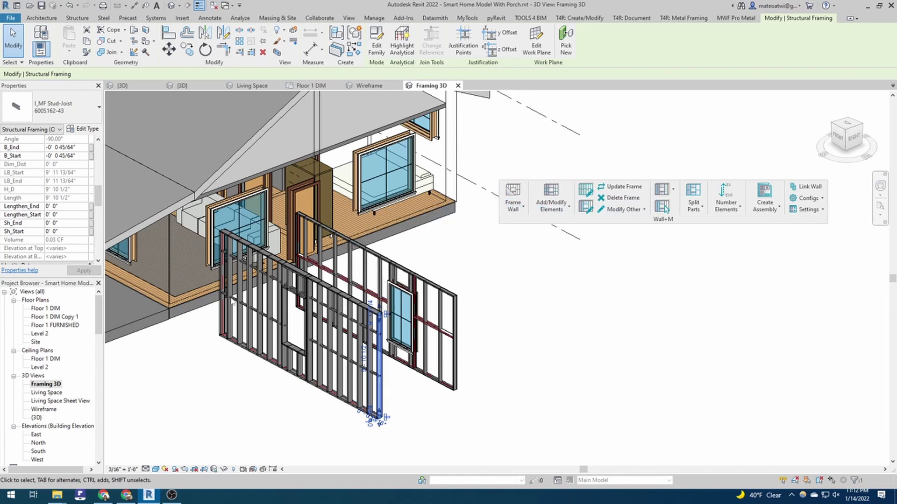
Select the house's exterior wall beside the sample walls and examine its identity data, including its Mark
click(161, 292)
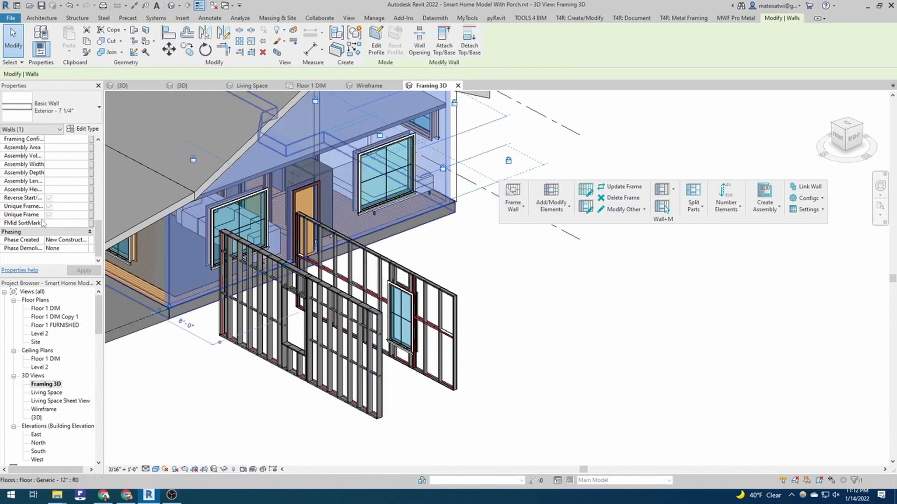
scroll(43, 223, up, 8)
scroll(42, 227, down, 5)
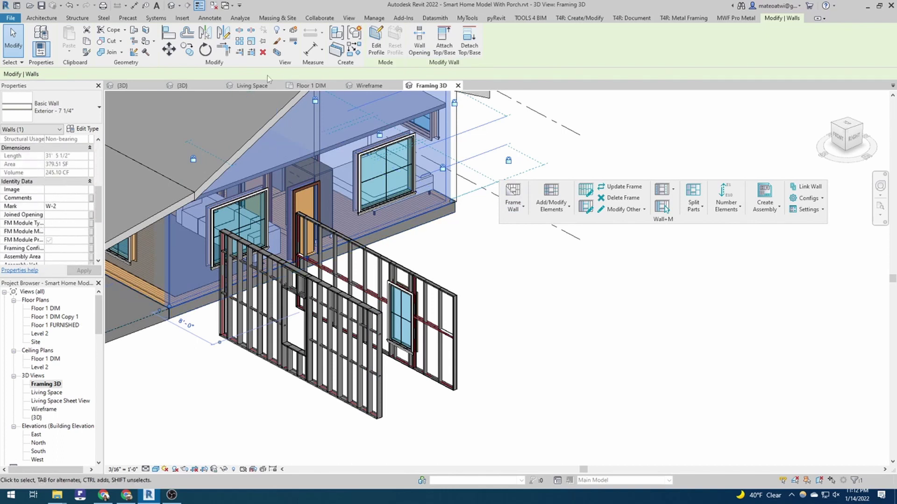
In the Floor 1 DIM plan, tag the house's exterior wall beside the Bedroom using Tag by Category with a leader
click(312, 86)
scroll(357, 180, up, 2)
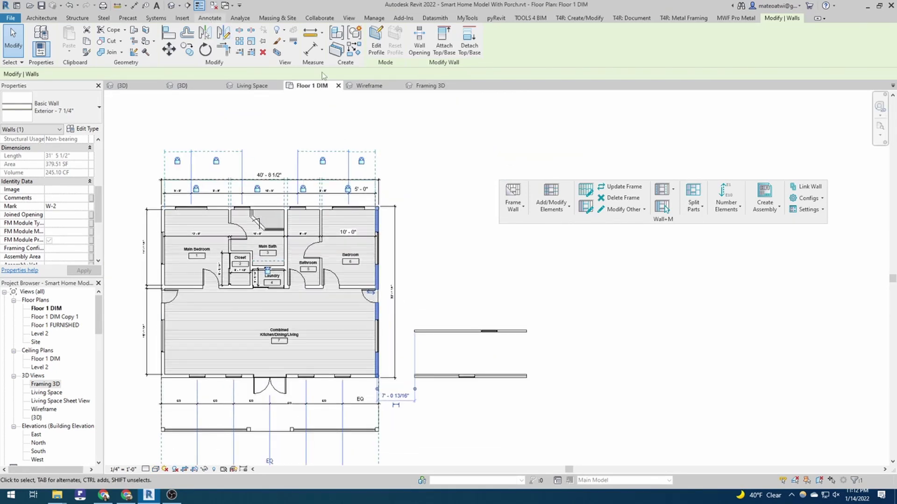
click(210, 17)
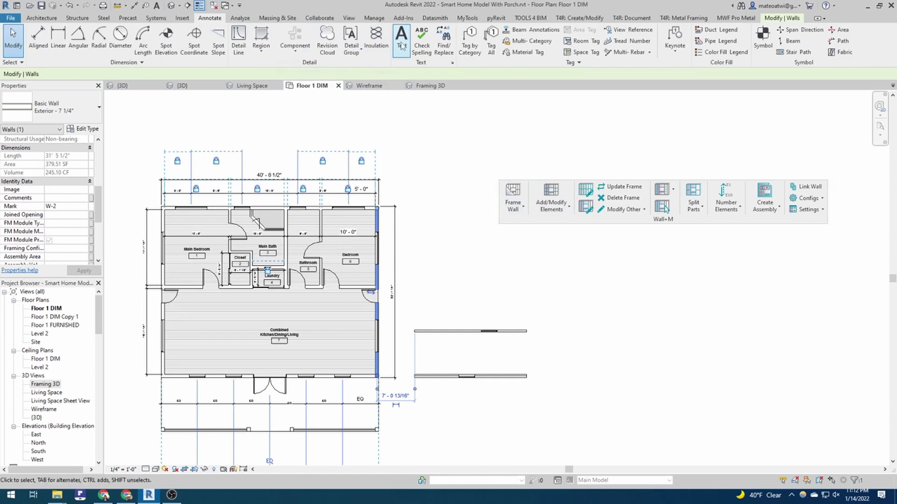
click(470, 42)
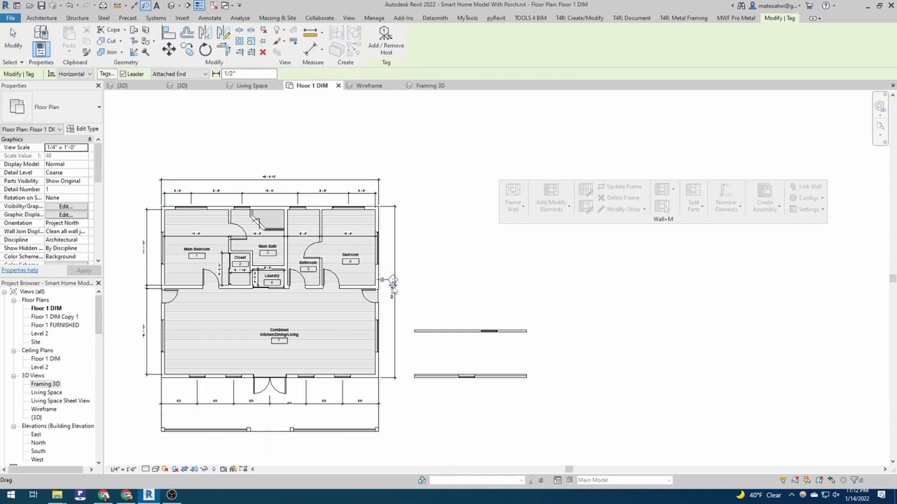
scroll(392, 285, up, 1)
scroll(393, 286, up, 5)
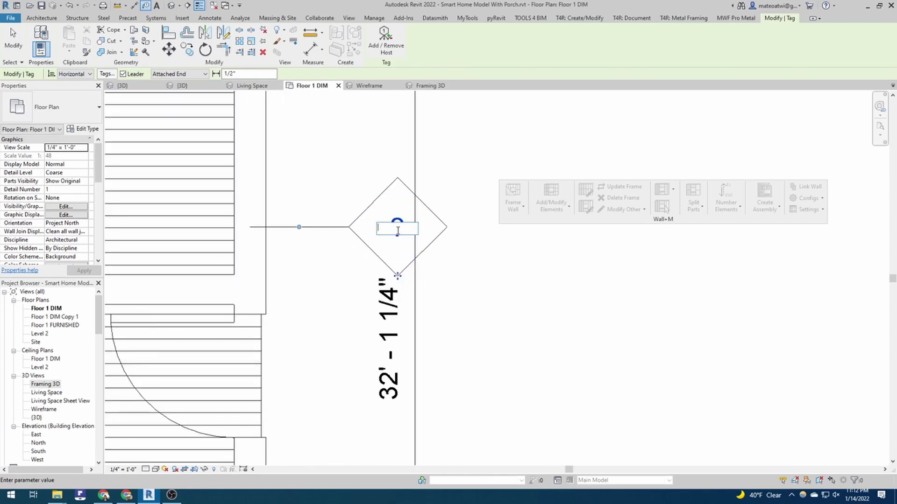
click(395, 229)
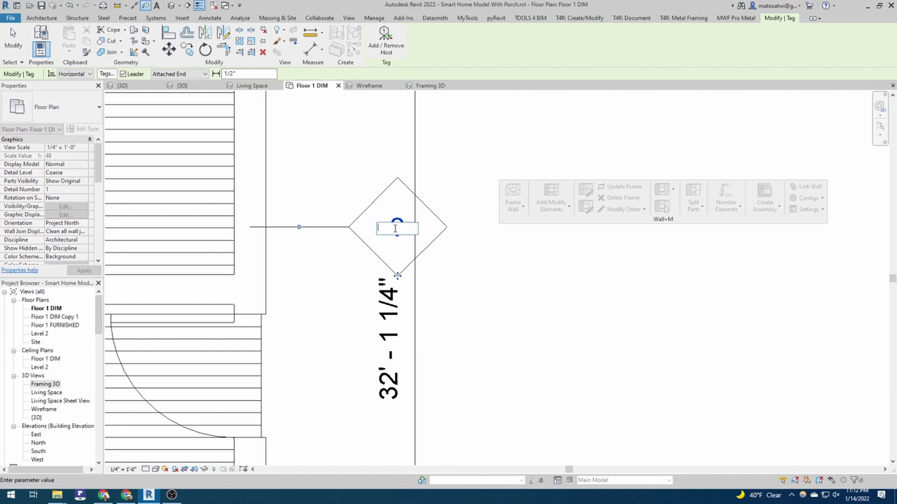
click(504, 286)
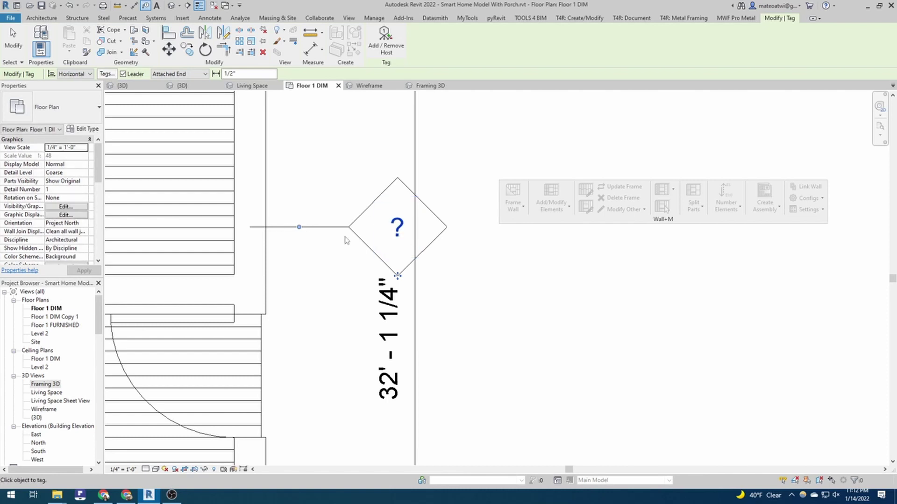
key(Escape)
key(Escape)
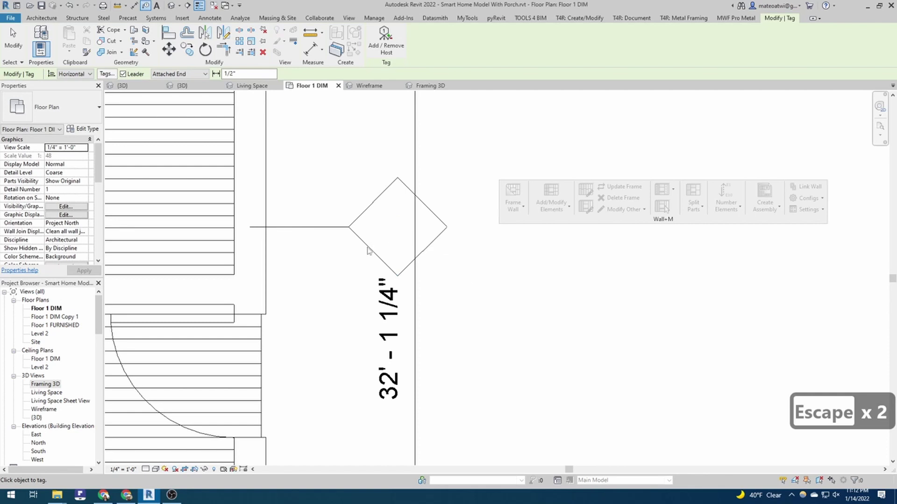
scroll(421, 235, down, 2)
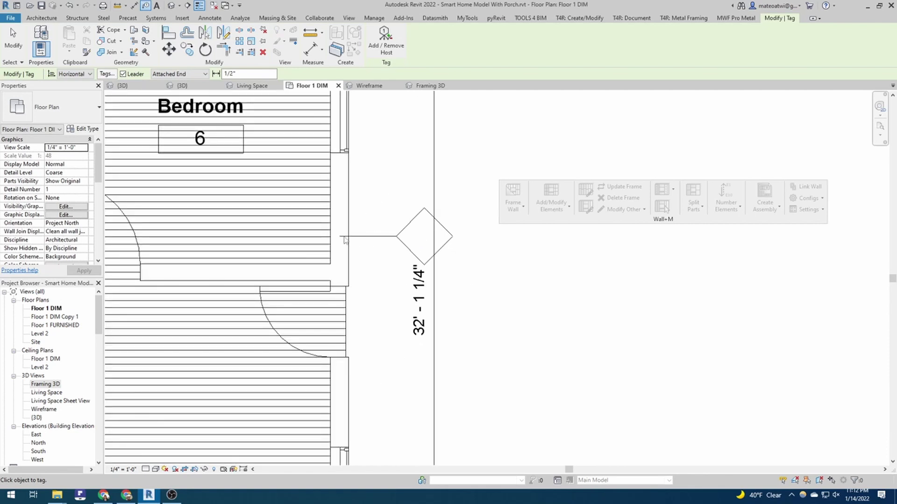
End the tagging command and open the family of the exterior wall's tag for editing
click(344, 240)
scroll(395, 277, down, 5)
key(Escape)
key(Escape)
click(308, 257)
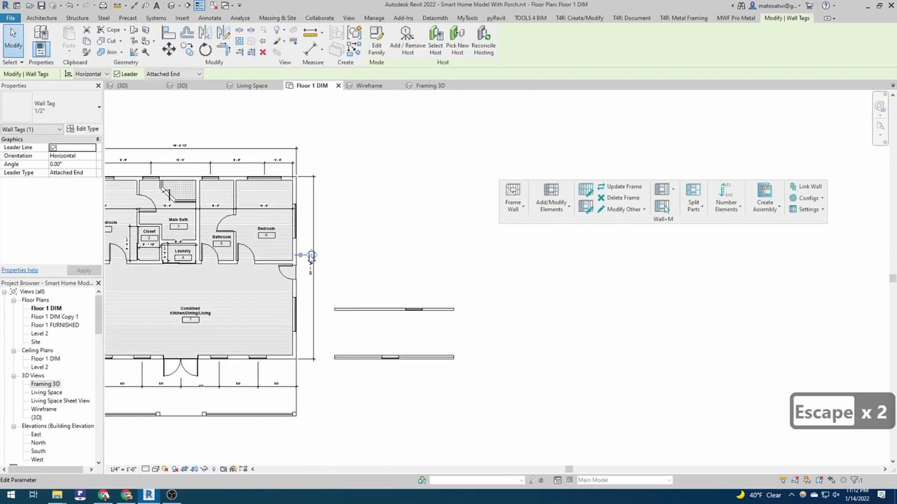
scroll(301, 252, up, 5)
click(378, 41)
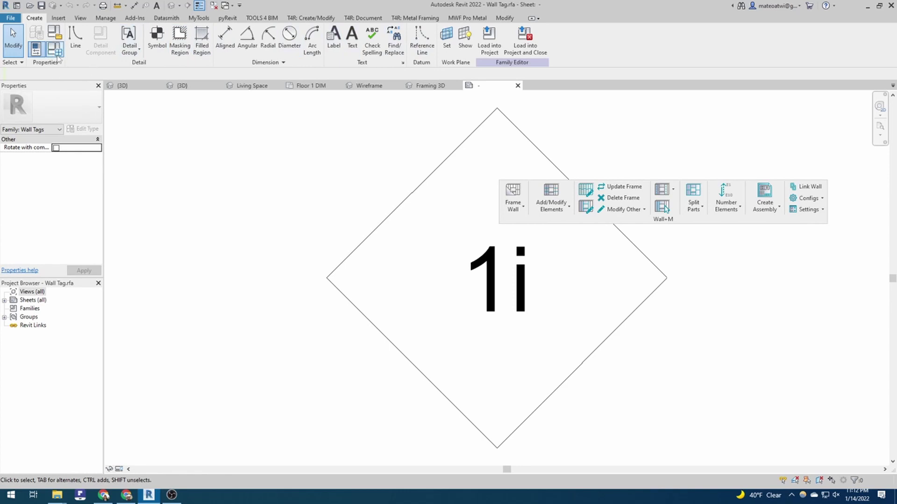
Edit the label inside the wall tag and add the Mark parameter to it
click(524, 297)
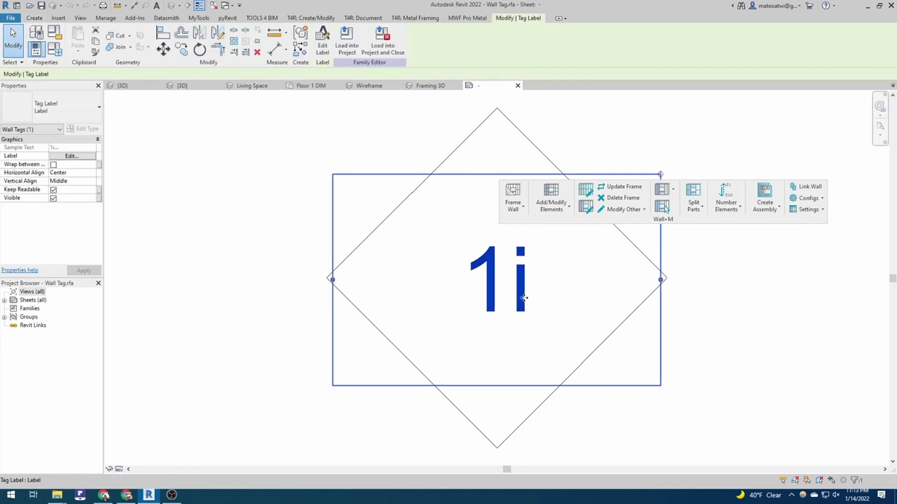
click(329, 52)
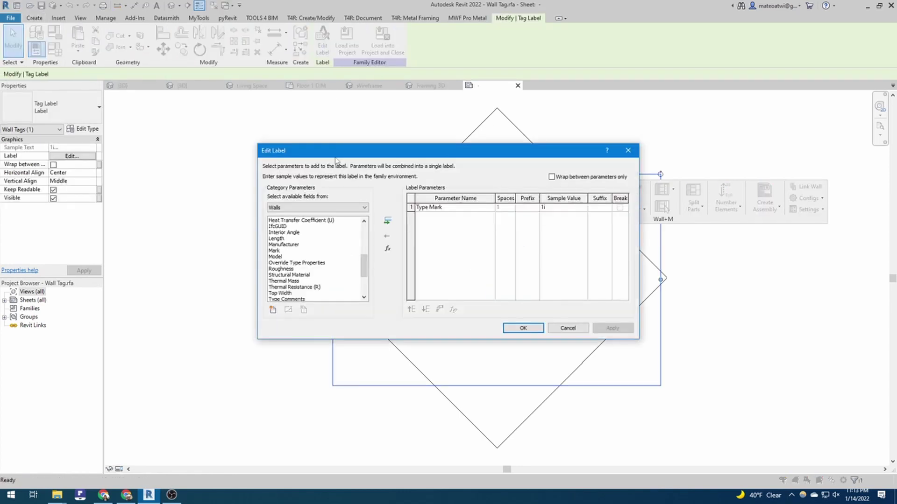
scroll(322, 271, down, 3)
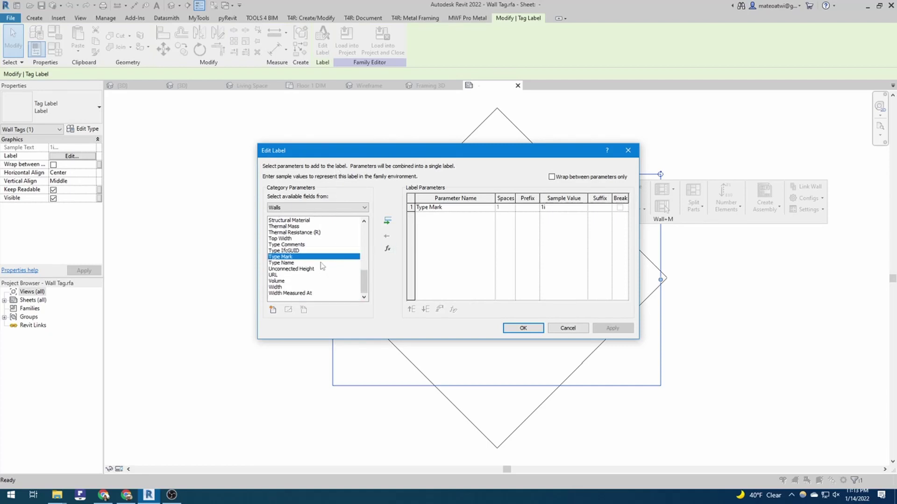
click(321, 263)
scroll(320, 261, up, 15)
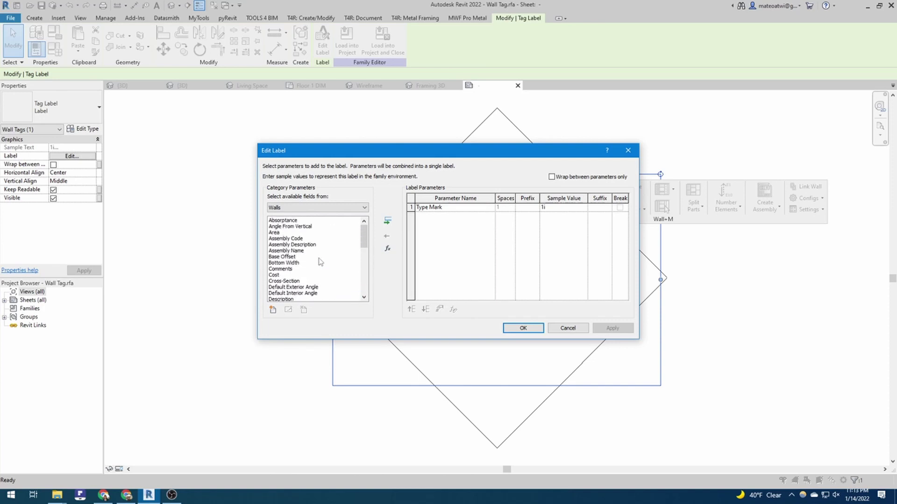
scroll(321, 262, down, 3)
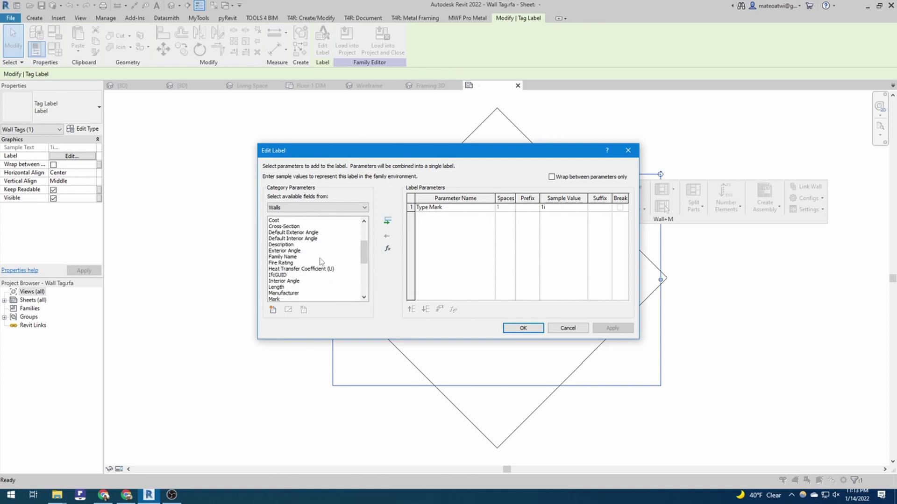
scroll(319, 262, down, 4)
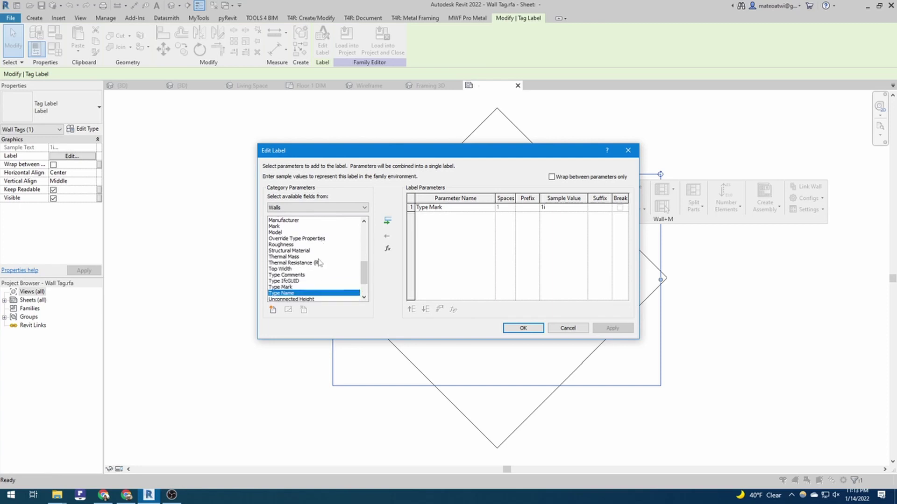
click(295, 226)
click(388, 221)
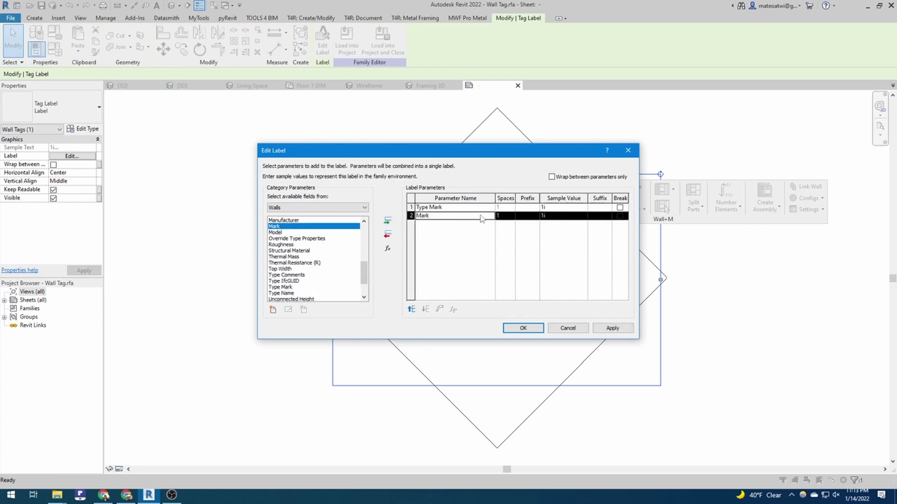
Remove the Type Mark parameter from the wall tag's label and accept the label
click(514, 205)
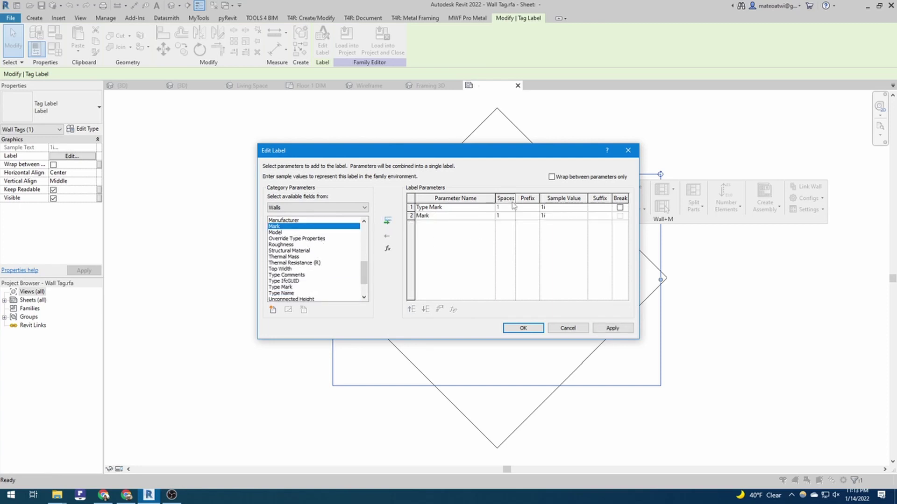
click(413, 207)
click(388, 234)
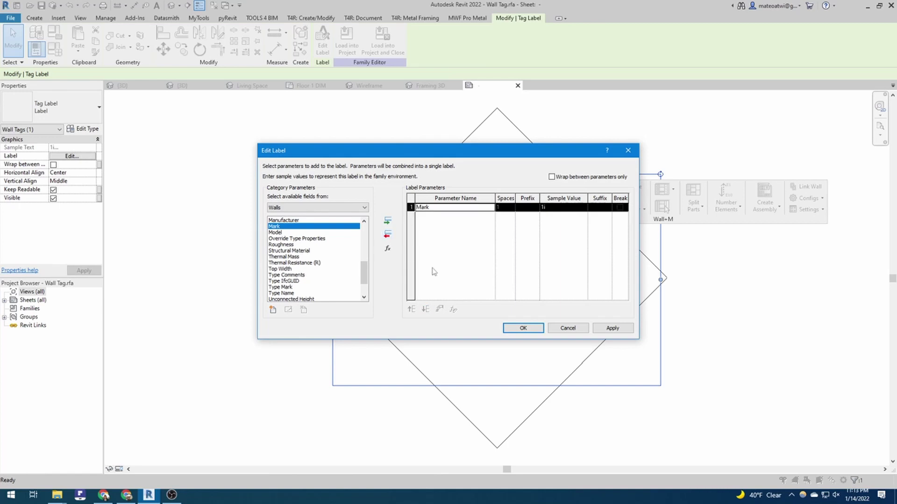
click(510, 330)
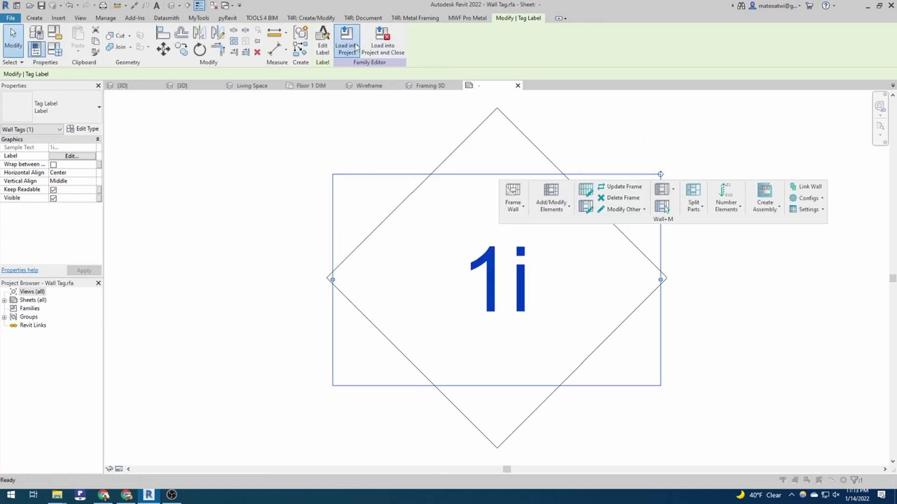
Load the edited wall tag family into Smart Home Model With Porch.rvt and check the tag on the Floor 1 DIM plan
click(347, 47)
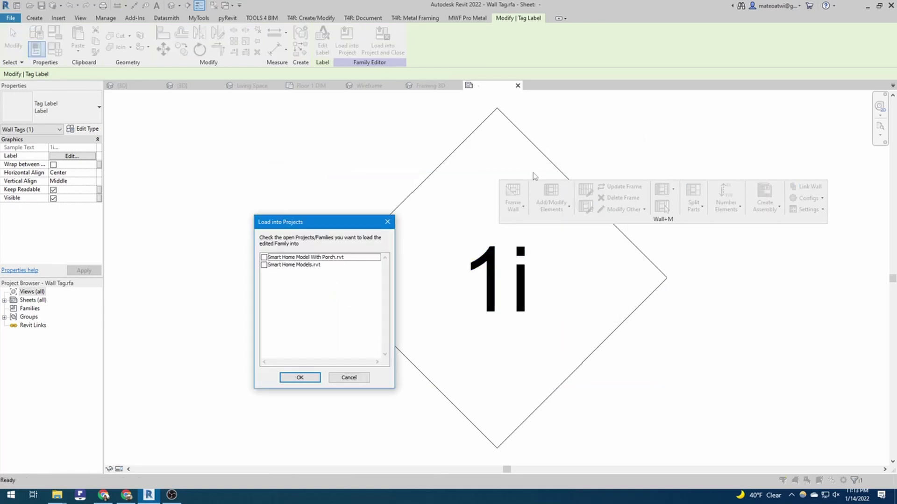
click(263, 258)
click(300, 377)
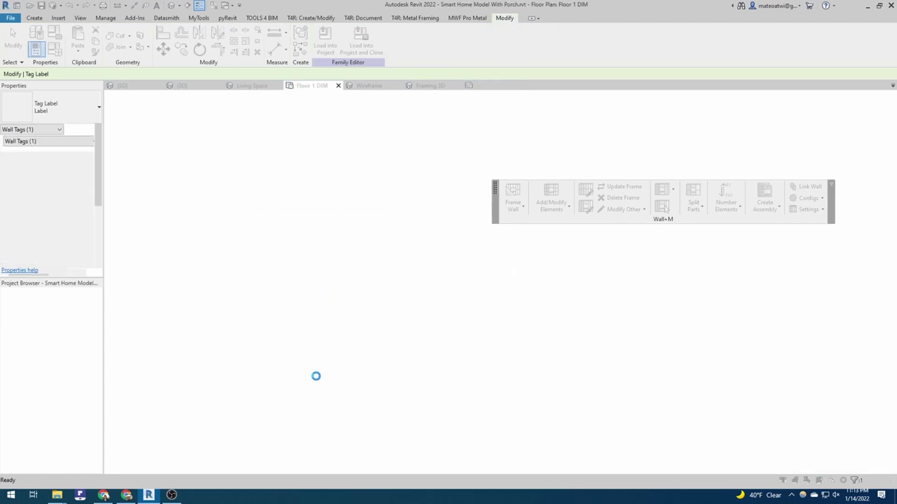
click(456, 223)
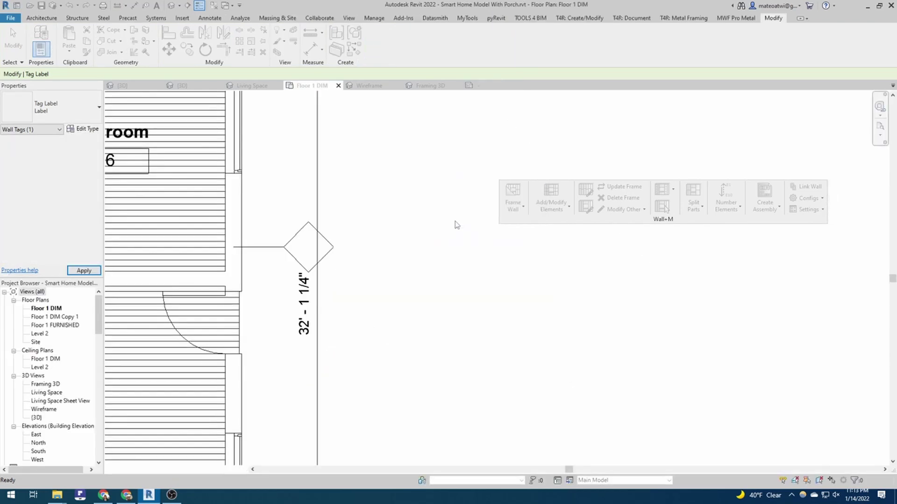
scroll(378, 282, down, 2)
scroll(378, 282, up, 1)
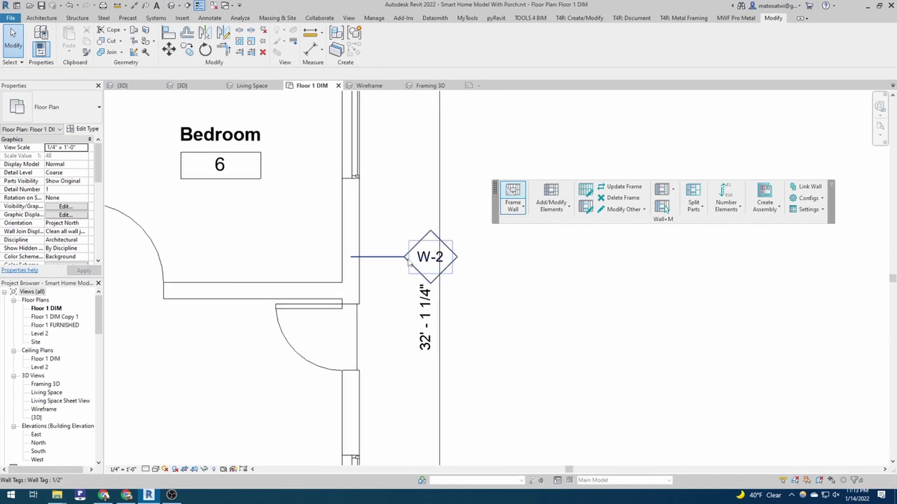
scroll(428, 271, down, 5)
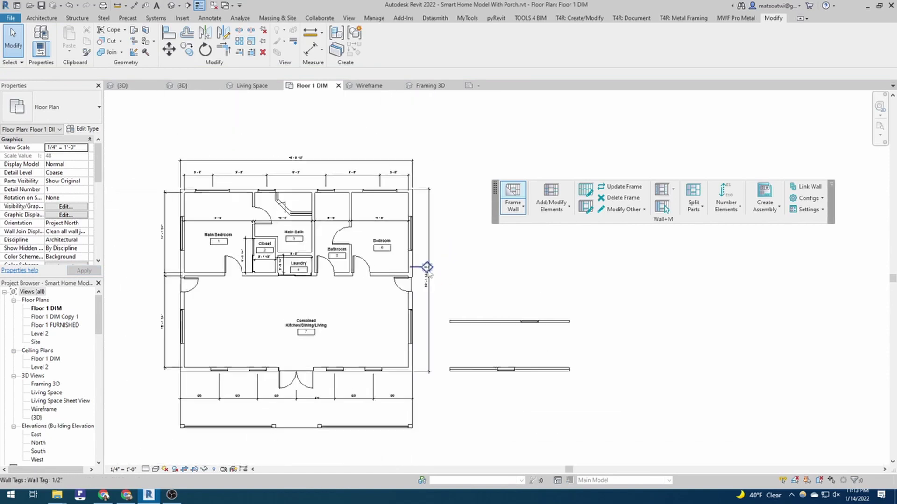
scroll(427, 270, up, 4)
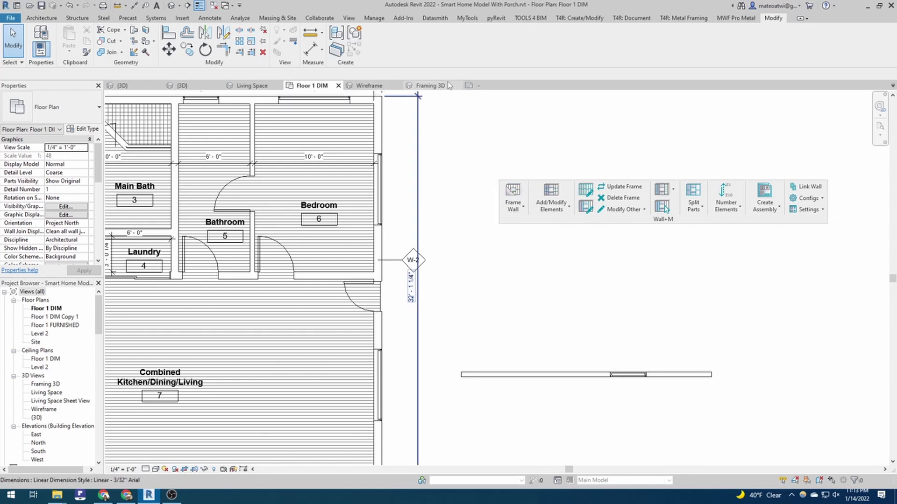
Switch to the Framing 3D view and run Number Elements on a stud of the front framed wall
click(428, 86)
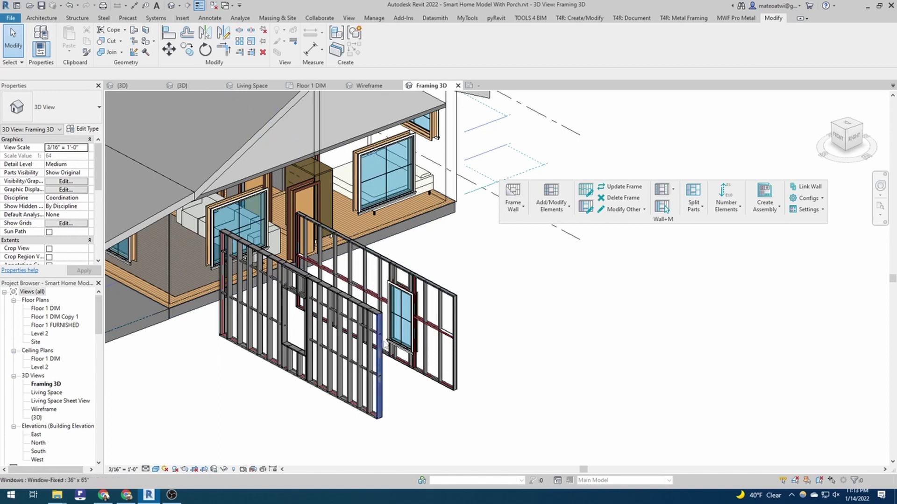
scroll(362, 415, up, 3)
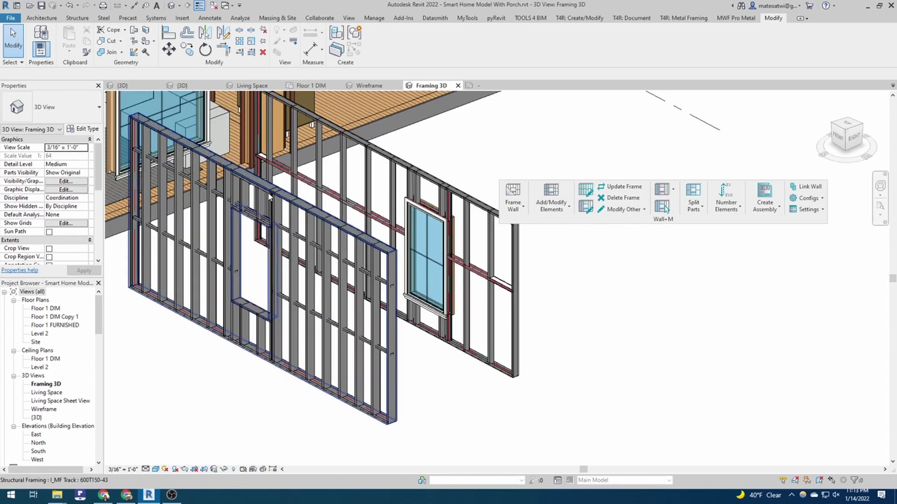
click(327, 382)
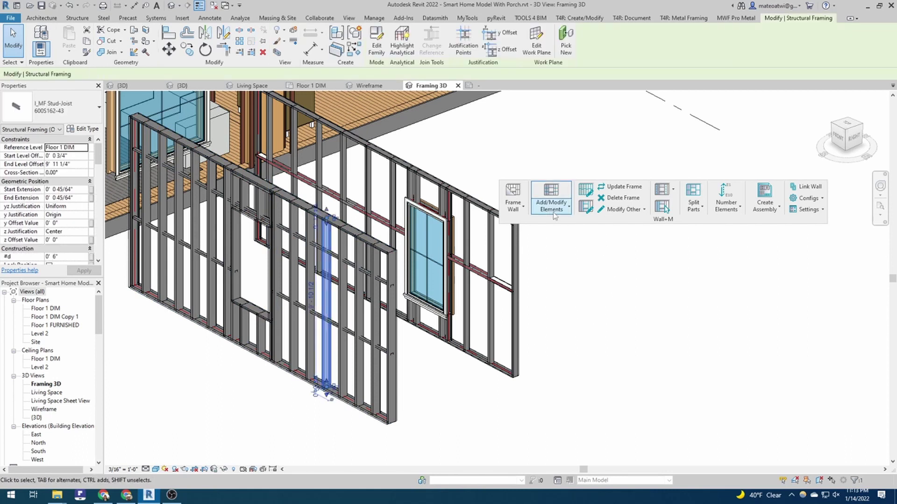
click(738, 211)
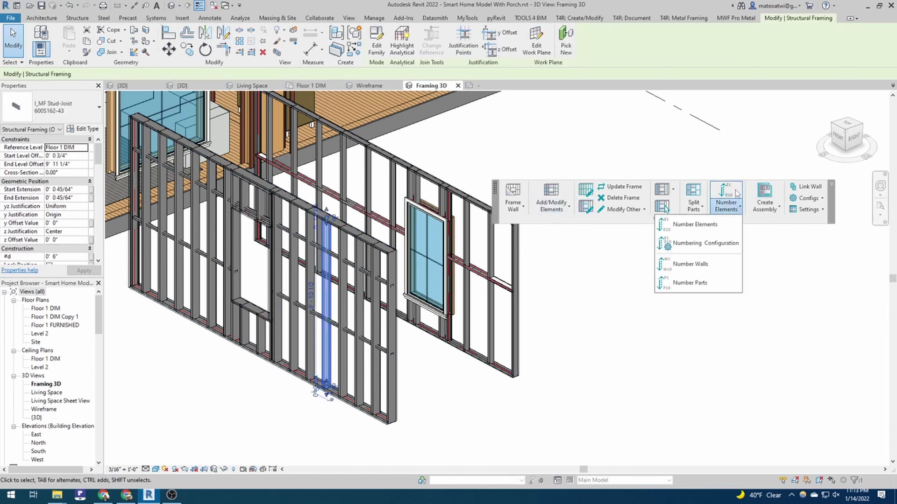
click(718, 224)
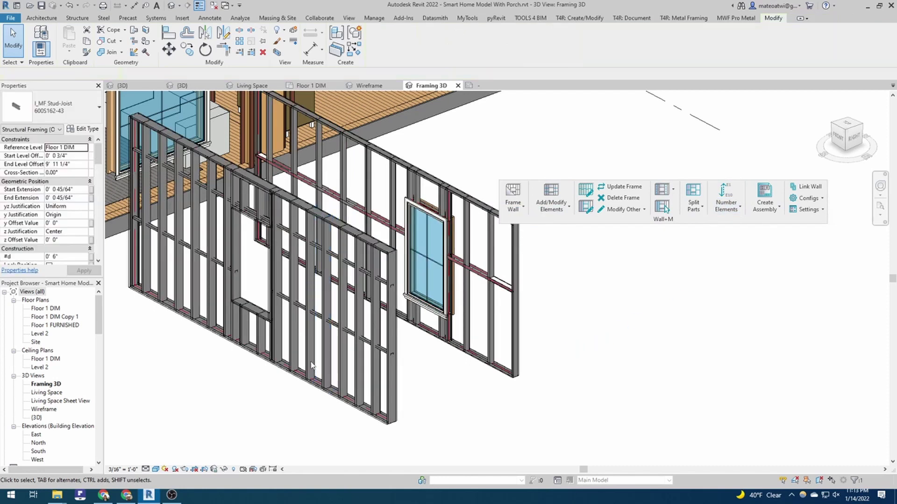
Select the neighbouring stud in the front wall and check its CNC part and FM SortMark properties
click(308, 289)
scroll(22, 212, down, 1)
scroll(21, 213, down, 10)
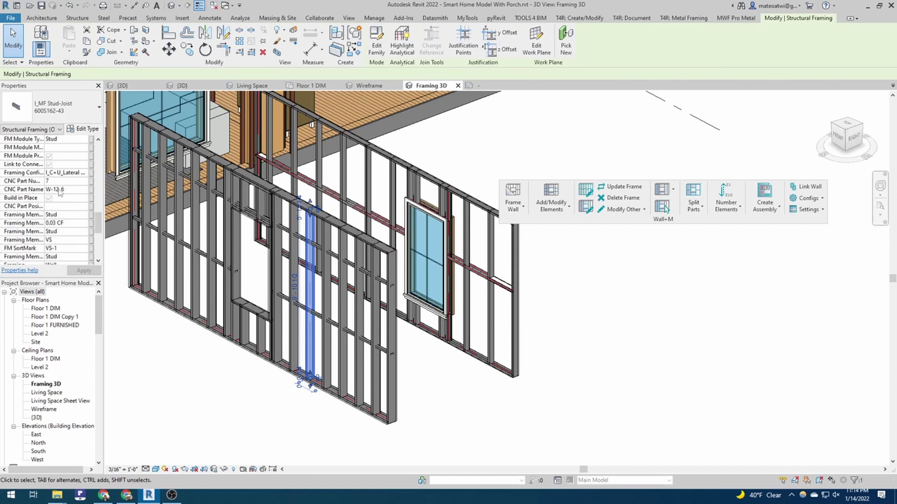
scroll(64, 198, down, 4)
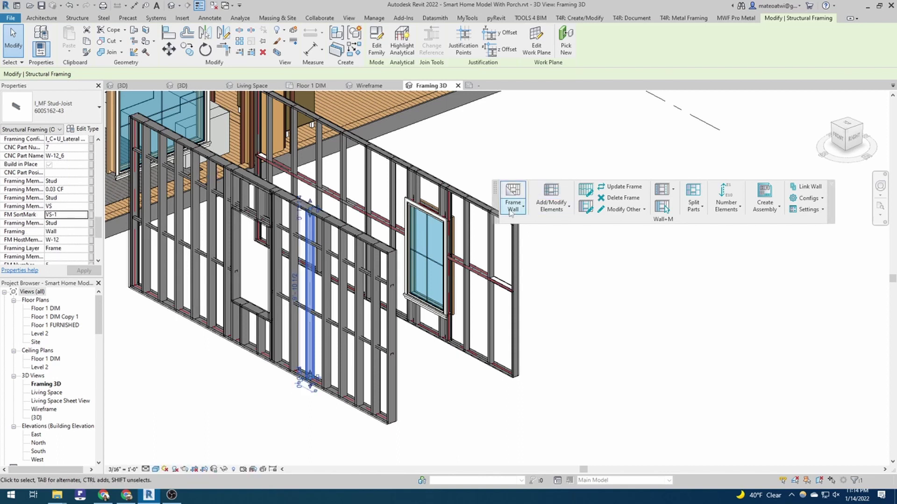
Review the Vertical Stud's Framing Member Mark in the default framing parameters' element mark definitions and close the dialog without saving
click(523, 206)
click(505, 264)
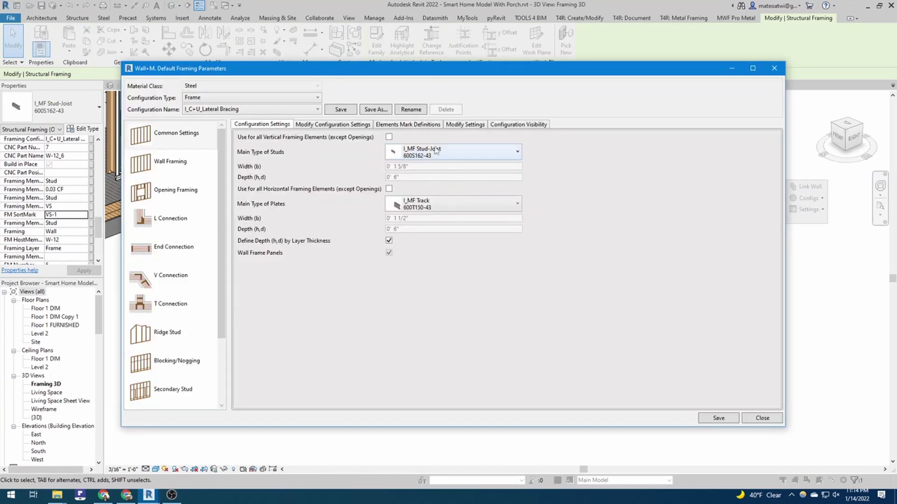
click(427, 125)
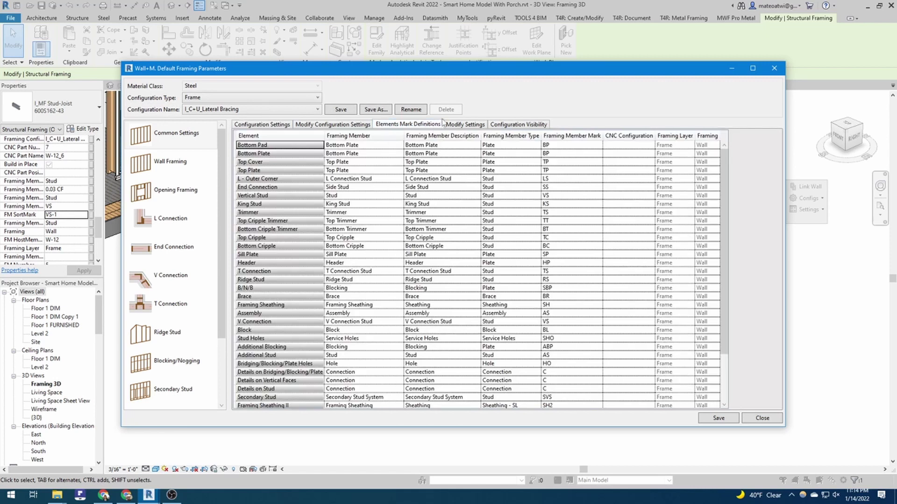
scroll(545, 150, down, 2)
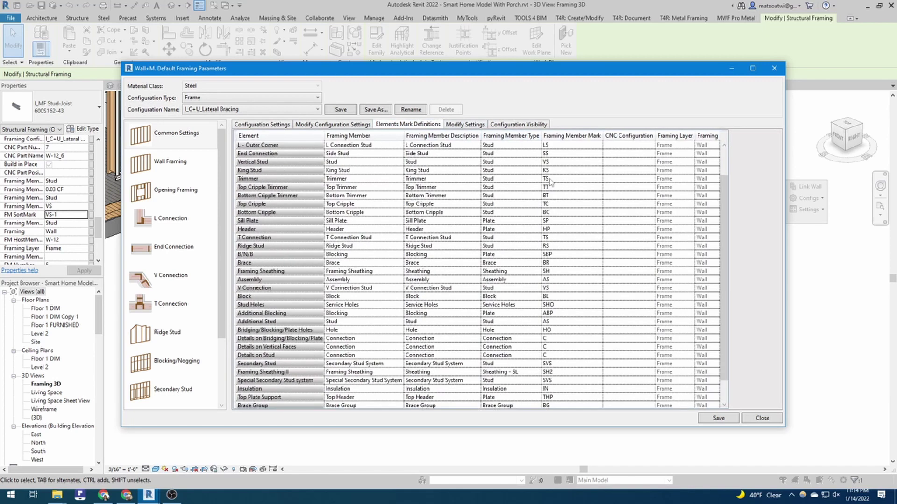
scroll(550, 183, up, 2)
click(553, 187)
click(552, 196)
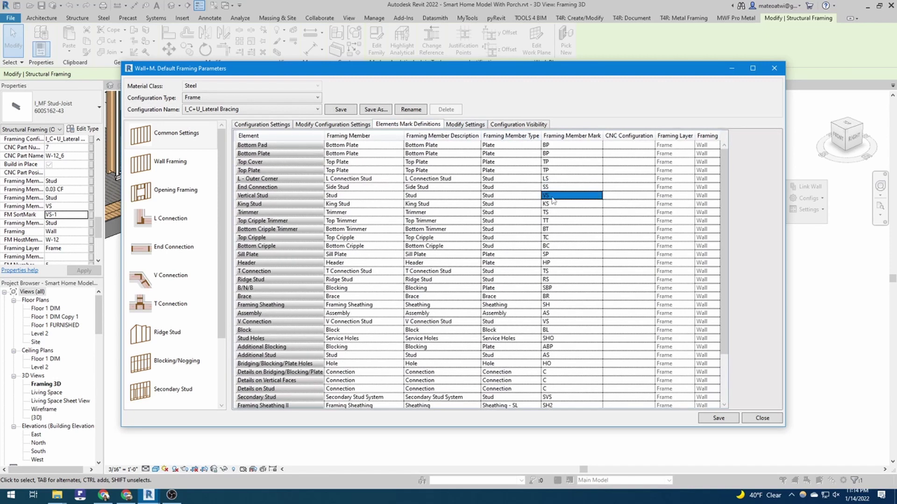
click(745, 420)
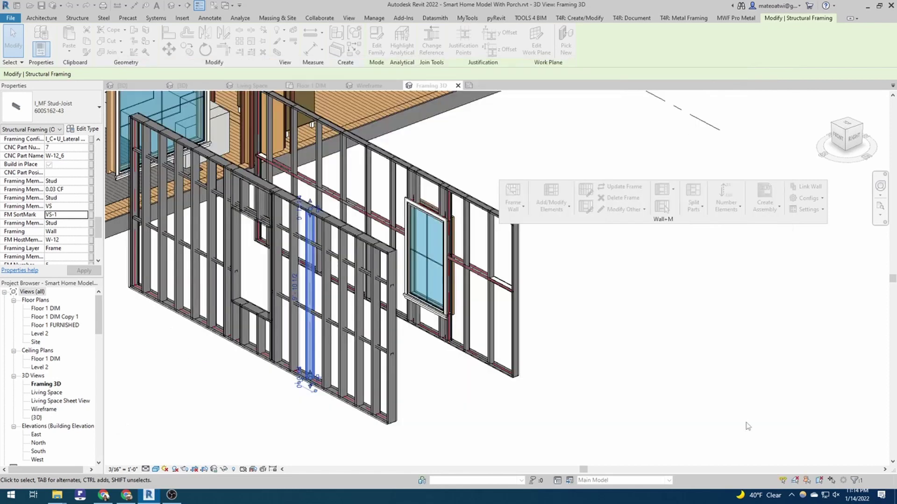
Deselect the stud and examine the two framed walls from a more frontal angle
scroll(452, 348, down, 3)
scroll(452, 348, up, 3)
scroll(452, 348, down, 1)
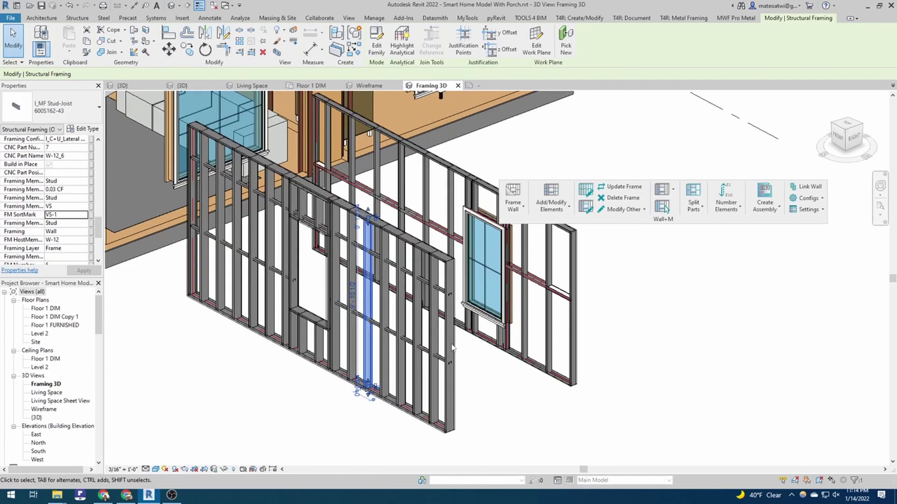
scroll(598, 376, up, 1)
key(Escape)
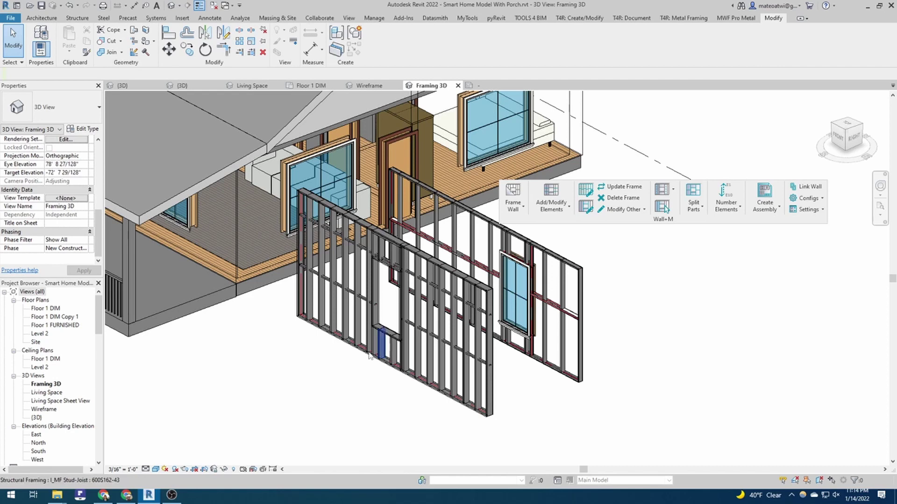
scroll(341, 351, down, 3)
scroll(394, 369, up, 3)
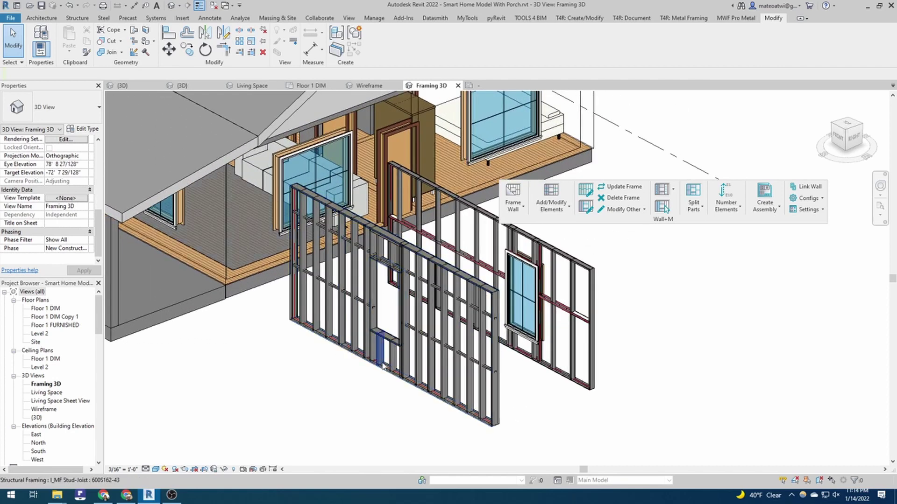
shift+middle_drag(394, 369, 532, 407)
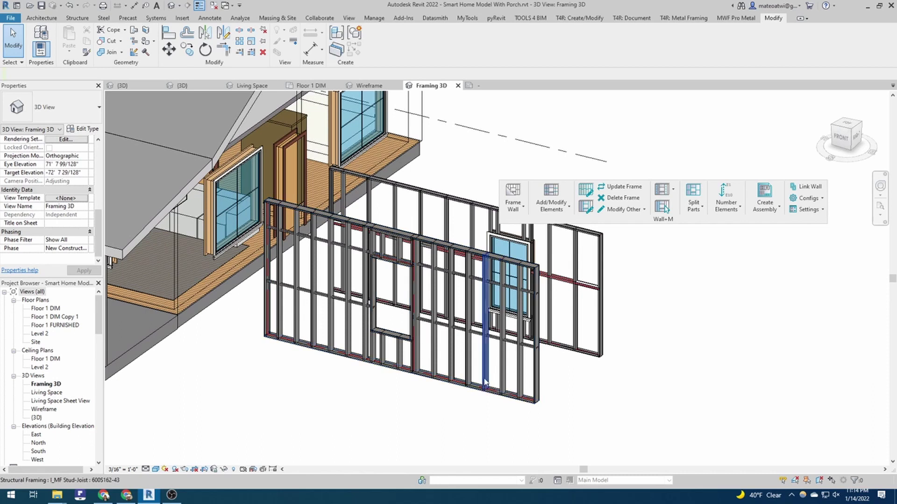